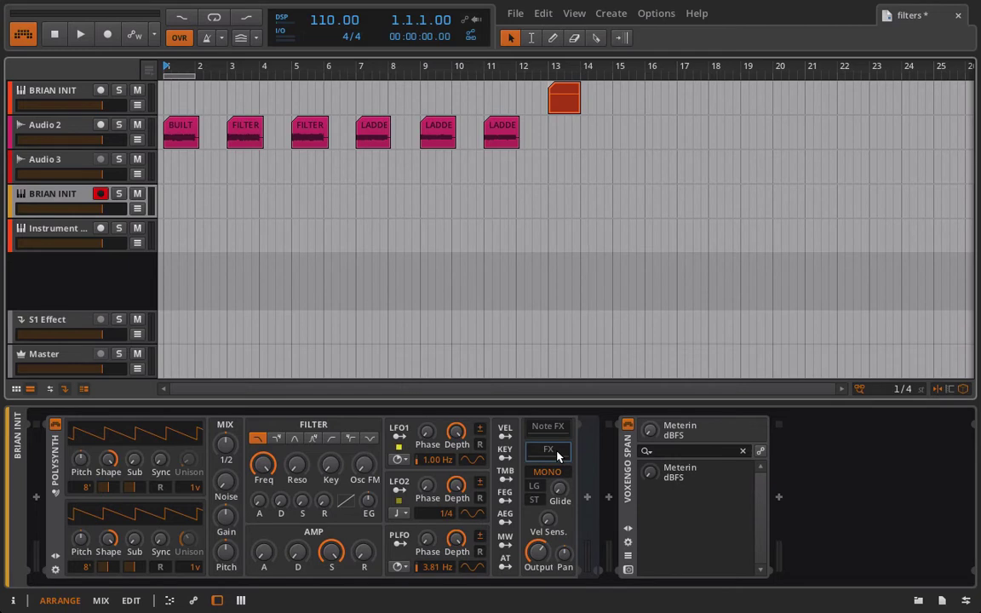
Turn the Polysynth mix fully to oscillator 1 and open the Voxengo SPAN analyzer, placed so the synth controls stay accessible
{"action": "left_click_drag", "start_coordinate": [264, 470], "coordinate": [265, 475]}
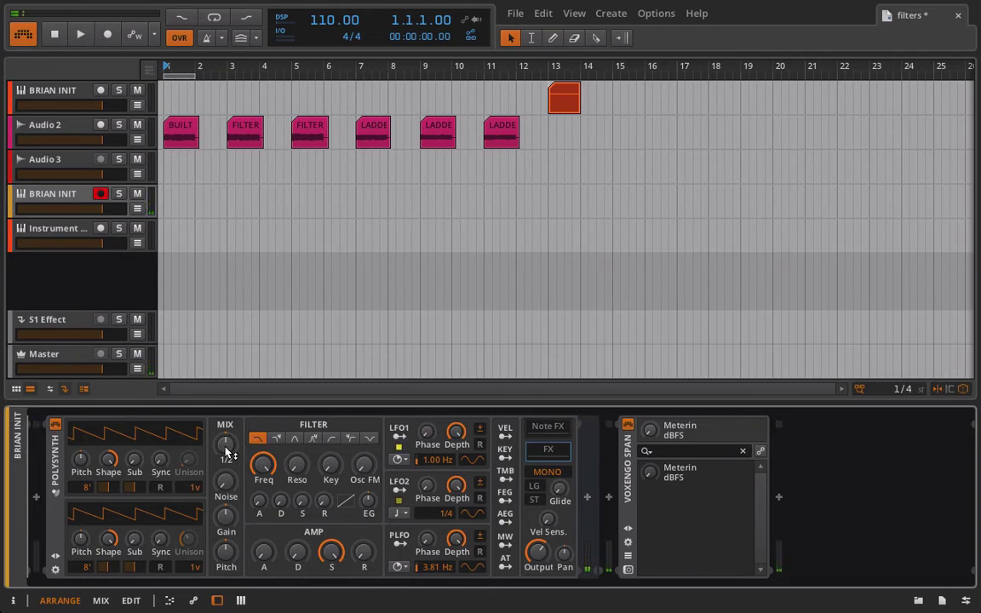
{"action": "left_click_drag", "start_coordinate": [226, 451], "coordinate": [224, 453]}
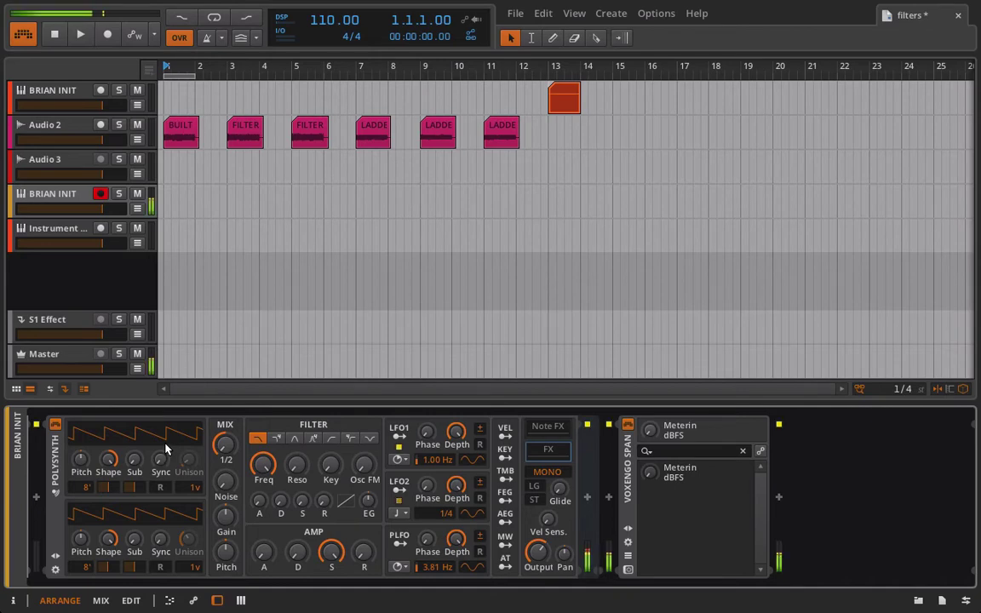
{"action": "left_click", "coordinate": [628, 425]}
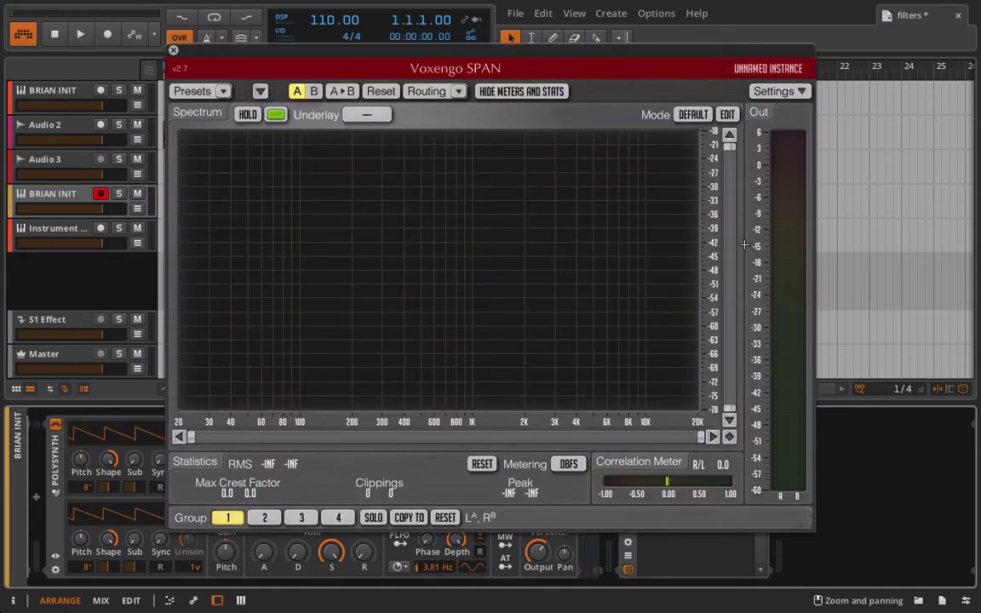
{"action": "left_click_drag", "start_coordinate": [374, 55], "coordinate": [574, 11]}
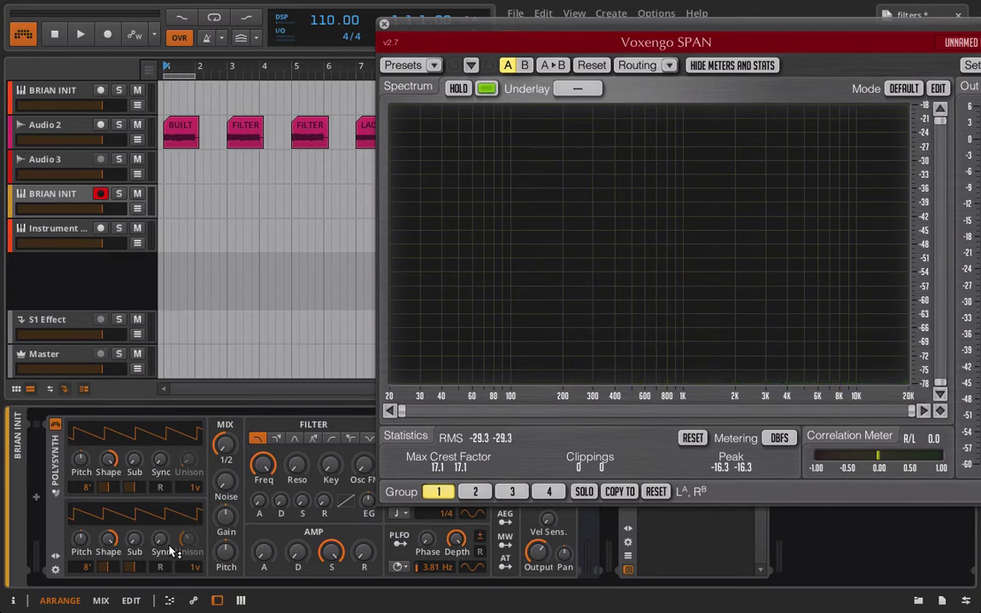
Blend in oscillator 2 at 16' with a roughly even oscillator mix, and add some sub level to oscillator 1
{"action": "left_click_drag", "start_coordinate": [89, 568], "coordinate": [89, 596]}
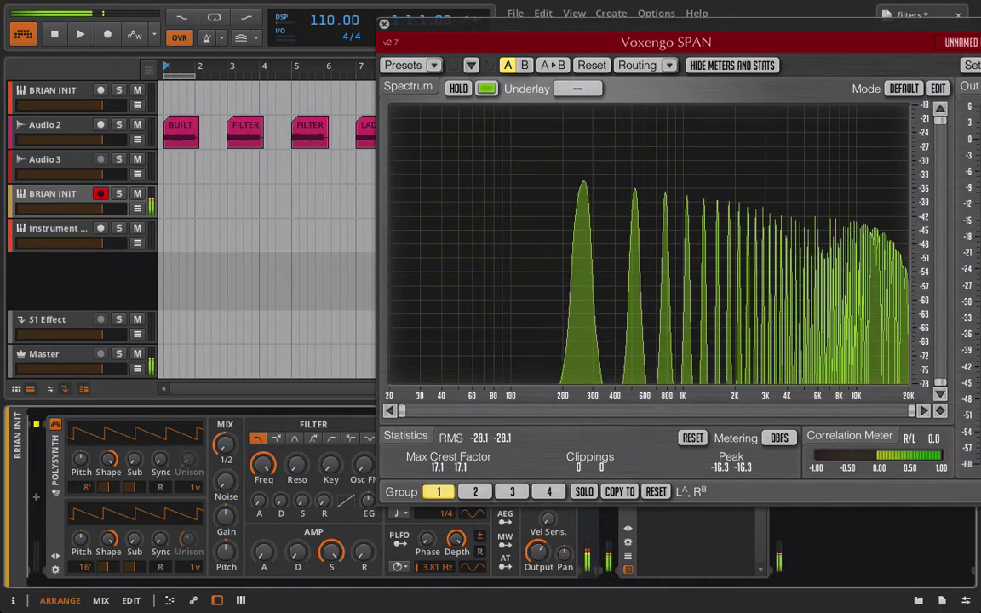
{"action": "left_click_drag", "start_coordinate": [225, 445], "coordinate": [225, 431]}
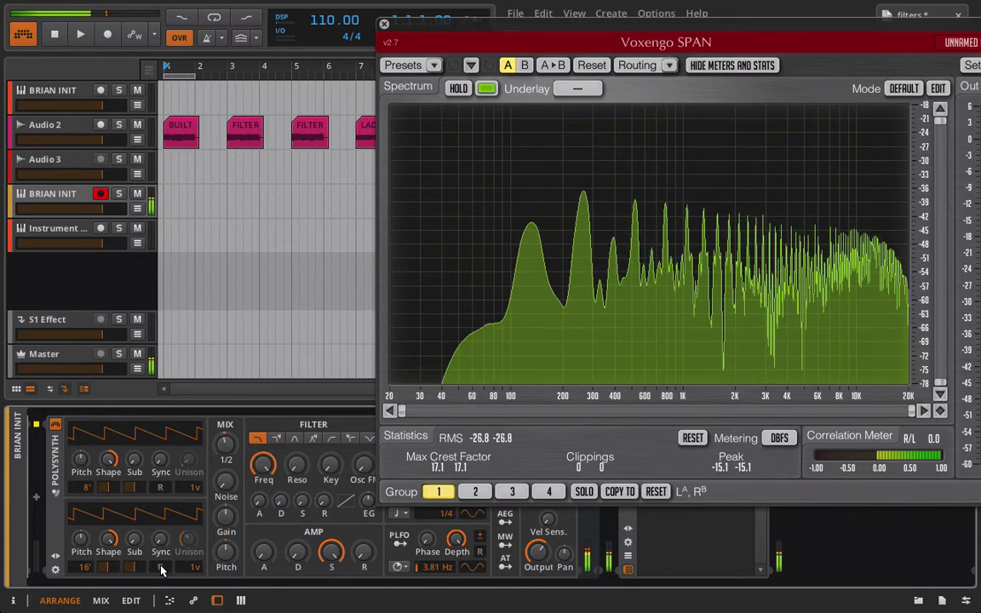
{"action": "mouse_move", "coordinate": [133, 538]}
{"action": "left_mouse_down"}
{"action": "mouse_move", "coordinate": [134, 527]}
{"action": "mouse_move", "coordinate": [134, 538]}
{"action": "left_mouse_up"}
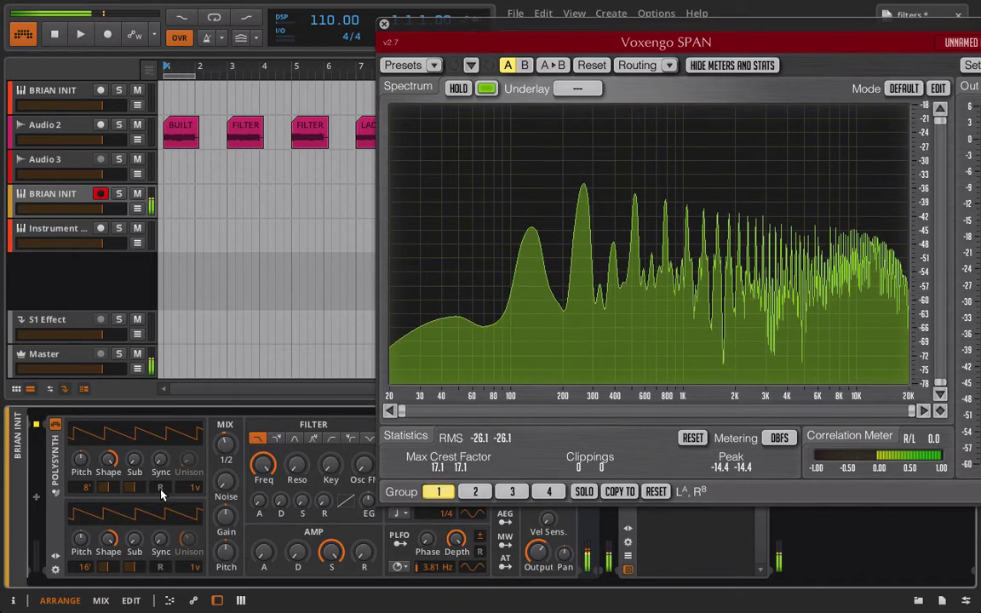
{"action": "left_click_drag", "start_coordinate": [135, 462], "coordinate": [134, 450]}
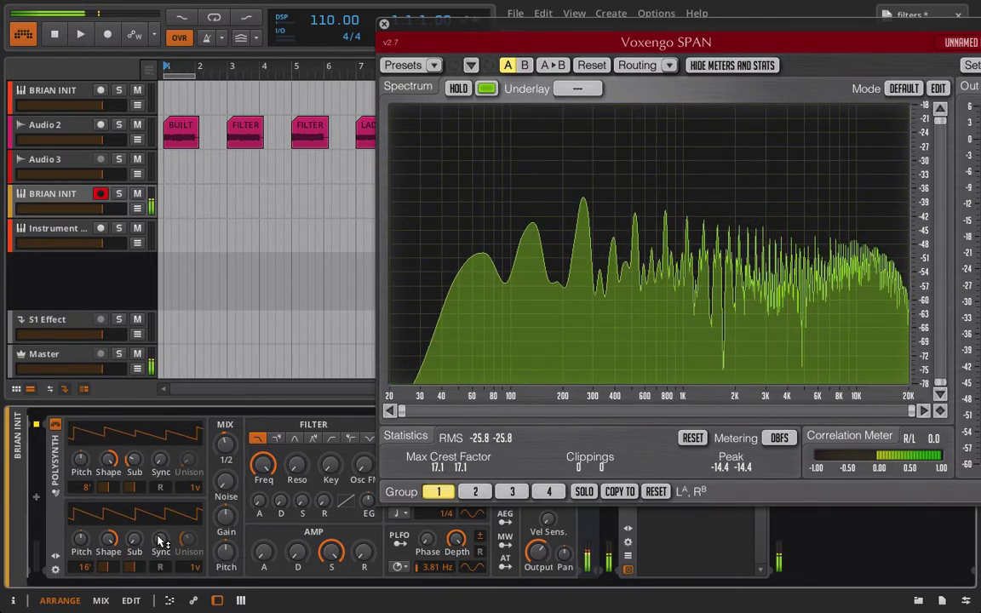
Adjust the sync and pitch of both Polysynth oscillators slightly
{"action": "left_click_drag", "start_coordinate": [160, 538], "coordinate": [160, 532]}
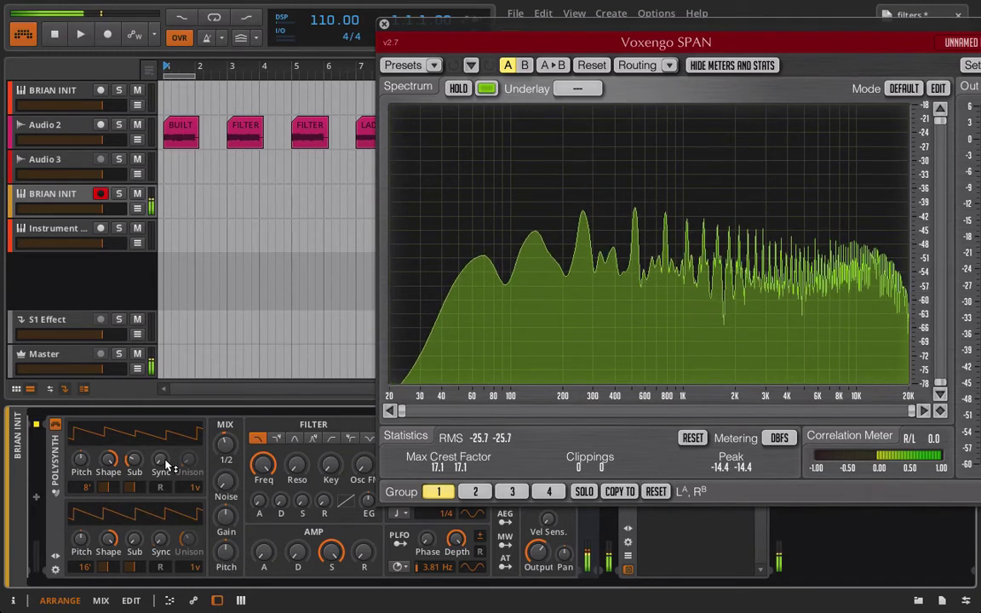
{"action": "left_click_drag", "start_coordinate": [161, 465], "coordinate": [161, 468]}
{"action": "left_click_drag", "start_coordinate": [81, 538], "coordinate": [81, 537]}
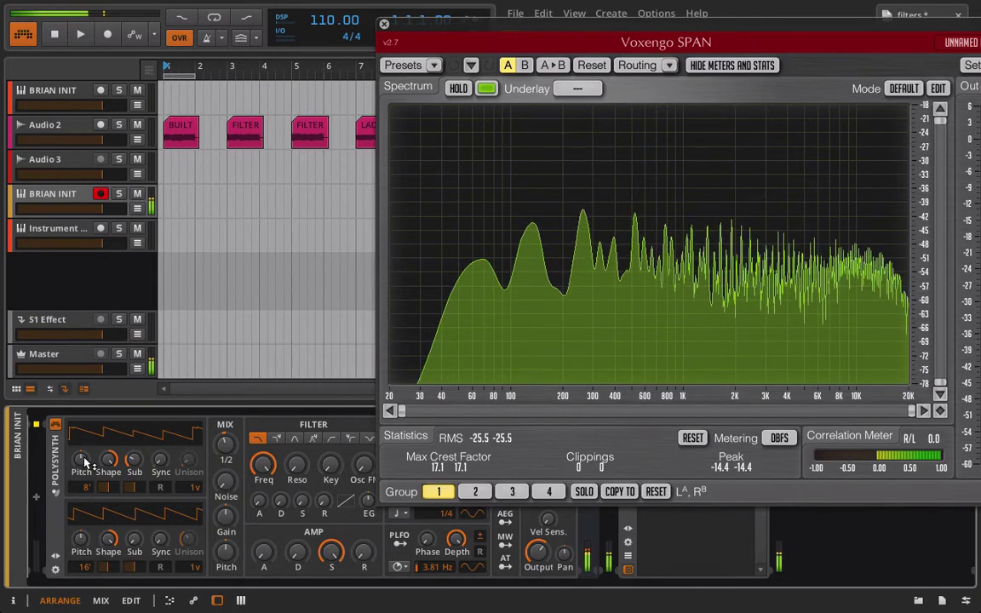
{"action": "left_click_drag", "start_coordinate": [81, 461], "coordinate": [81, 464]}
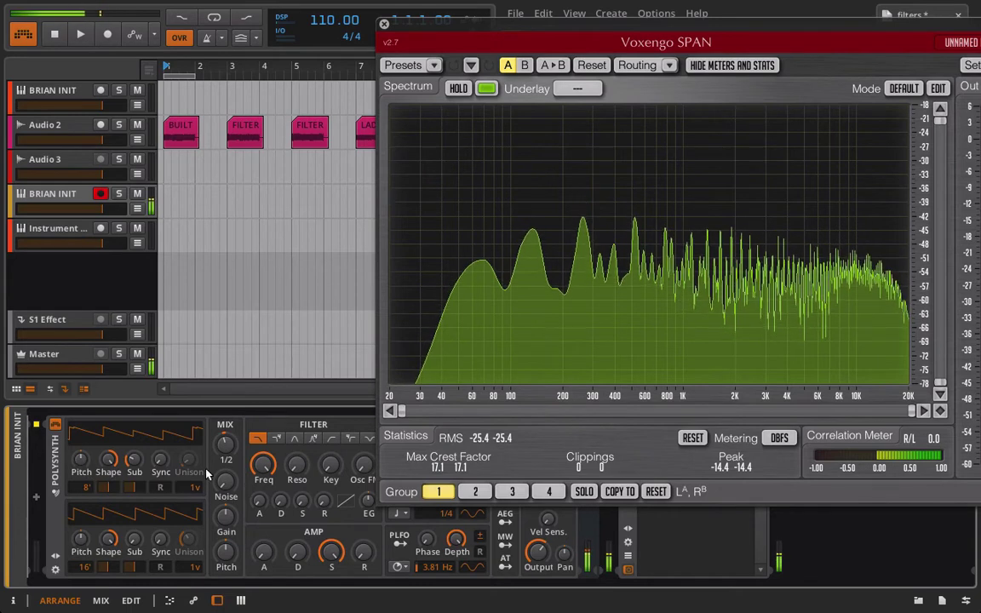
Set oscillator 1 to 4 unison voices with about 8 cents of spread, and oscillator 2 to 6 voices with some spread
{"action": "left_click", "coordinate": [188, 541]}
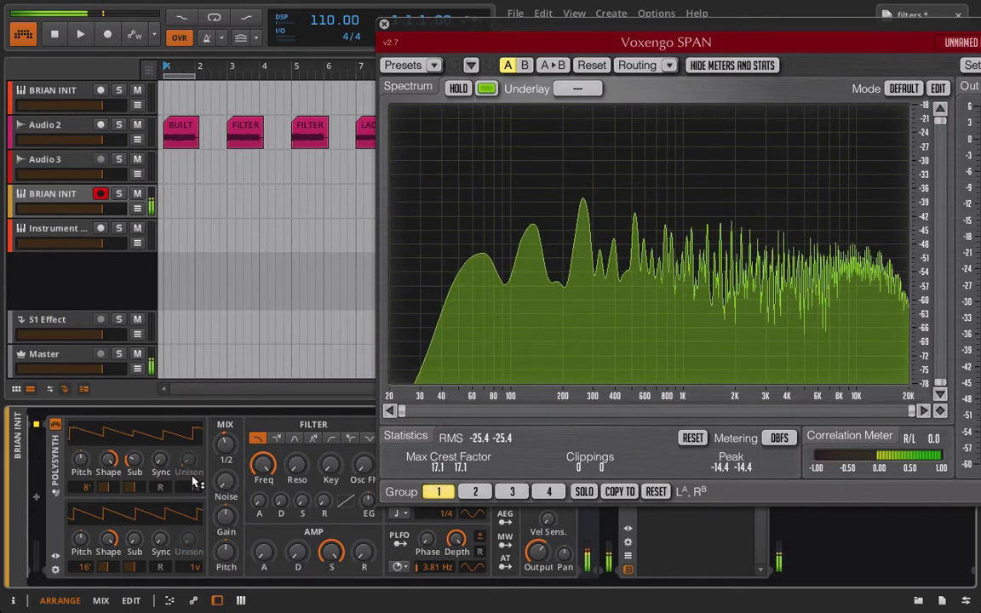
{"action": "left_click_drag", "start_coordinate": [189, 462], "coordinate": [194, 460]}
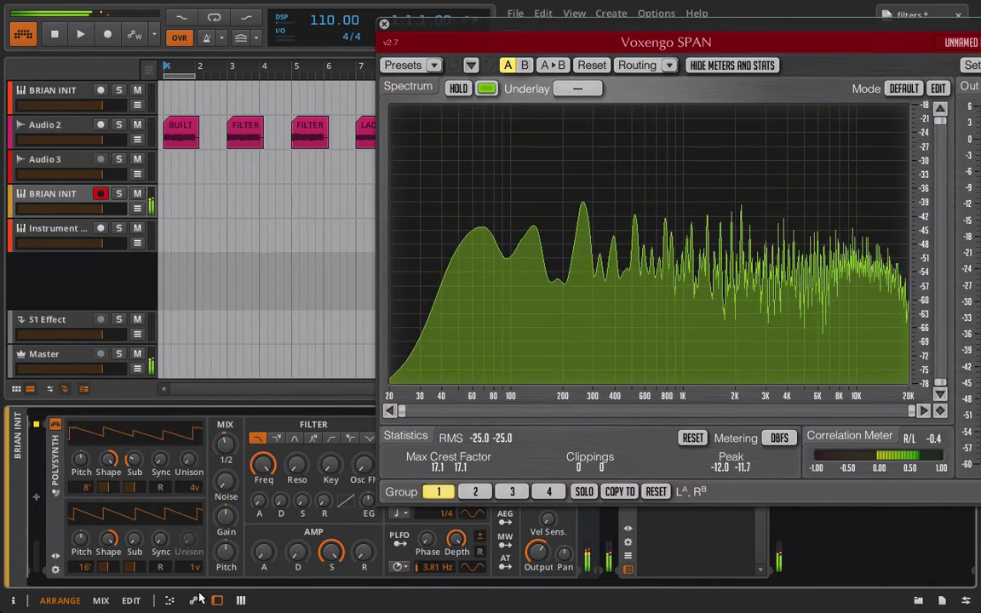
{"action": "left_click_drag", "start_coordinate": [195, 568], "coordinate": [195, 535]}
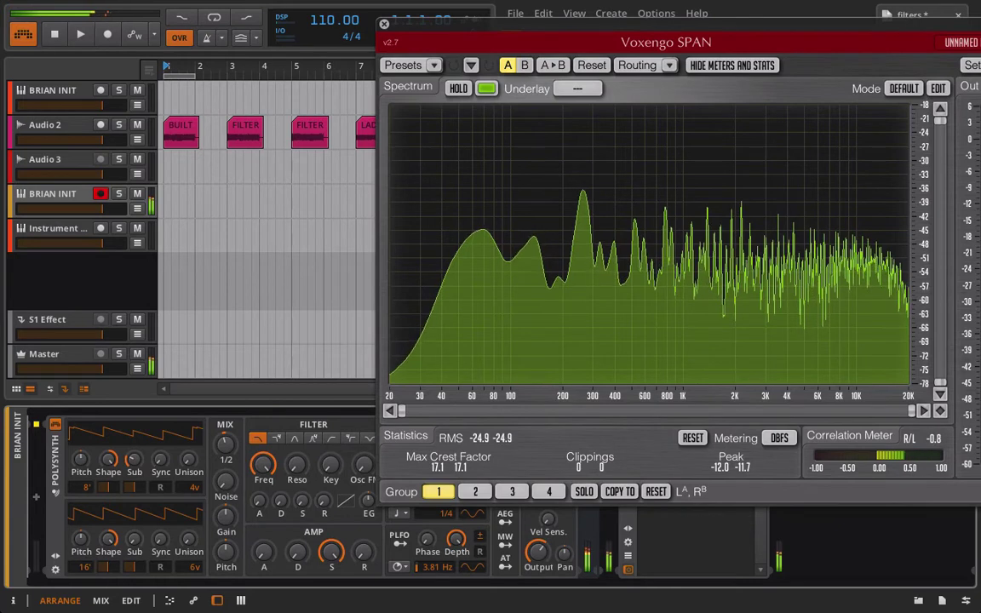
{"action": "left_click_drag", "start_coordinate": [188, 541], "coordinate": [188, 535]}
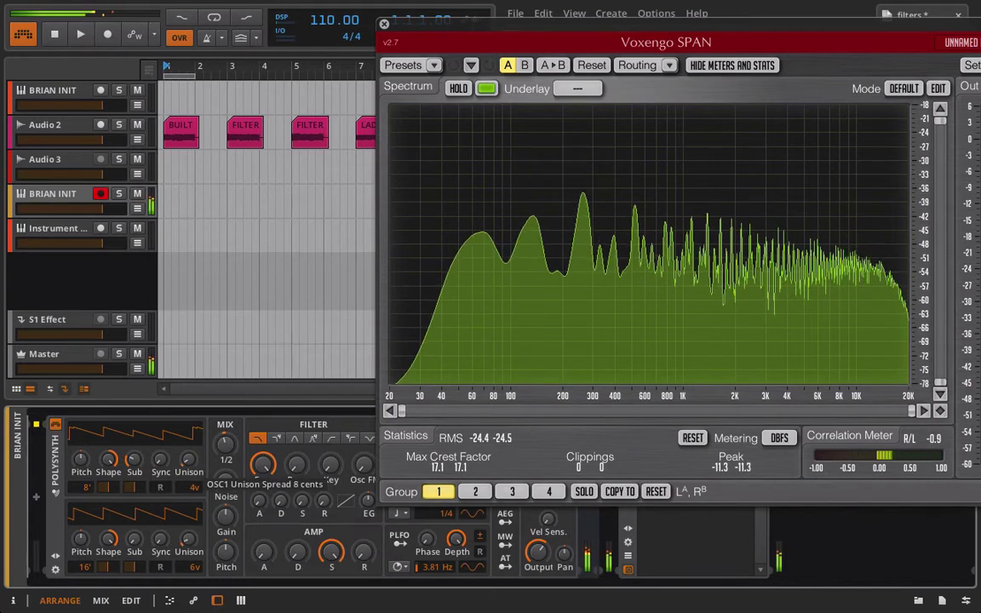
{"action": "left_click_drag", "start_coordinate": [107, 487], "coordinate": [131, 487]}
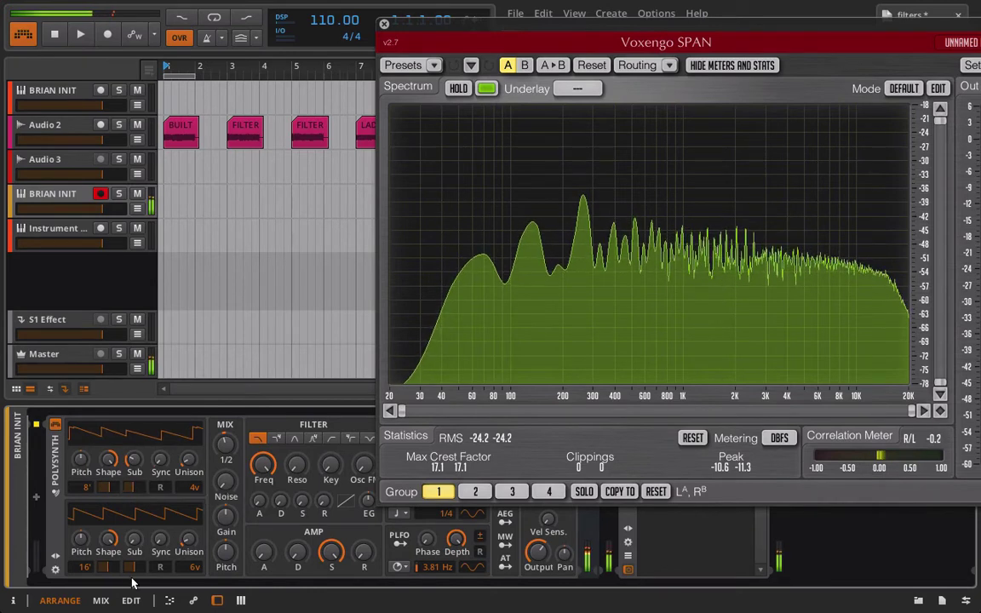
{"action": "left_click_drag", "start_coordinate": [108, 567], "coordinate": [90, 561]}
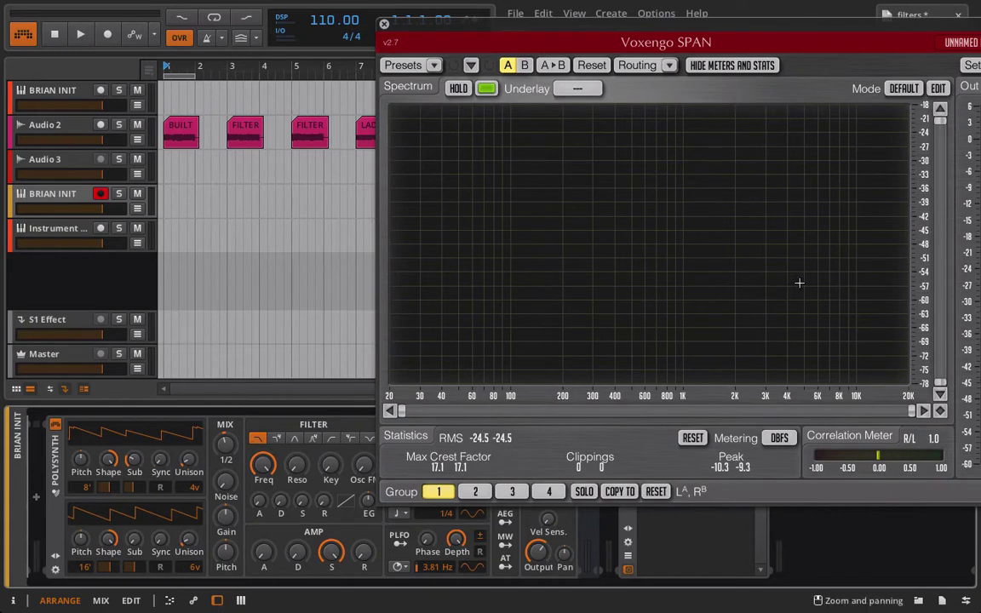
Lower the low-pass filter's frequency and add some resonance, and compare the two low-pass types, ending on the second
{"action": "left_click_drag", "start_coordinate": [268, 466], "coordinate": [267, 574]}
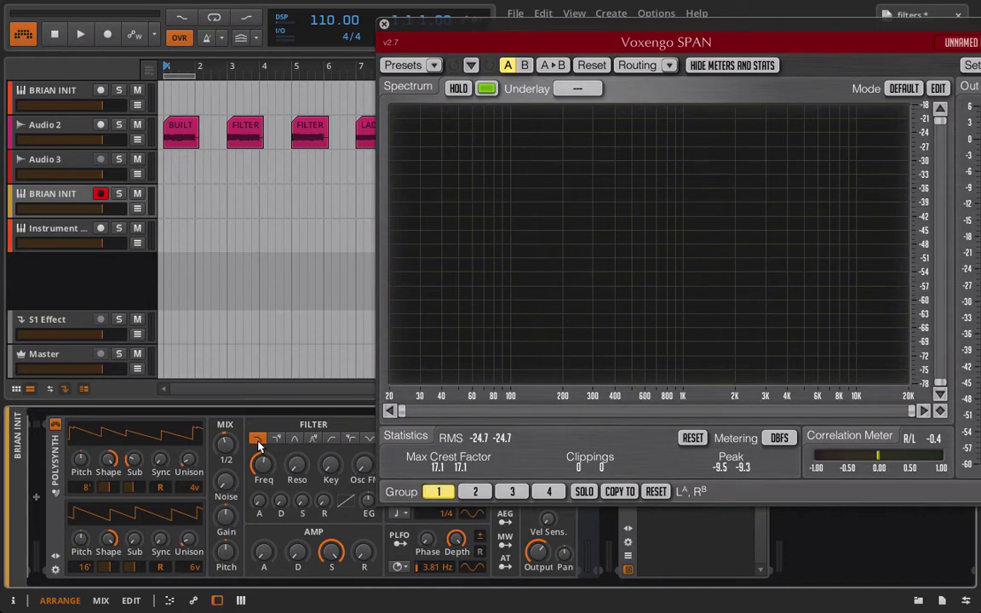
{"action": "mouse_move", "coordinate": [302, 474]}
{"action": "left_mouse_down"}
{"action": "mouse_move", "coordinate": [302, 439]}
{"action": "mouse_move", "coordinate": [300, 474]}
{"action": "left_mouse_up"}
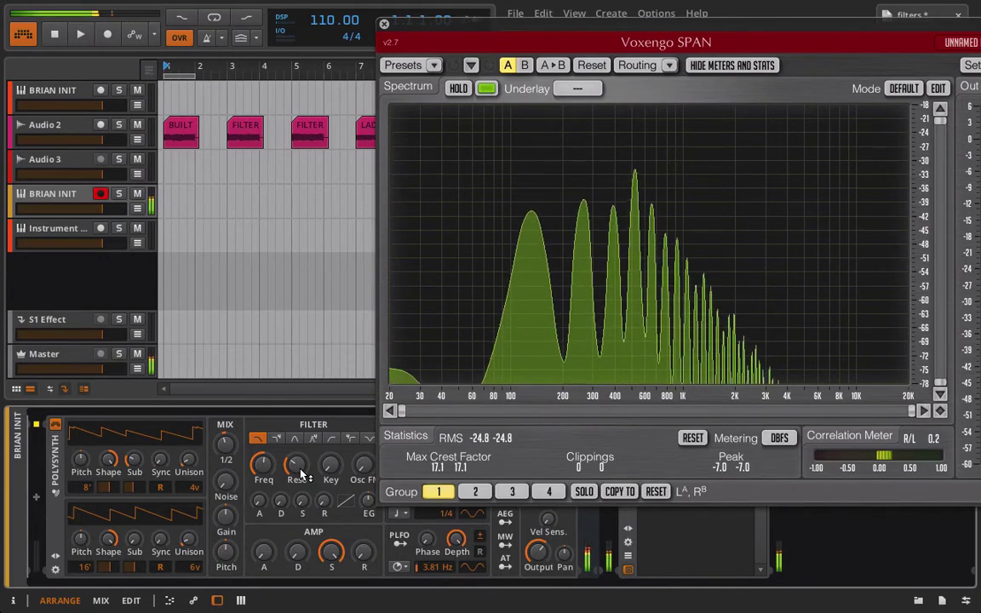
{"action": "left_click", "coordinate": [277, 439]}
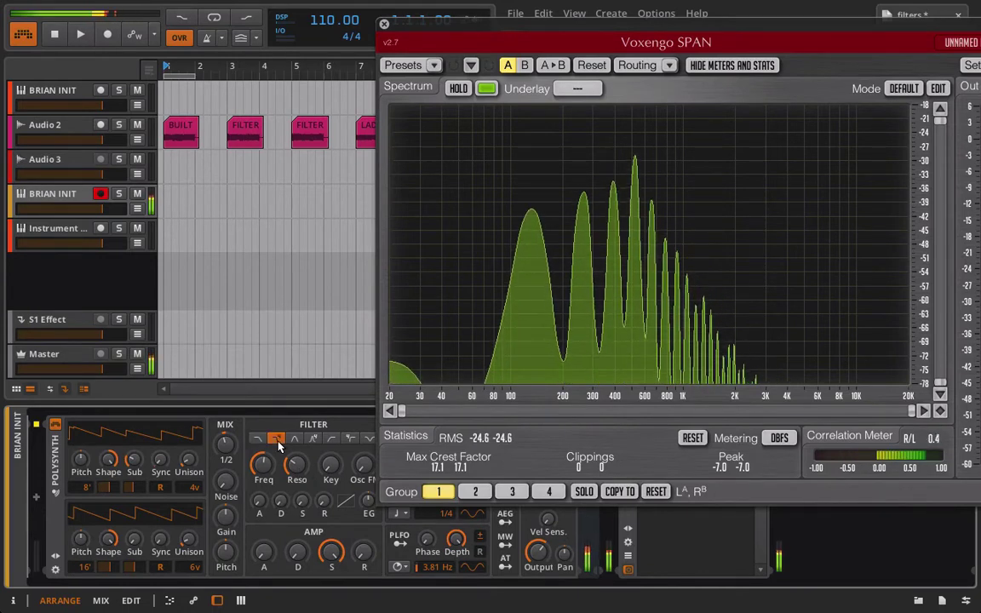
{"action": "left_click", "coordinate": [258, 439]}
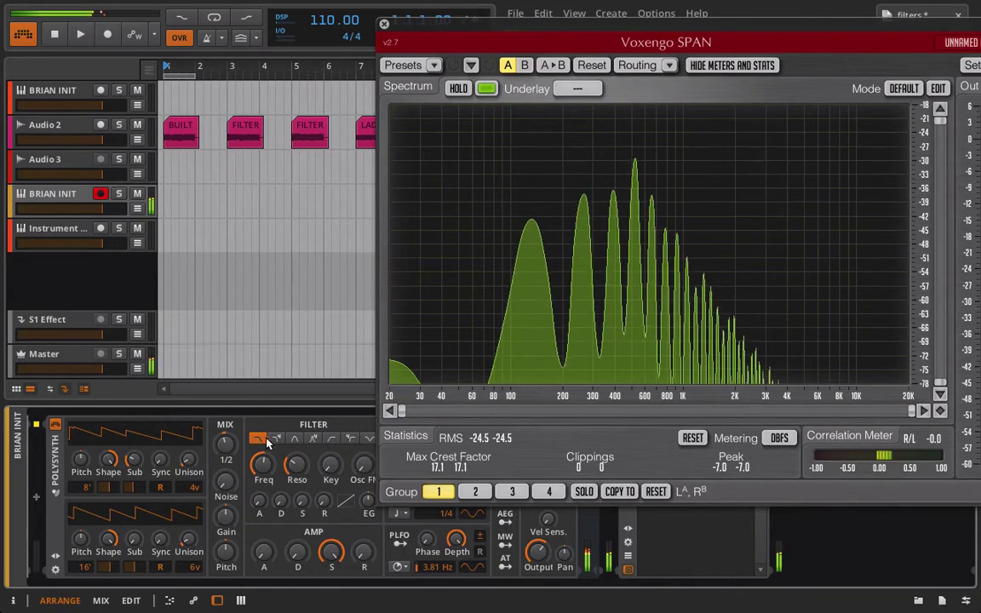
{"action": "left_click", "coordinate": [277, 439]}
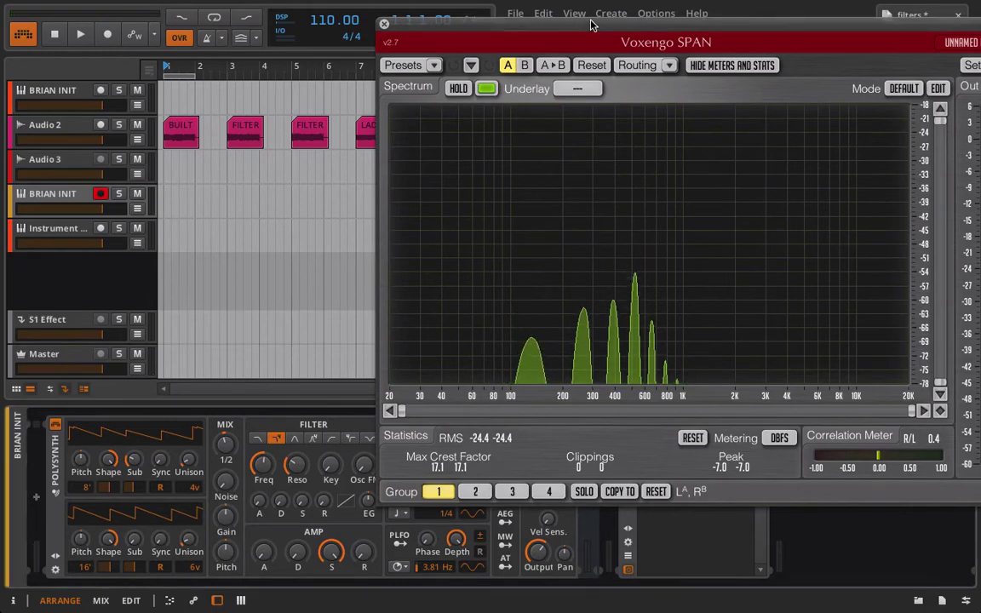
In SPAN's level meter settings, reduce the release time to 112 and shorten the peak level hold time
{"action": "left_click_drag", "start_coordinate": [592, 25], "coordinate": [435, 37]}
{"action": "left_click", "coordinate": [835, 77]}
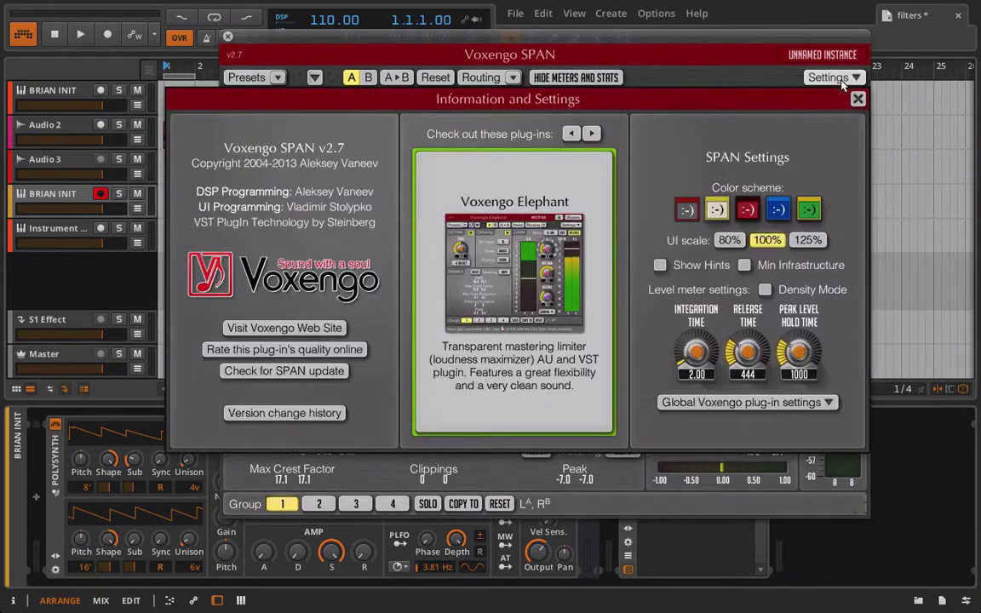
{"action": "mouse_move", "coordinate": [748, 351]}
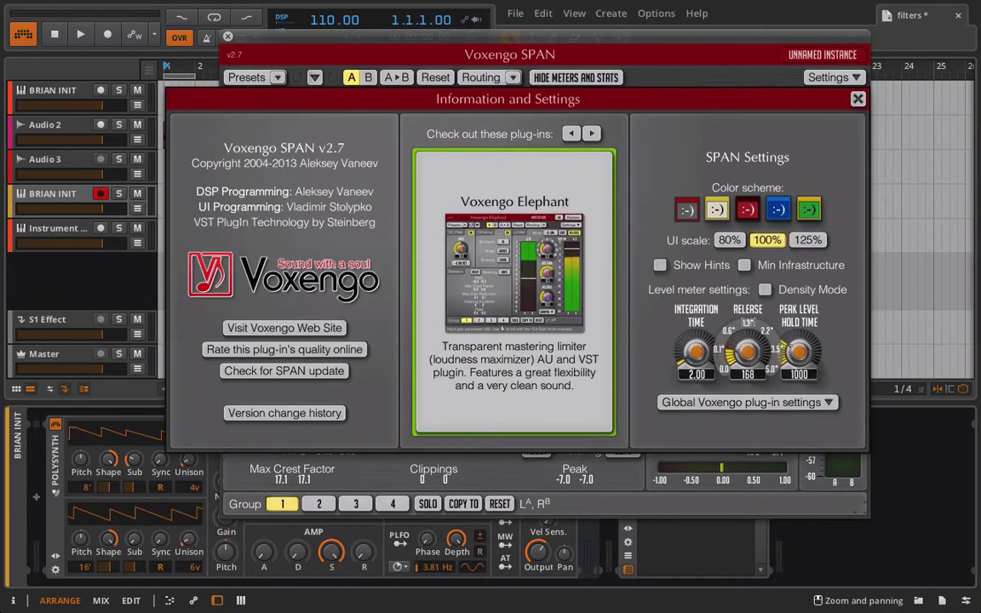
{"action": "left_click_drag", "start_coordinate": [748, 351], "coordinate": [747, 366]}
{"action": "left_click", "coordinate": [799, 372]}
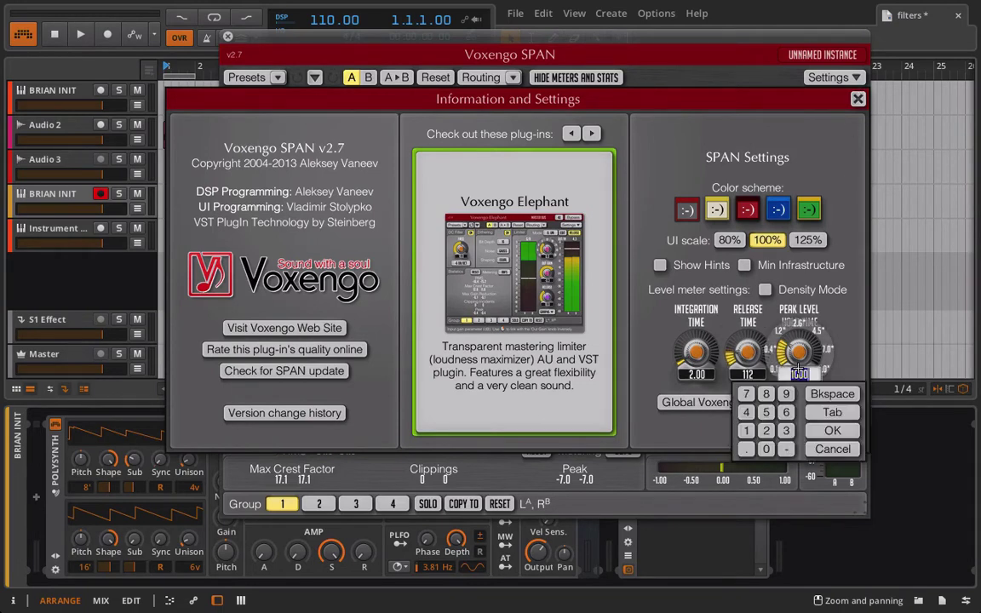
{"action": "left_click", "coordinate": [804, 357]}
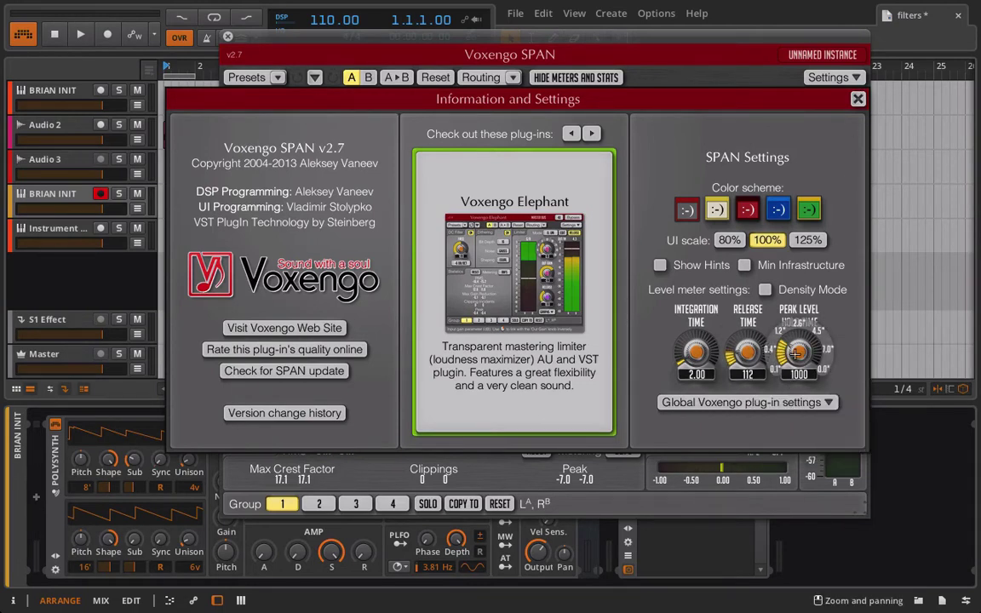
{"action": "left_click_drag", "start_coordinate": [796, 353], "coordinate": [797, 373]}
{"action": "left_click", "coordinate": [858, 99]}
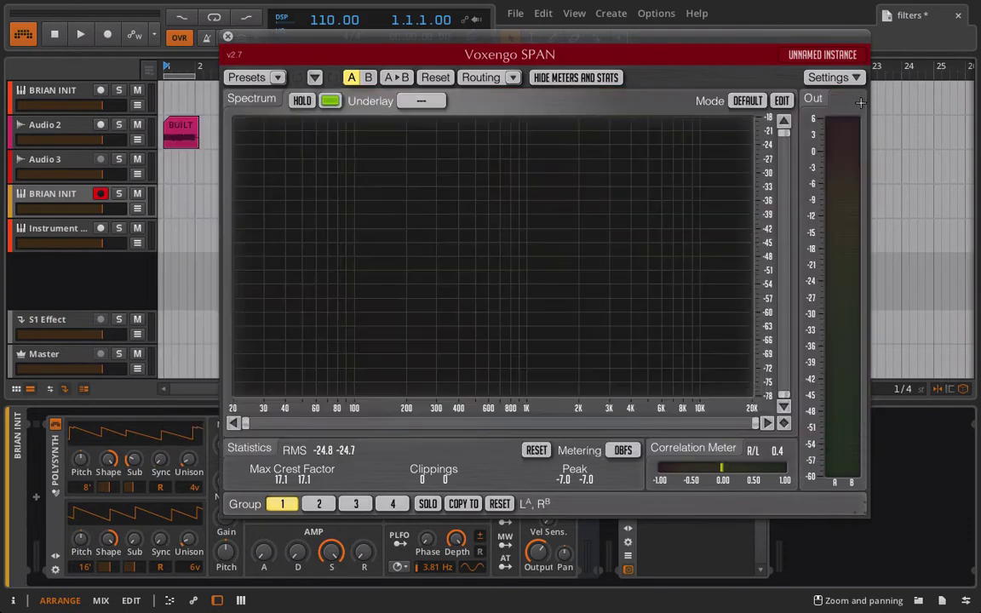
Switch the Polysynth filter to the first band-pass type and sweep its frequency, ending at about 1.08 kHz, with SPAN alongside
{"action": "left_click_drag", "start_coordinate": [318, 36], "coordinate": [617, 46]}
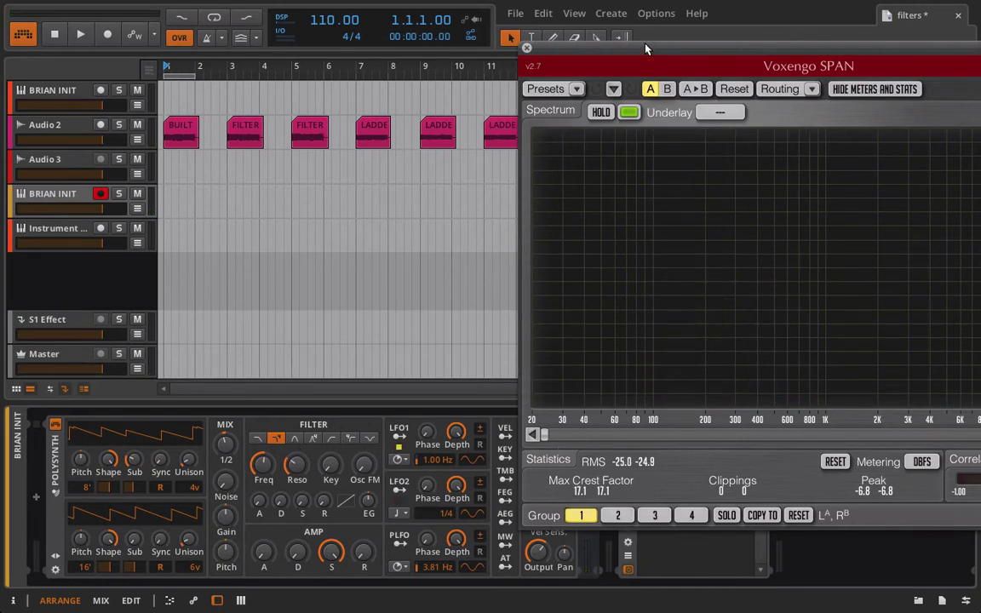
{"action": "left_click_drag", "start_coordinate": [637, 47], "coordinate": [509, 24]}
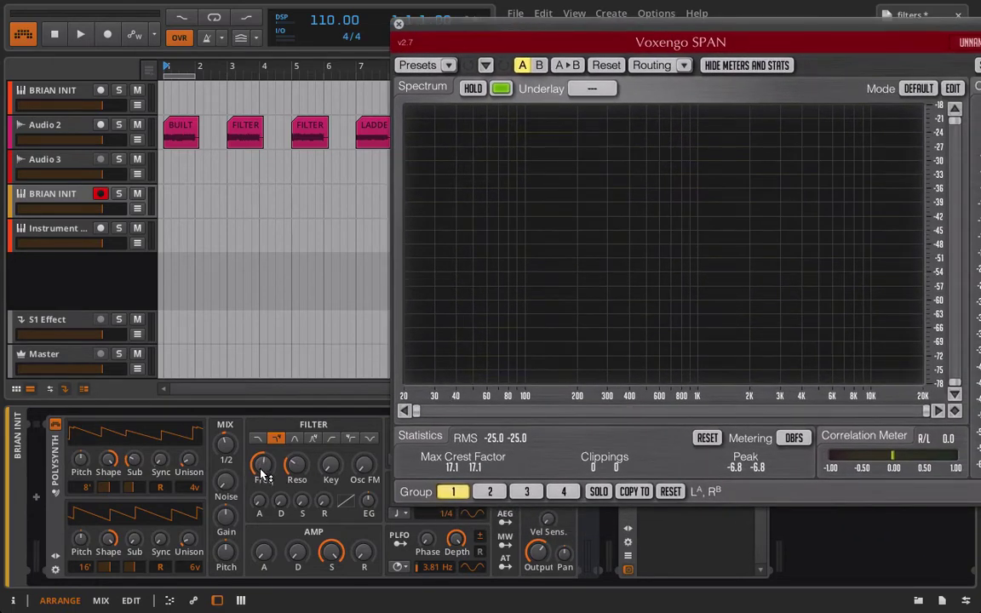
{"action": "left_click", "coordinate": [294, 438]}
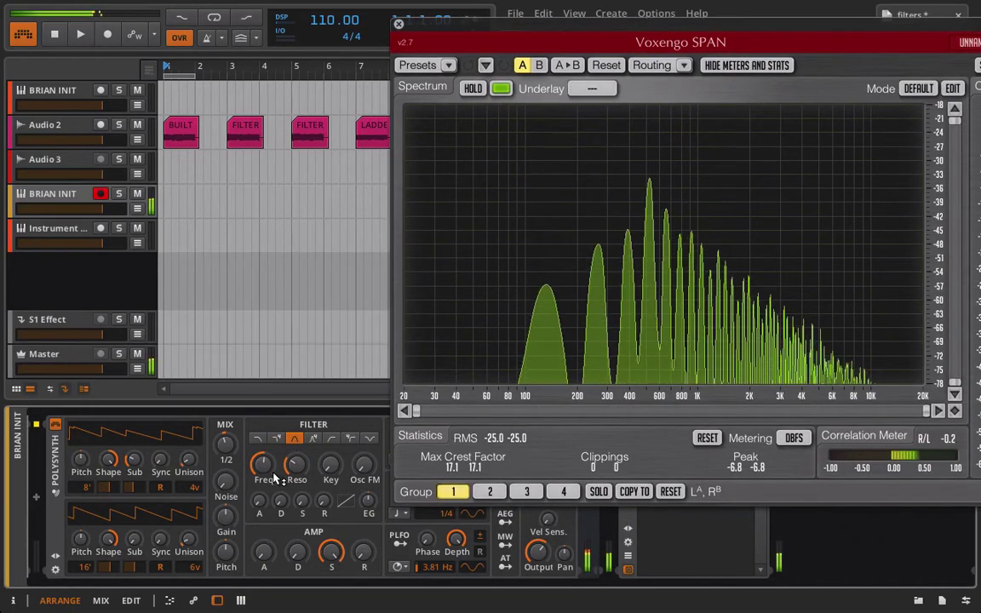
{"action": "mouse_move", "coordinate": [263, 466]}
{"action": "left_mouse_down"}
{"action": "mouse_move", "coordinate": [263, 502]}
{"action": "mouse_move", "coordinate": [263, 460]}
{"action": "left_mouse_up"}
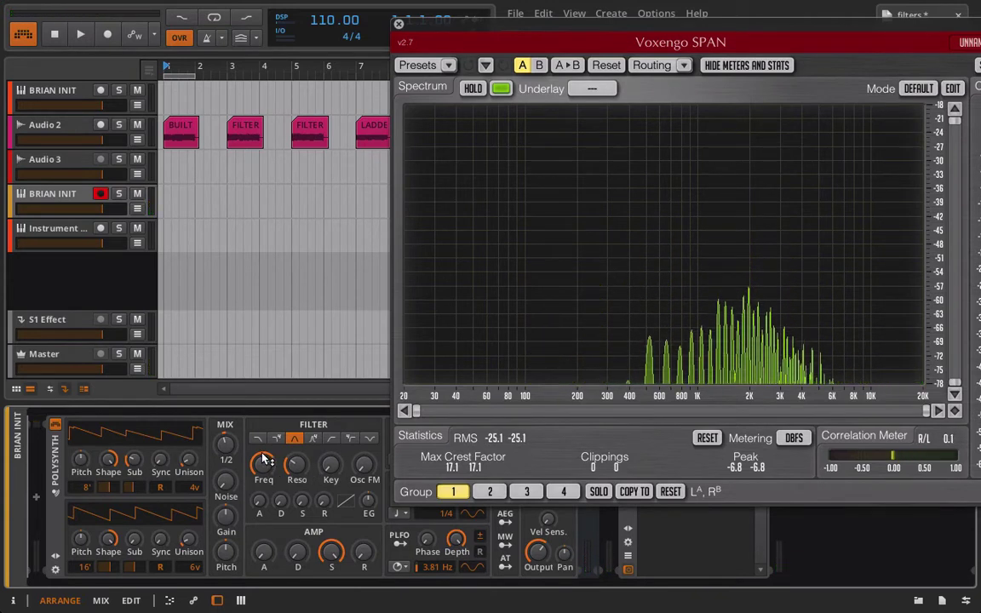
{"action": "left_click_drag", "start_coordinate": [265, 460], "coordinate": [265, 460]}
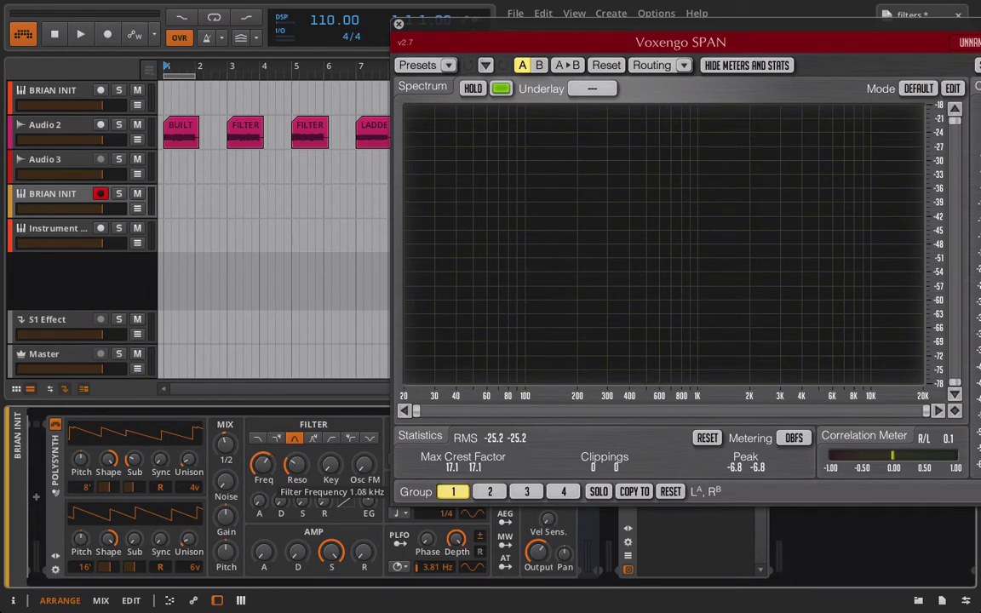
{"action": "left_click_drag", "start_coordinate": [265, 460], "coordinate": [265, 460]}
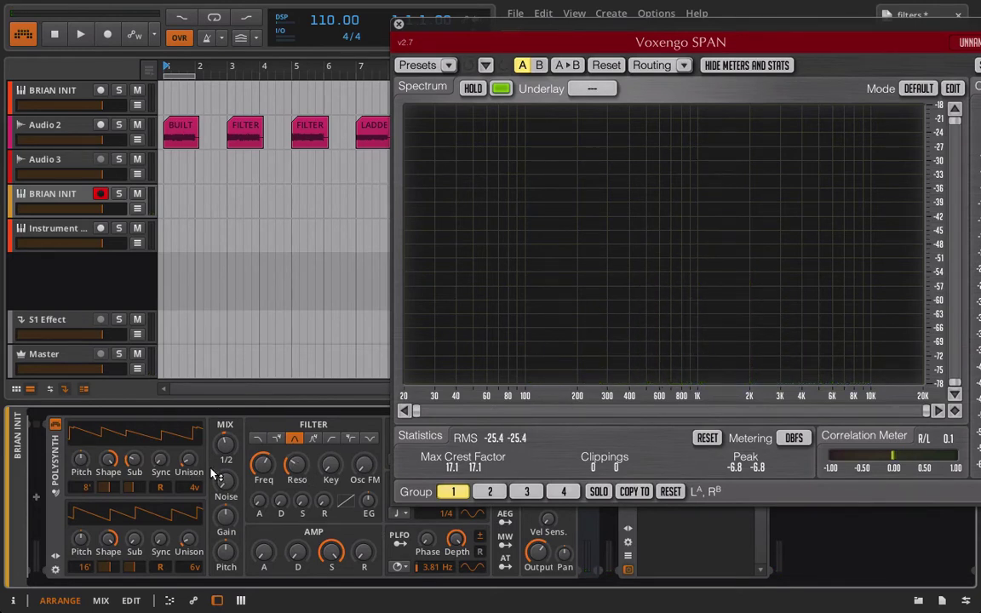
Try different resonance amounts on the band-pass filter and switch to the second band-pass type
{"action": "mouse_move", "coordinate": [301, 472]}
{"action": "left_mouse_down"}
{"action": "mouse_move", "coordinate": [301, 431]}
{"action": "mouse_move", "coordinate": [293, 482]}
{"action": "left_mouse_up"}
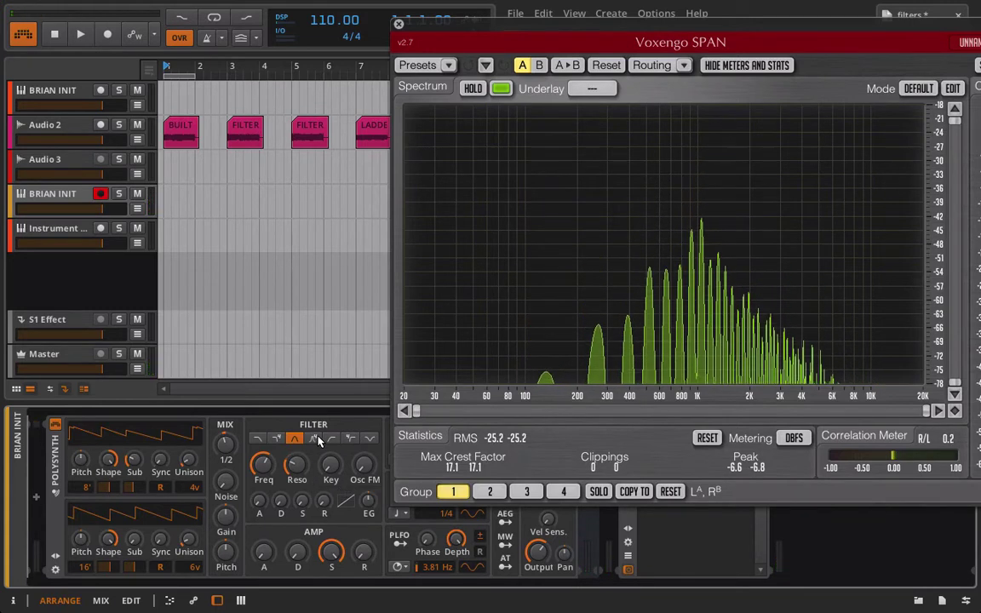
{"action": "left_click", "coordinate": [317, 440]}
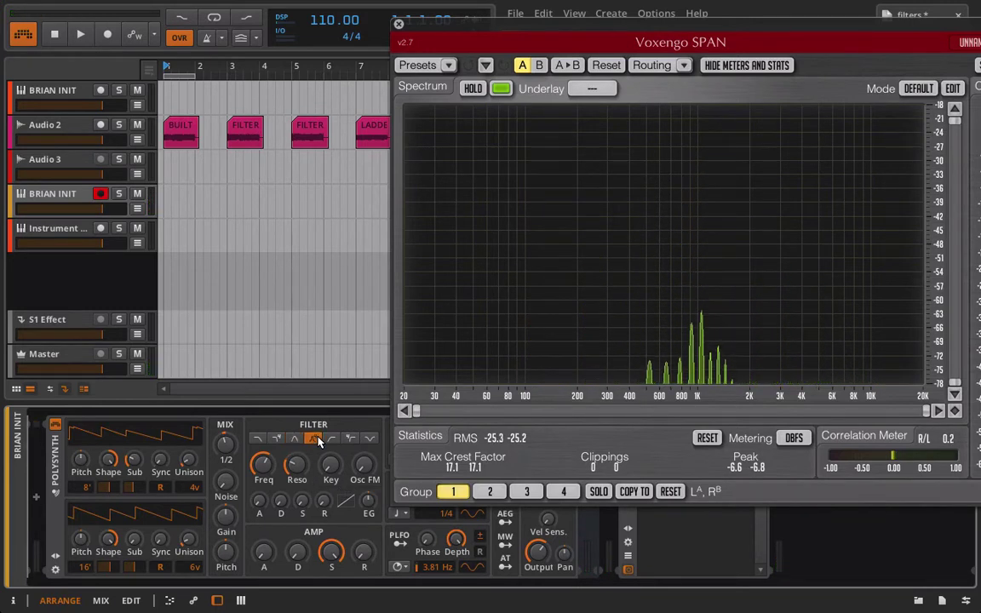
Set the second band-pass filter's resonance to 50 % and lower its frequency
{"action": "left_click_drag", "start_coordinate": [296, 475], "coordinate": [295, 487]}
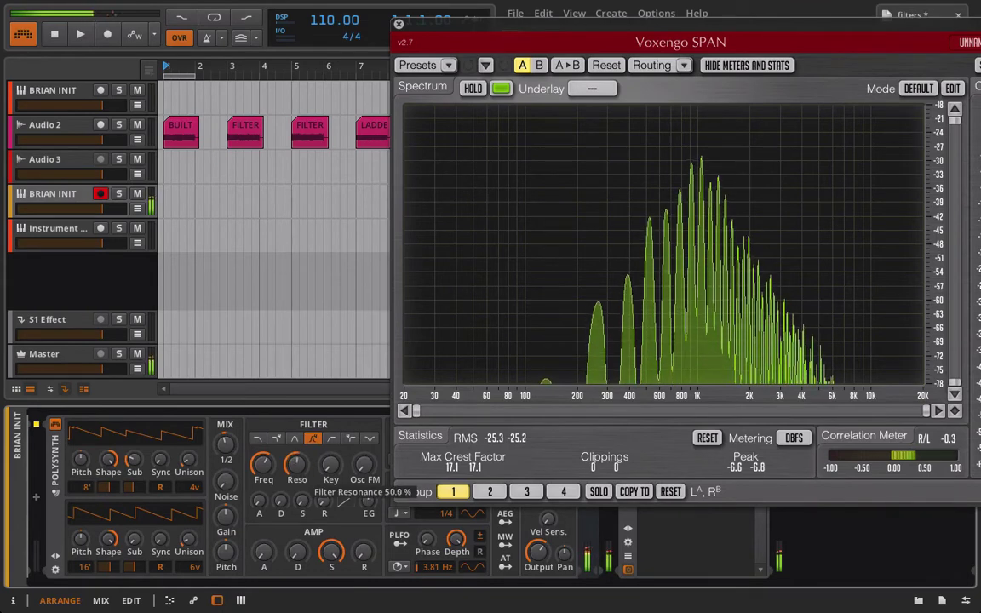
{"action": "left_click_drag", "start_coordinate": [264, 468], "coordinate": [266, 494]}
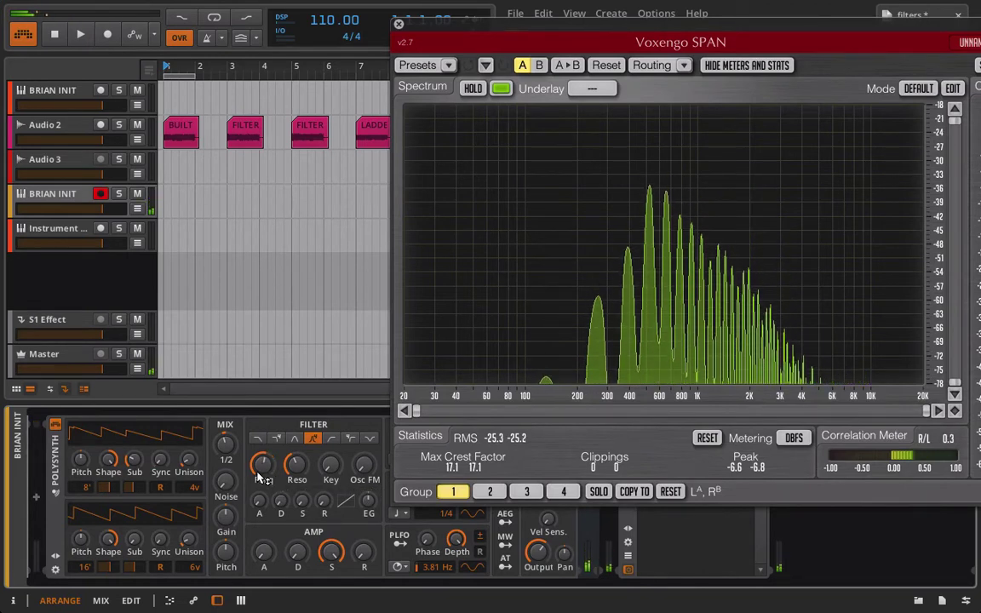
Switch the Polysynth filter to high-pass with 0 % resonance, and sweep its frequency down to minimum and back up
{"action": "left_click", "coordinate": [332, 439]}
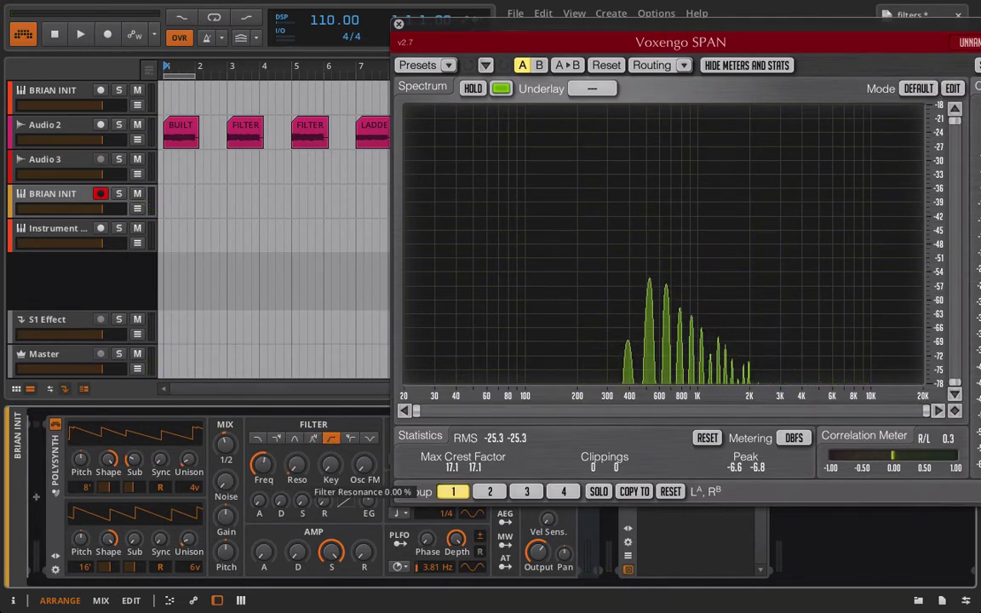
{"action": "left_click_drag", "start_coordinate": [260, 466], "coordinate": [259, 512]}
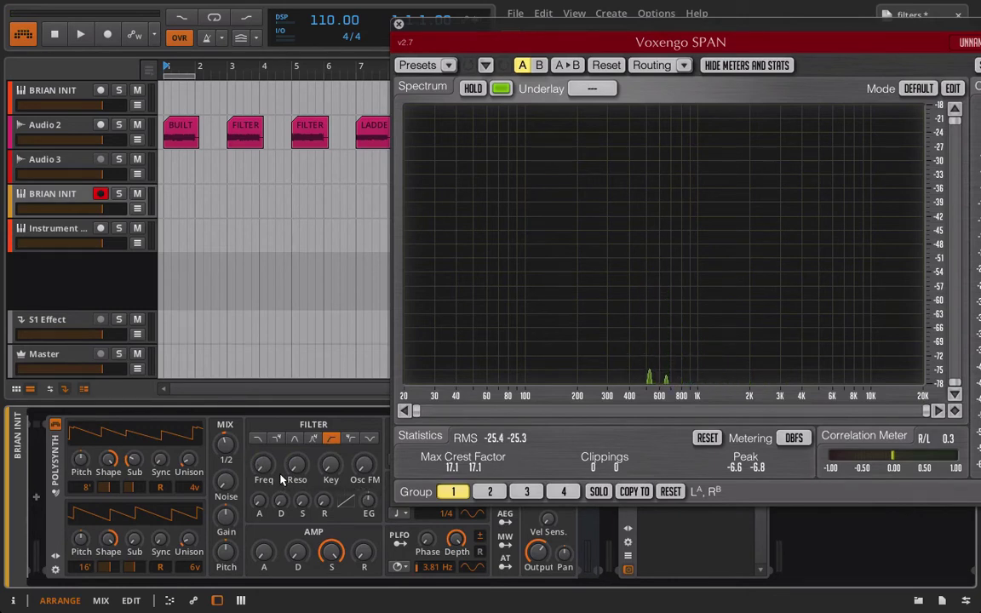
{"action": "left_click_drag", "start_coordinate": [271, 473], "coordinate": [272, 430]}
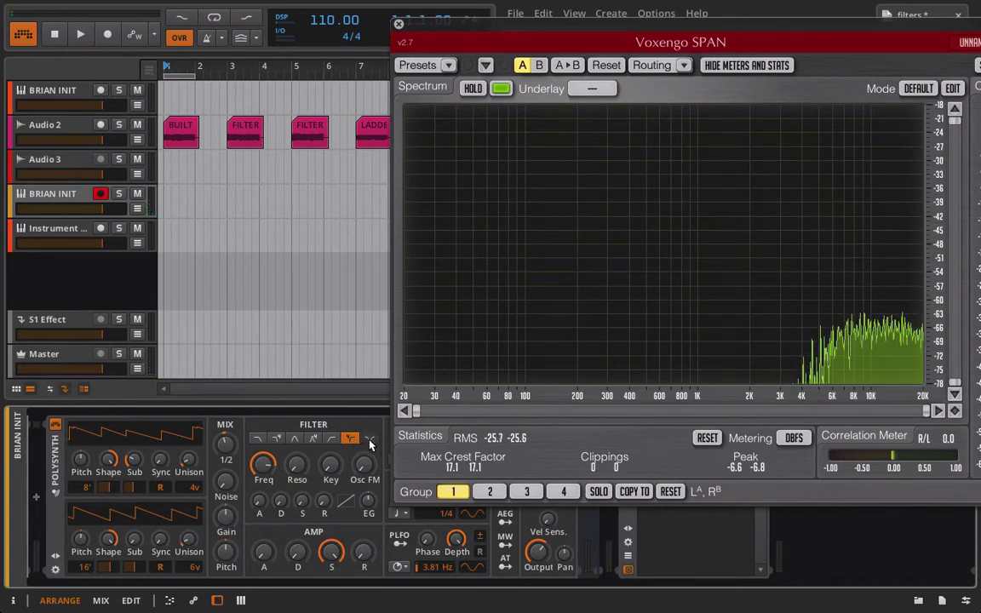
Switch the Polysynth filter to the notch type and try different frequencies and resonance amounts, ending with a low frequency and no resonance
{"action": "left_click", "coordinate": [370, 440]}
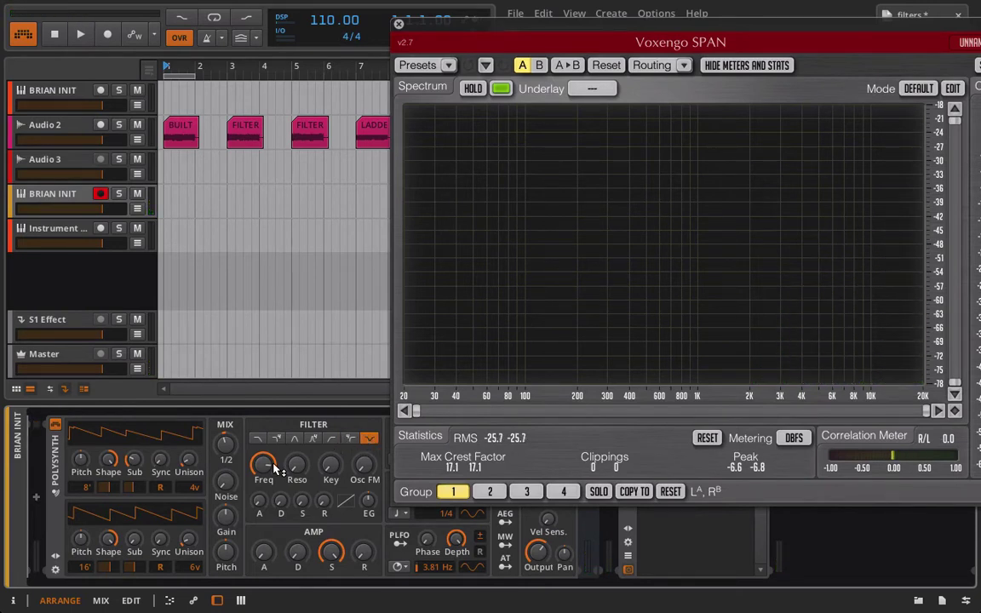
{"action": "mouse_move", "coordinate": [275, 470]}
{"action": "left_mouse_down"}
{"action": "mouse_move", "coordinate": [274, 499]}
{"action": "mouse_move", "coordinate": [275, 470]}
{"action": "left_mouse_up"}
{"action": "left_click_drag", "start_coordinate": [298, 480], "coordinate": [298, 417]}
{"action": "left_click_drag", "start_coordinate": [260, 467], "coordinate": [259, 418]}
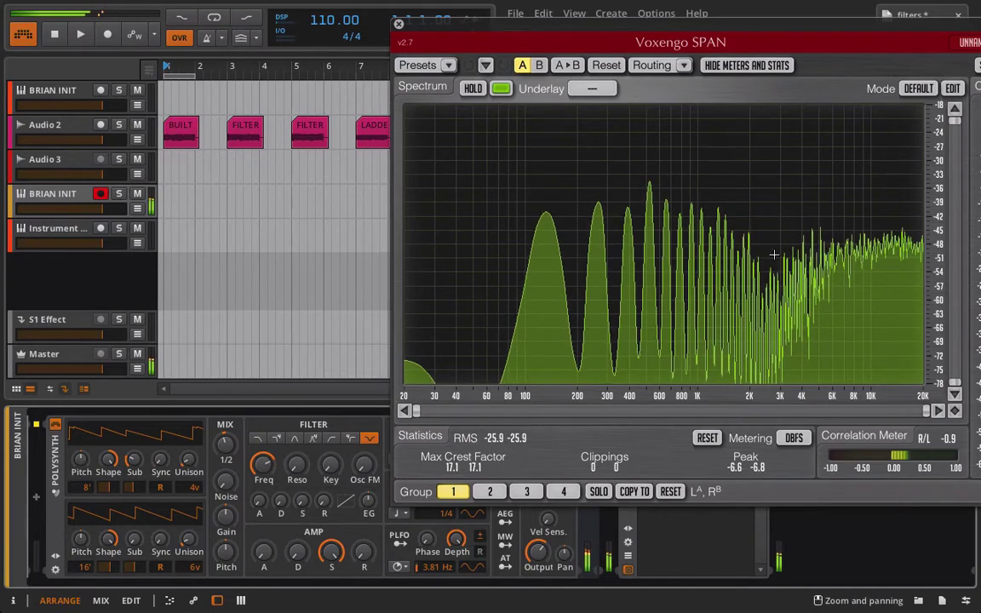
{"action": "left_click_drag", "start_coordinate": [263, 464], "coordinate": [262, 474]}
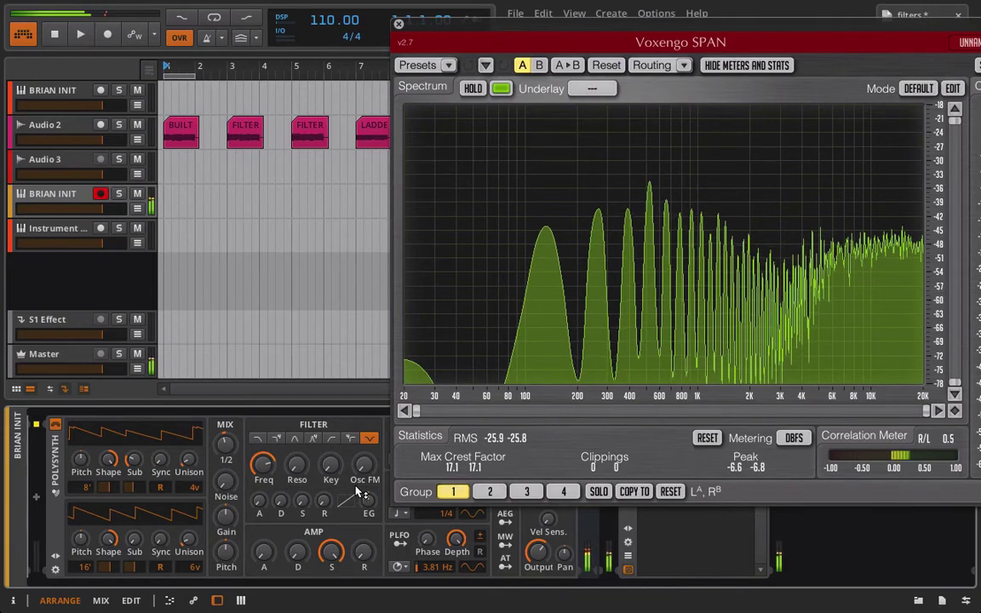
{"action": "left_click_drag", "start_coordinate": [295, 468], "coordinate": [263, 477]}
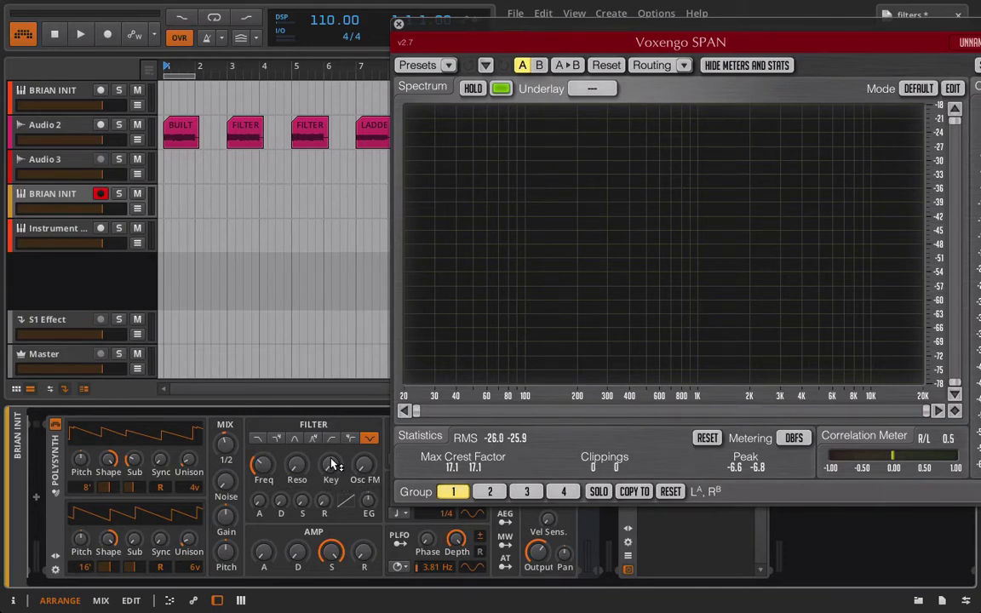
Add resonance to the first low-pass type and raise its frequency, and compare it with the second low-pass type
{"action": "left_click", "coordinate": [258, 438]}
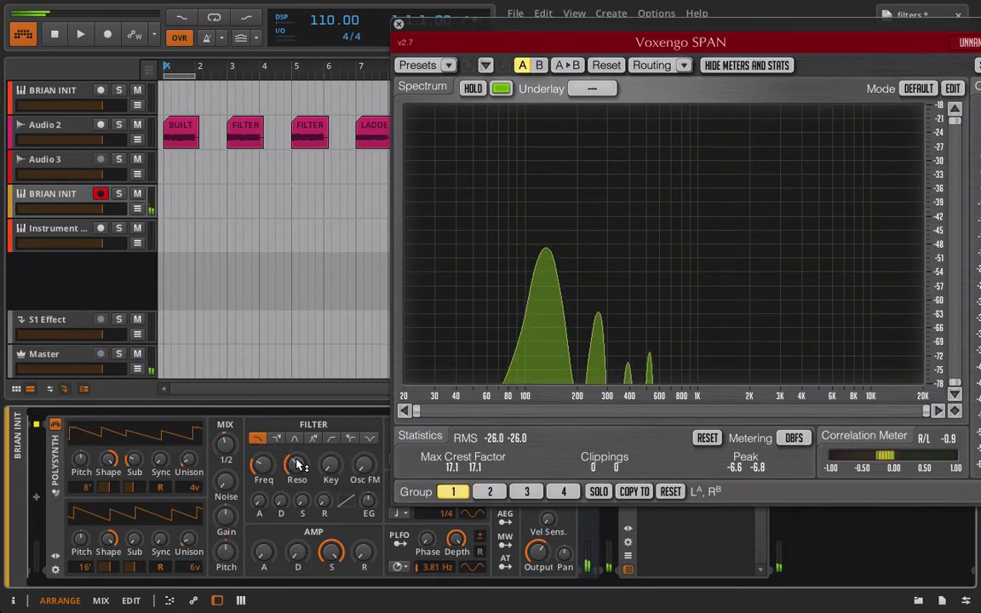
{"action": "left_click_drag", "start_coordinate": [298, 464], "coordinate": [269, 428]}
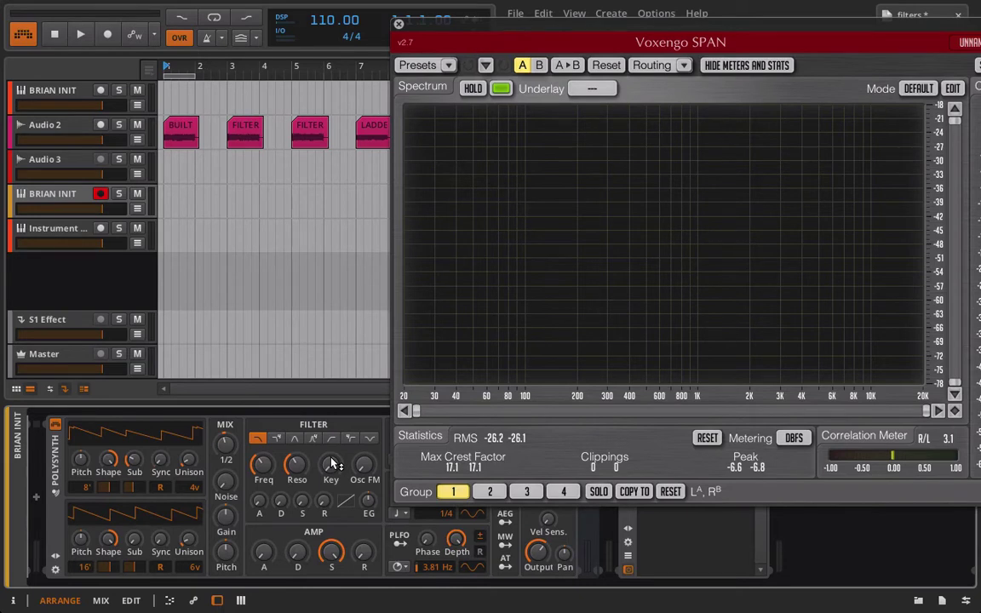
{"action": "left_click", "coordinate": [280, 440]}
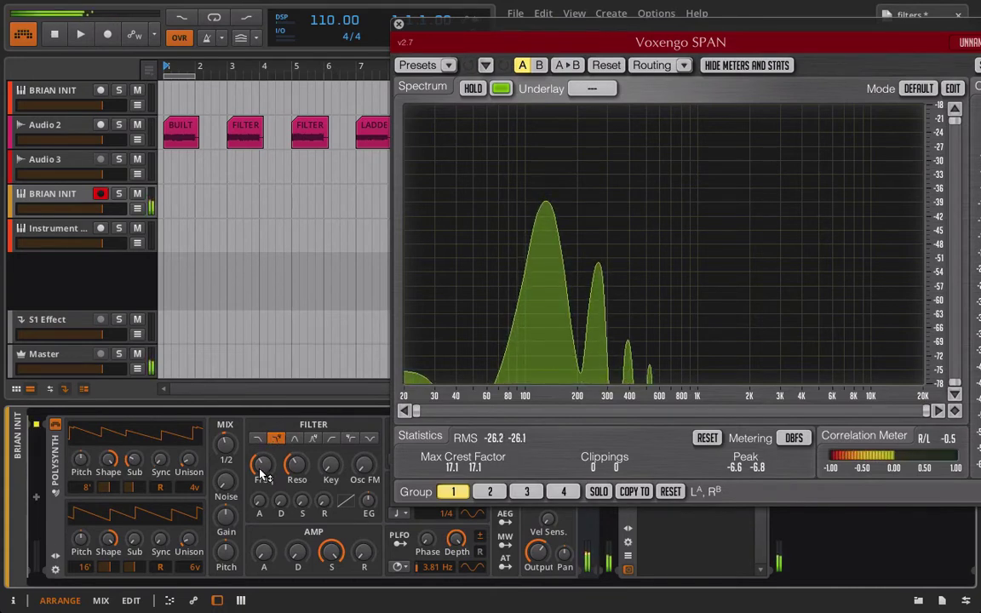
{"action": "left_click_drag", "start_coordinate": [261, 468], "coordinate": [260, 467]}
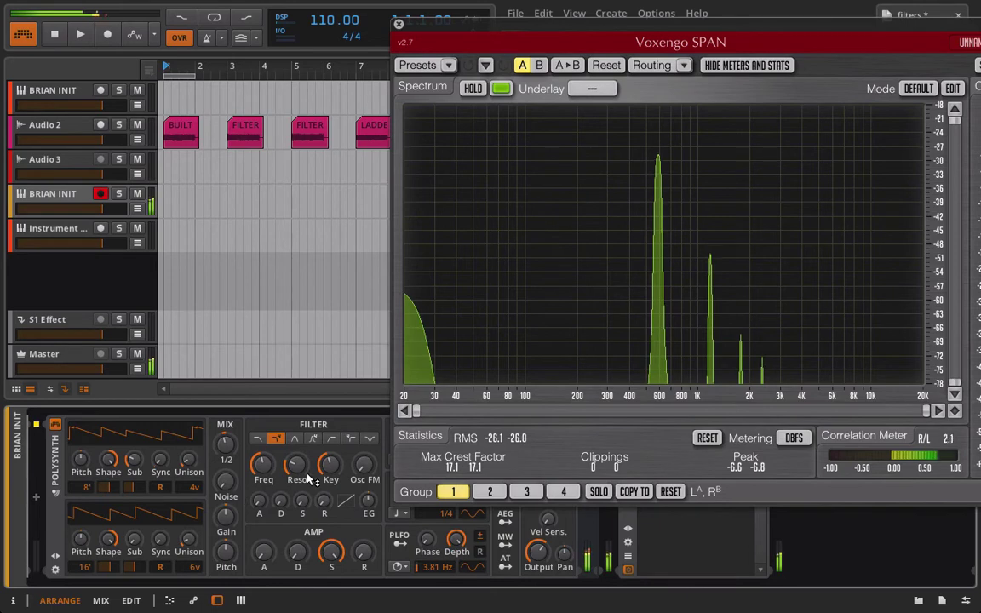
Increase the filter's key tracking amount on the second low-pass type, and reduce it again
{"action": "left_click_drag", "start_coordinate": [331, 477], "coordinate": [331, 443]}
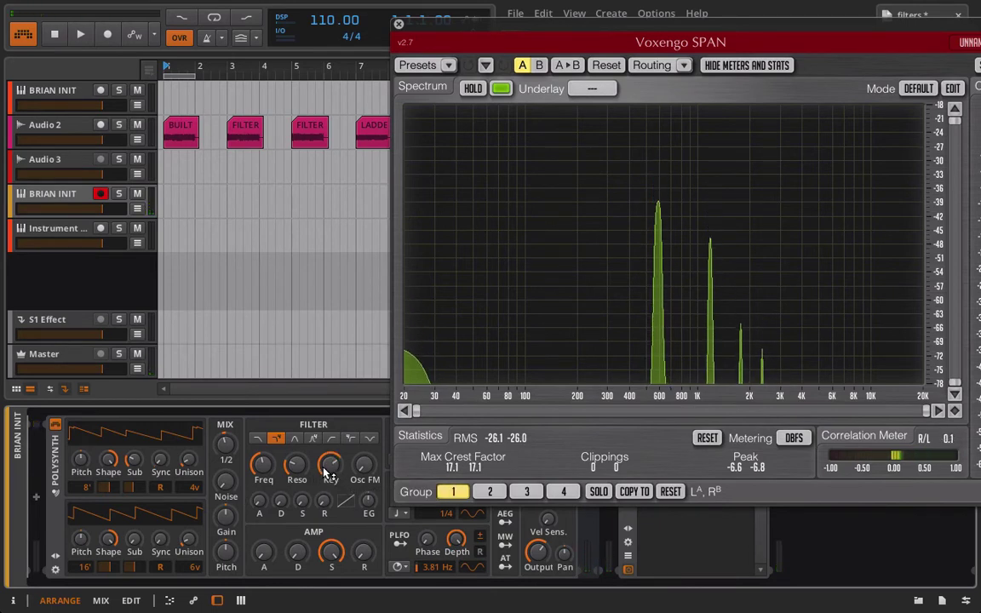
{"action": "left_click_drag", "start_coordinate": [329, 471], "coordinate": [329, 493]}
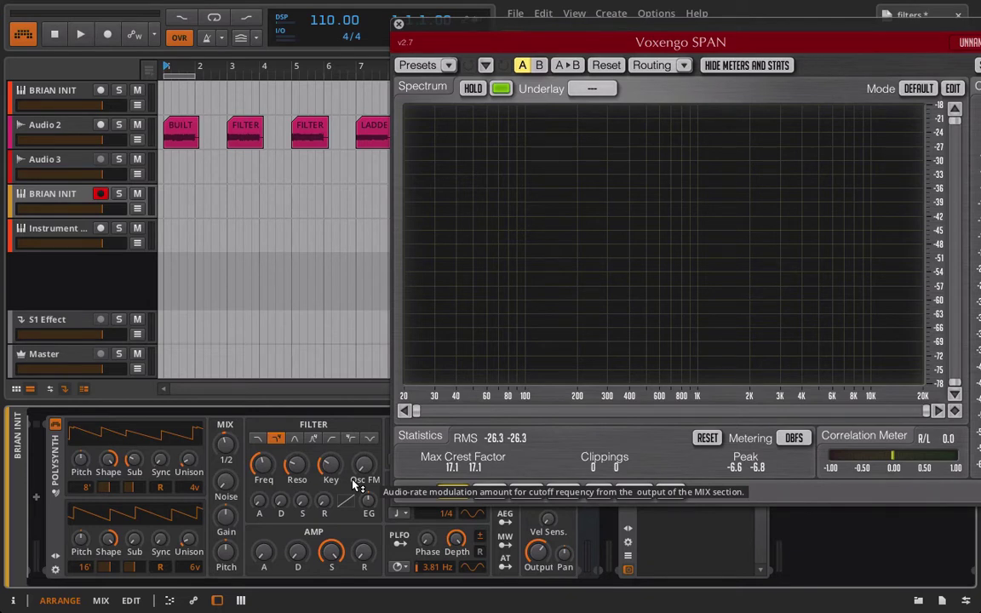
Reload the saved INIT preset in the Polysynth and hide its preset section
{"action": "left_click", "coordinate": [56, 557]}
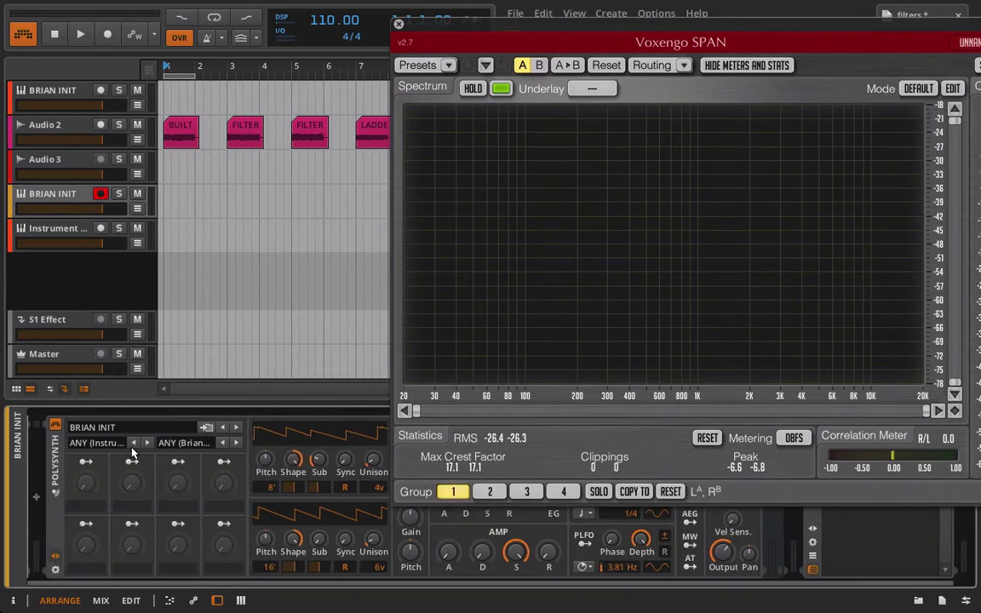
{"action": "left_click", "coordinate": [123, 427]}
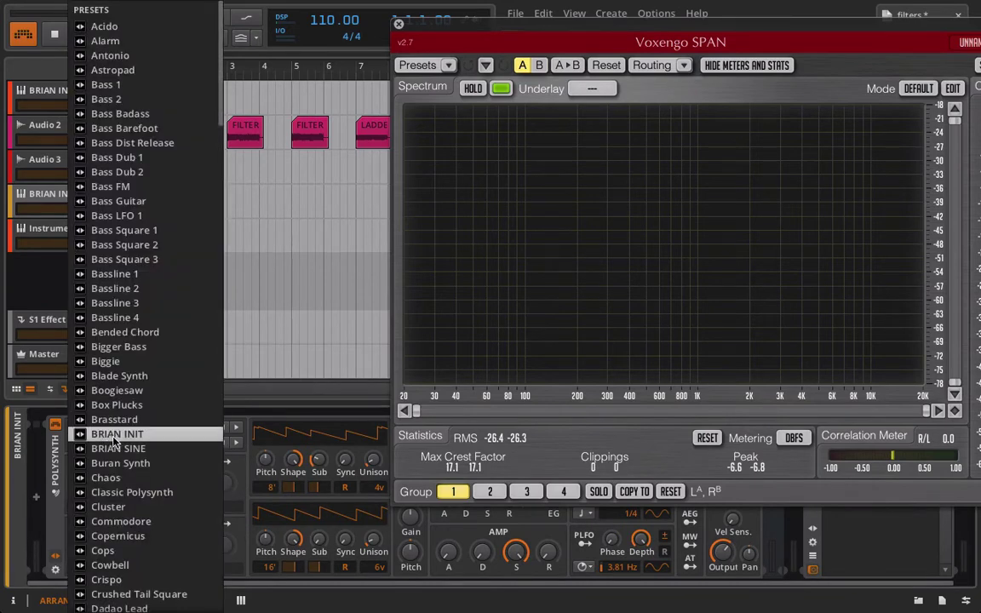
{"action": "left_click", "coordinate": [100, 434]}
{"action": "left_click_drag", "start_coordinate": [295, 463], "coordinate": [293, 467]}
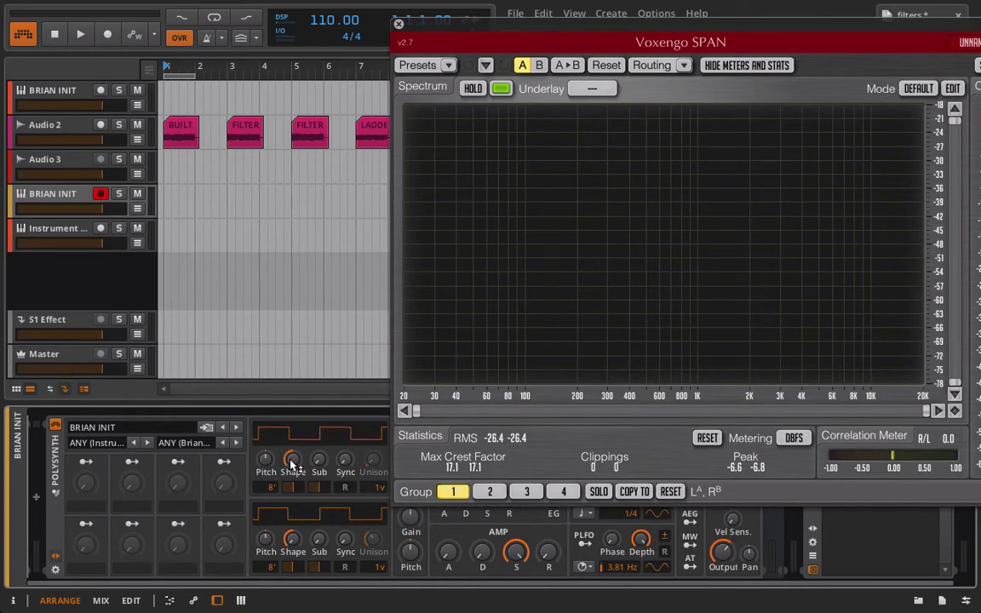
{"action": "scroll", "coordinate": [290, 460], "scroll_direction": "right", "scroll_amount": 1}
{"action": "left_click", "coordinate": [34, 555]}
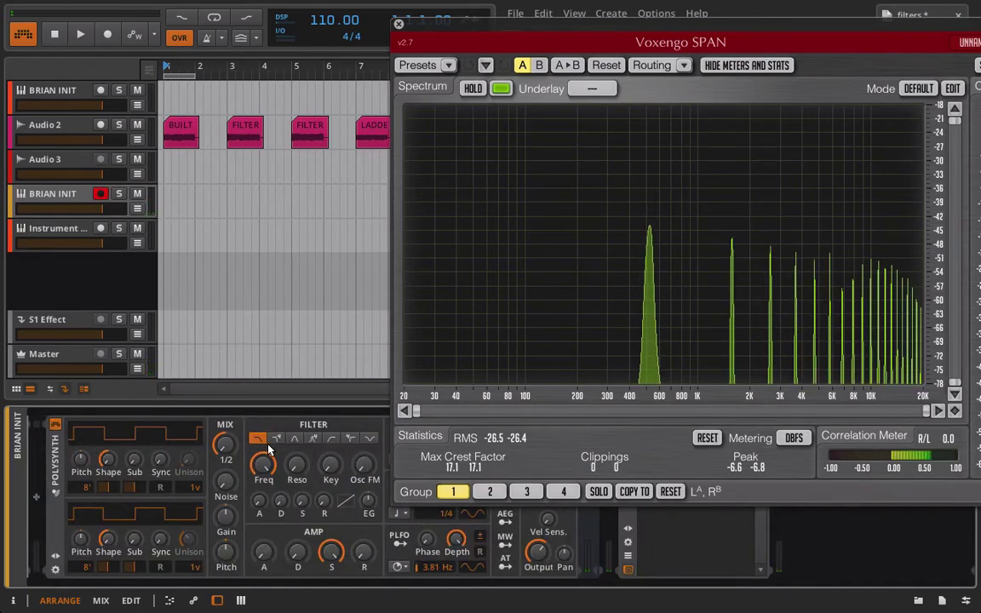
Lower the low-pass filter's frequency and try different Osc FM amounts, ending with some modulation applied
{"action": "left_click_drag", "start_coordinate": [268, 462], "coordinate": [267, 520]}
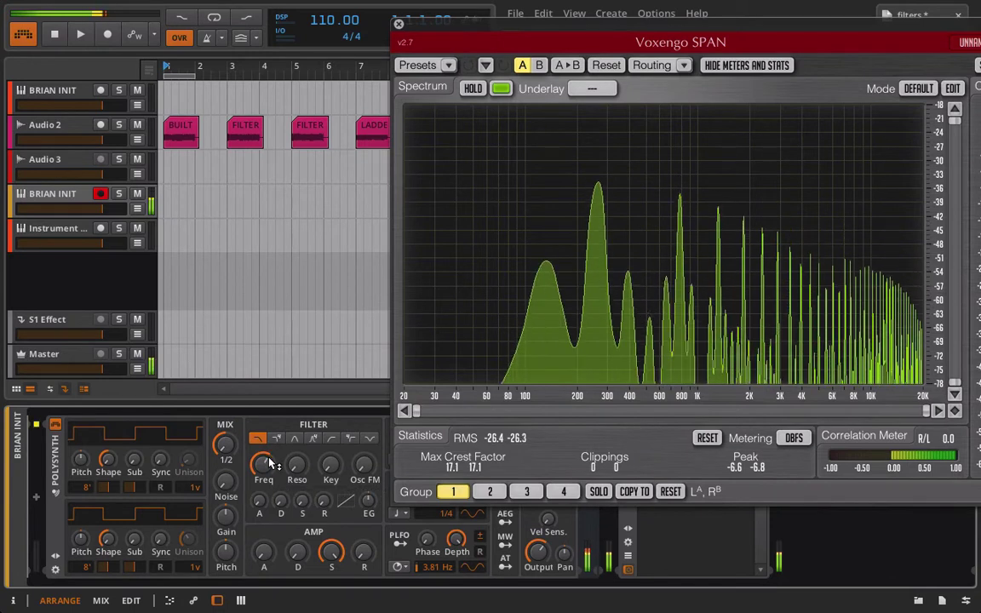
{"action": "left_click_drag", "start_coordinate": [269, 463], "coordinate": [269, 493]}
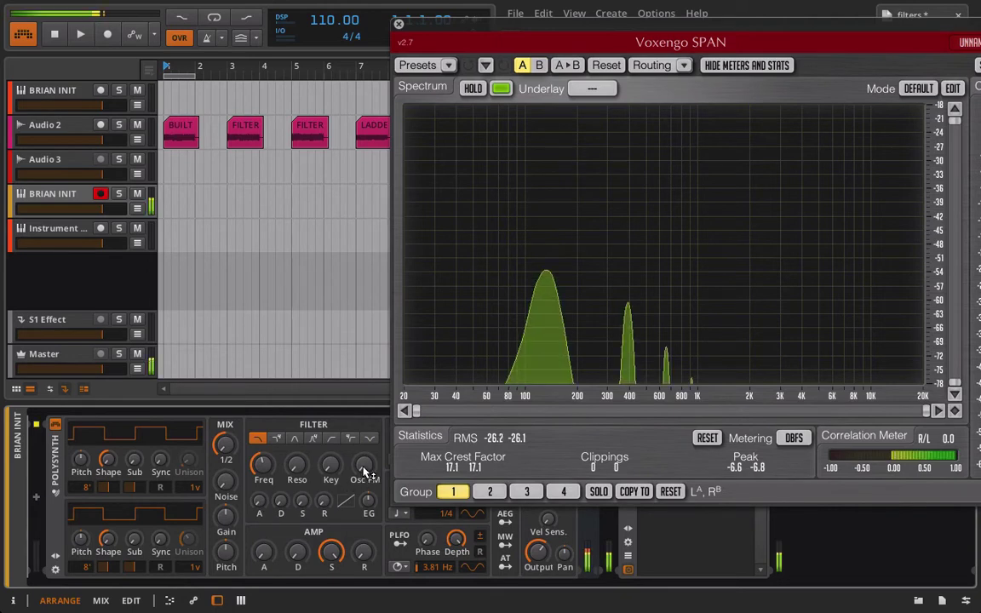
{"action": "left_click_drag", "start_coordinate": [366, 471], "coordinate": [366, 451]}
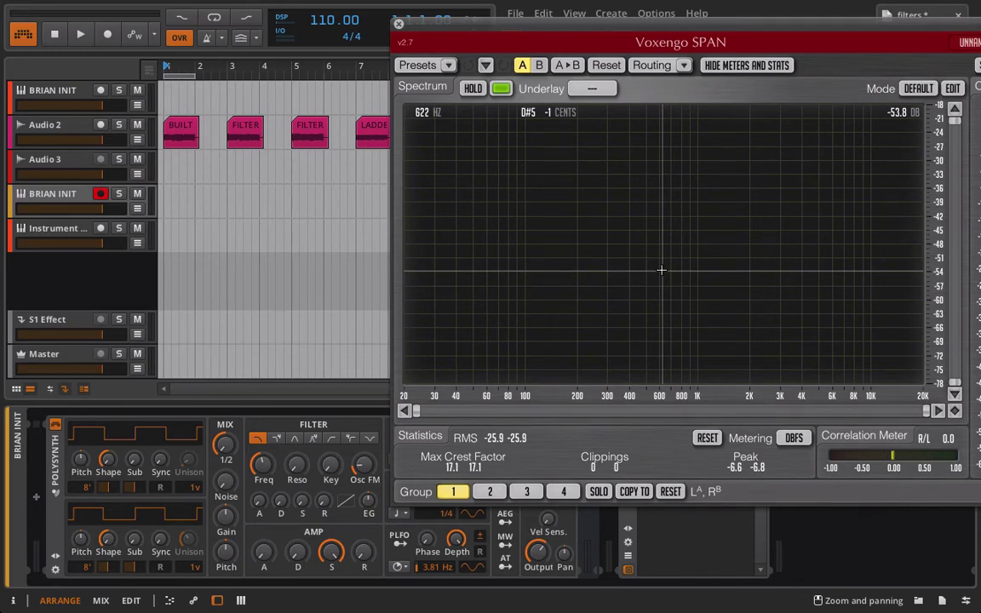
{"action": "mouse_move", "coordinate": [361, 471]}
{"action": "left_mouse_down"}
{"action": "mouse_move", "coordinate": [363, 434]}
{"action": "mouse_move", "coordinate": [363, 477]}
{"action": "left_mouse_up"}
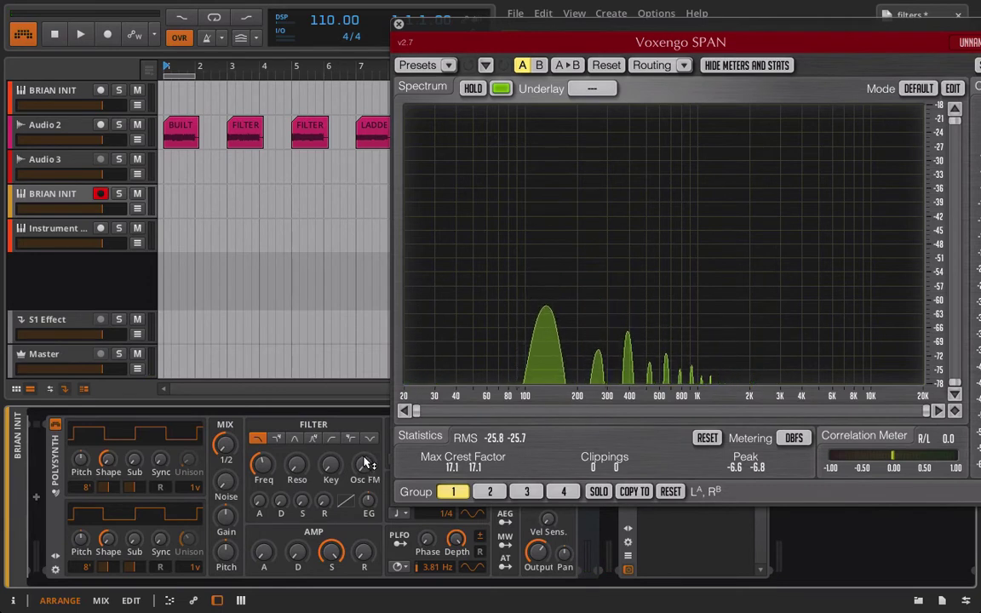
{"action": "left_click_drag", "start_coordinate": [364, 468], "coordinate": [364, 451]}
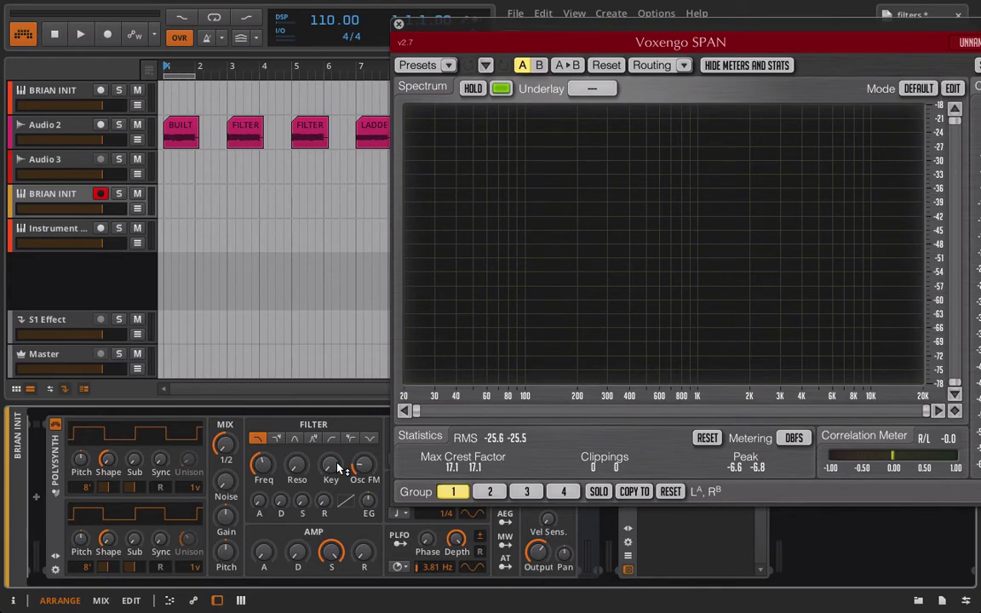
Close the SPAN window and insert a Ladder filter in the Polysynth's FX chain
{"action": "left_click", "coordinate": [398, 23]}
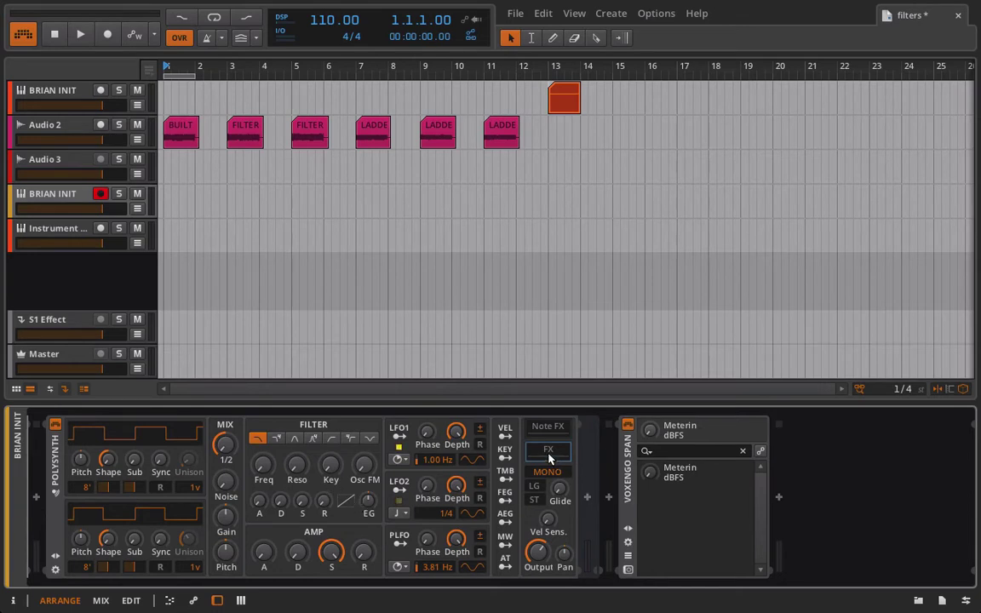
{"action": "left_click", "coordinate": [586, 500]}
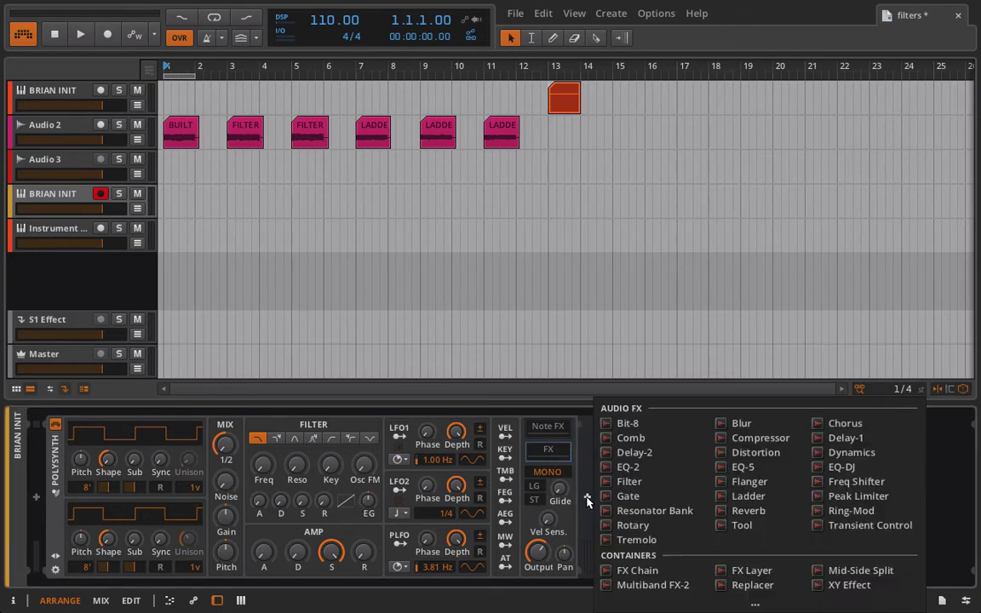
{"action": "left_click", "coordinate": [749, 497]}
Open the Polysynth filter's frequency fully, and reset the Ladder's frequency to maximum and its resonance to zero
{"action": "left_click", "coordinate": [265, 469]}
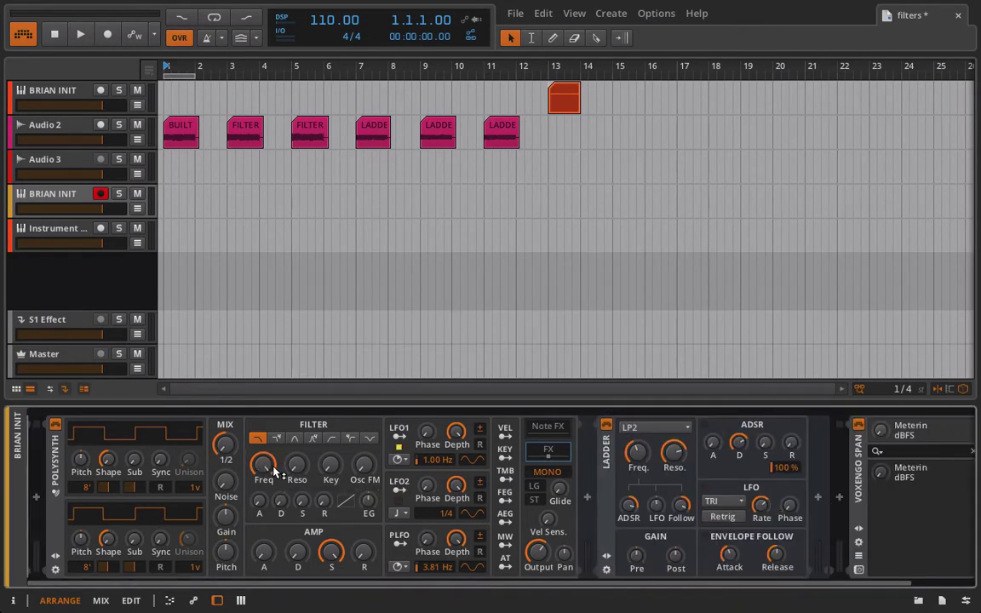
{"action": "double_click", "coordinate": [644, 461]}
{"action": "double_click", "coordinate": [669, 460]}
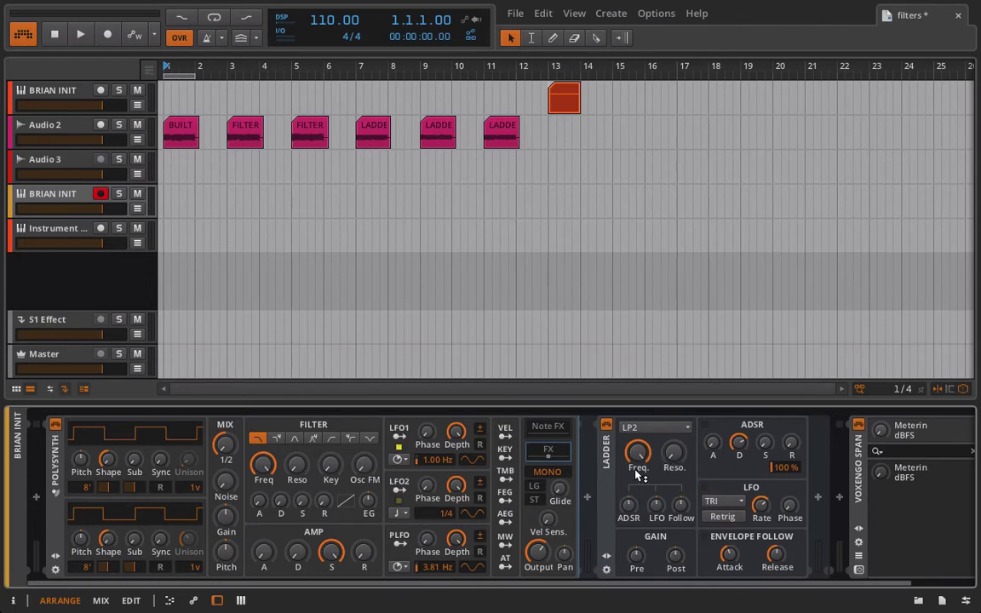
Lower the frequency of the Ladder's LP2 filter and add some resonance
{"action": "left_click_drag", "start_coordinate": [646, 458], "coordinate": [669, 412]}
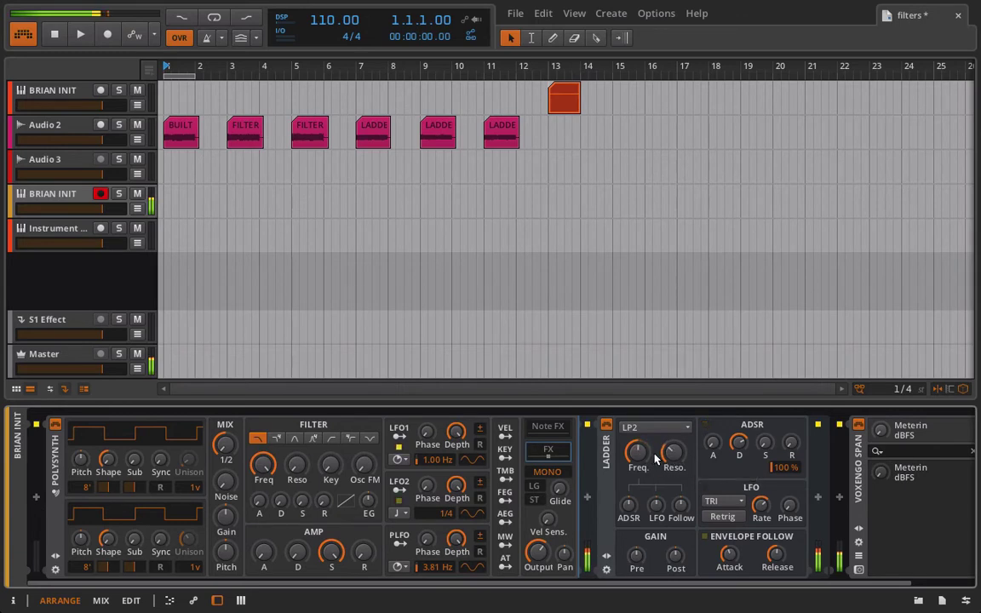
{"action": "left_click_drag", "start_coordinate": [636, 451], "coordinate": [636, 477]}
Try other Ladder filter modes, ending on HP2>LP1, and adjust its frequency
{"action": "left_click", "coordinate": [662, 429]}
{"action": "left_click", "coordinate": [656, 415]}
{"action": "left_click", "coordinate": [656, 434]}
{"action": "left_click", "coordinate": [652, 417]}
{"action": "left_click", "coordinate": [652, 427]}
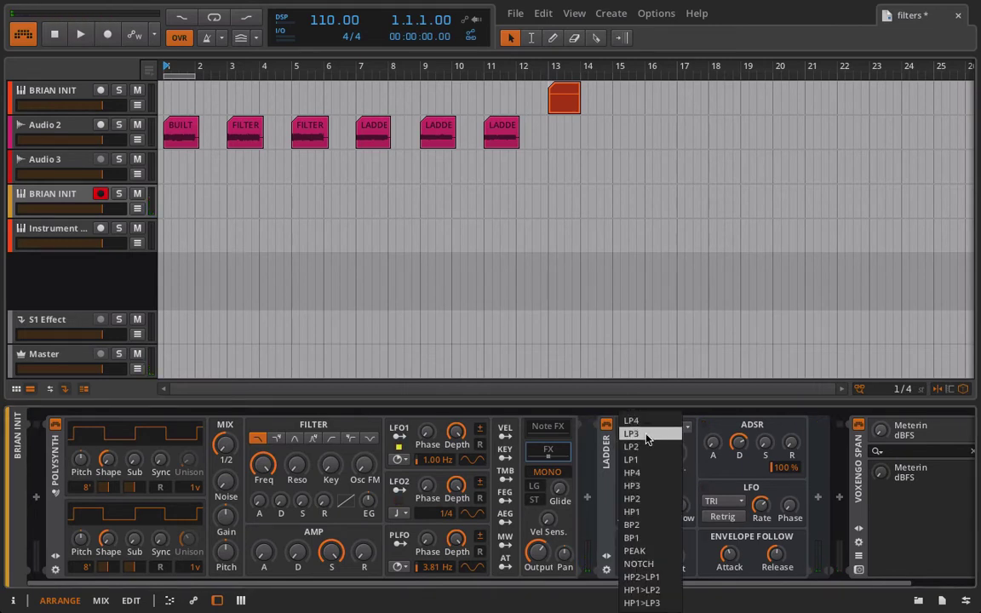
{"action": "left_click", "coordinate": [640, 579]}
{"action": "mouse_move", "coordinate": [641, 454]}
{"action": "left_mouse_down"}
{"action": "mouse_move", "coordinate": [641, 512]}
{"action": "mouse_move", "coordinate": [640, 443]}
{"action": "mouse_move", "coordinate": [641, 482]}
{"action": "mouse_move", "coordinate": [641, 466]}
{"action": "left_mouse_up"}
Reopen SPAN, move its window clear of the Ladder device, and sweep the HP2>LP1 filter's frequency
{"action": "left_click", "coordinate": [859, 569]}
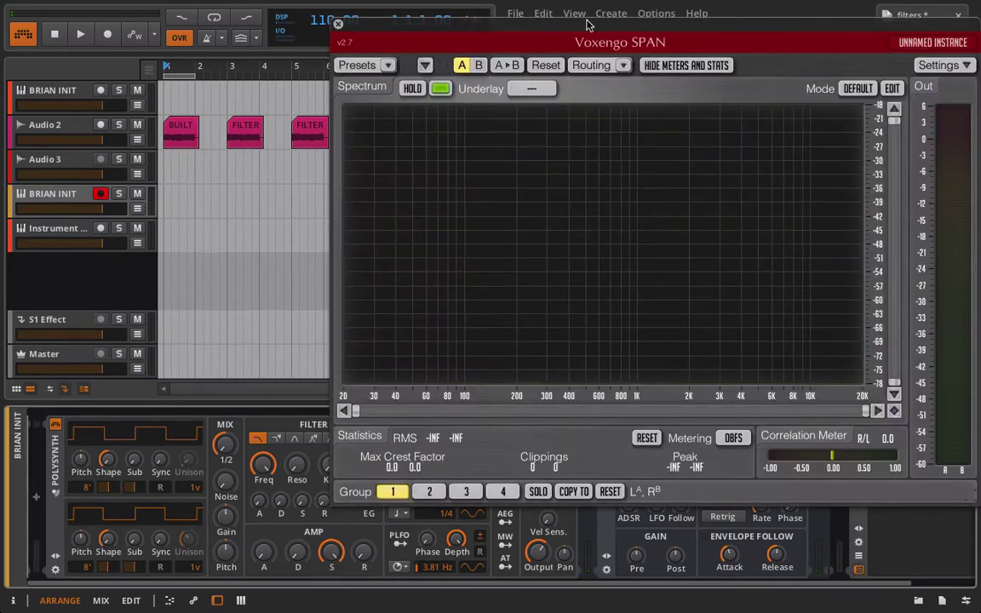
{"action": "left_click_drag", "start_coordinate": [650, 20], "coordinate": [197, 7]}
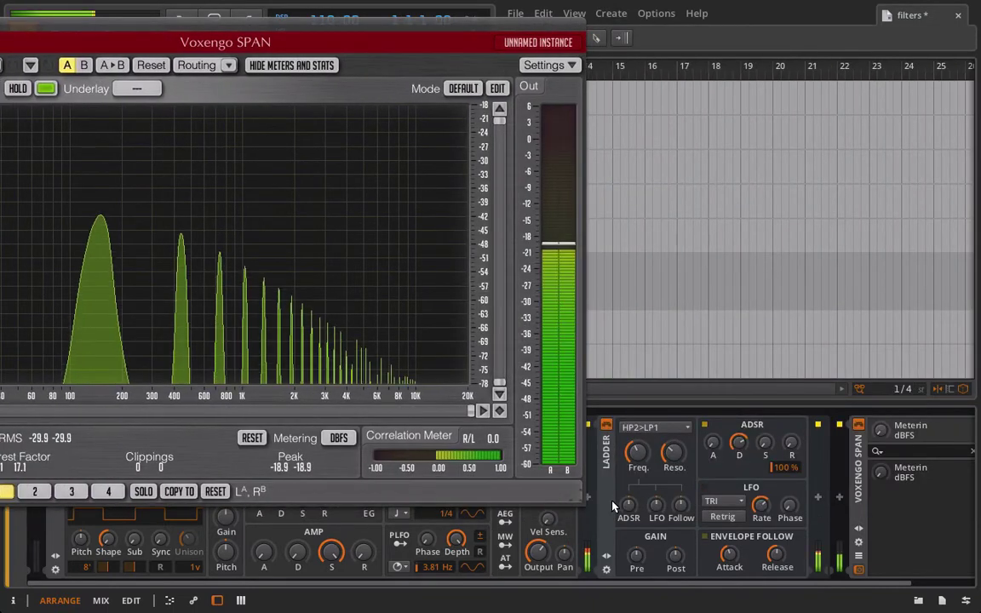
{"action": "mouse_move", "coordinate": [643, 460]}
{"action": "left_mouse_down"}
{"action": "mouse_move", "coordinate": [643, 478]}
{"action": "mouse_move", "coordinate": [643, 425]}
{"action": "mouse_move", "coordinate": [643, 456]}
{"action": "left_mouse_up"}
Switch the Ladder to the HP1>LP2 mode and sweep its frequency
{"action": "left_click", "coordinate": [654, 432]}
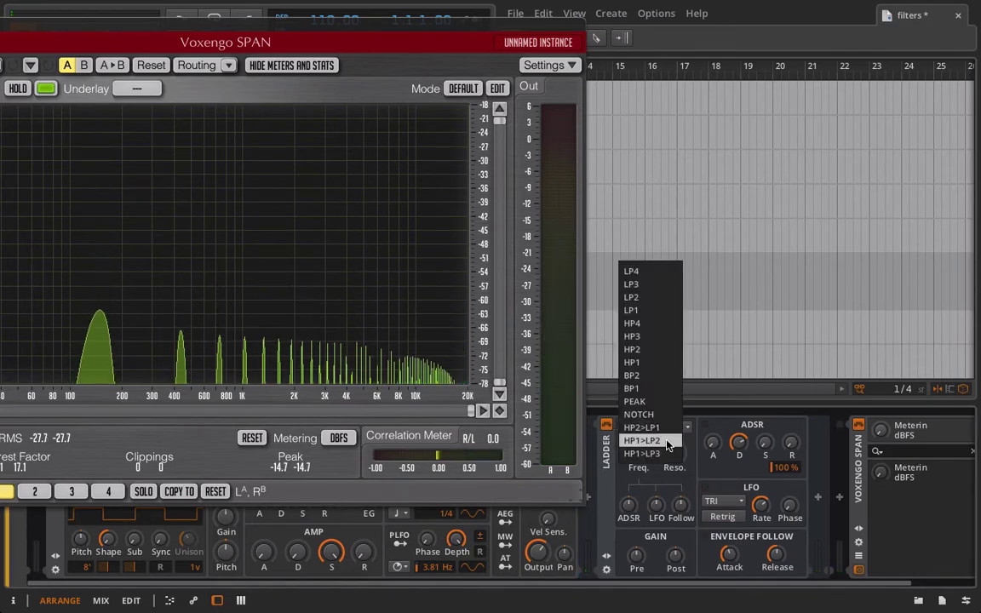
{"action": "left_click", "coordinate": [669, 444]}
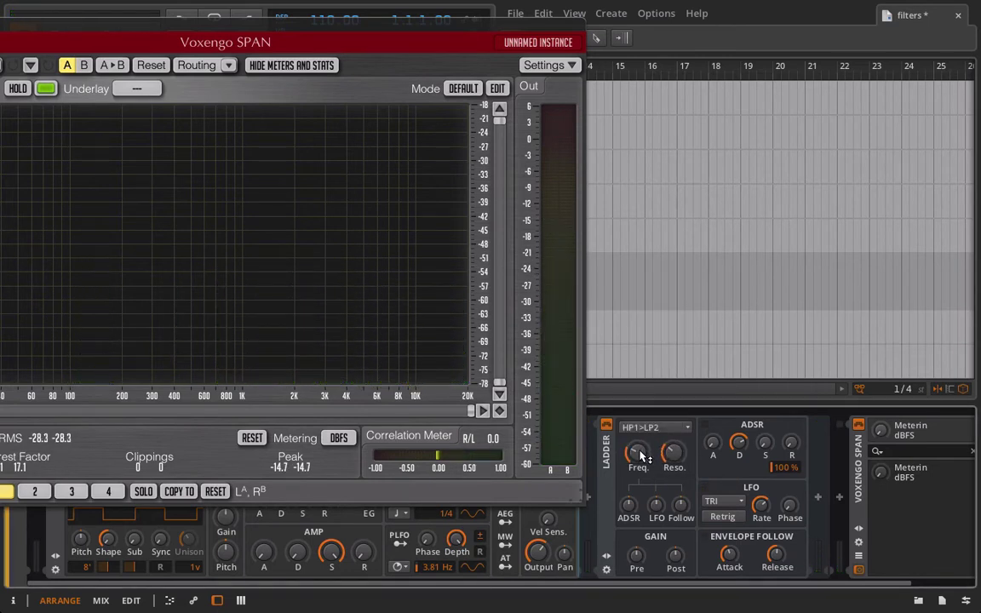
{"action": "left_click_drag", "start_coordinate": [643, 457], "coordinate": [643, 433]}
Switch the Ladder filter to the HP1>LP3 mode and sweep its frequency up and down, keeping that mode
{"action": "left_click", "coordinate": [640, 429]}
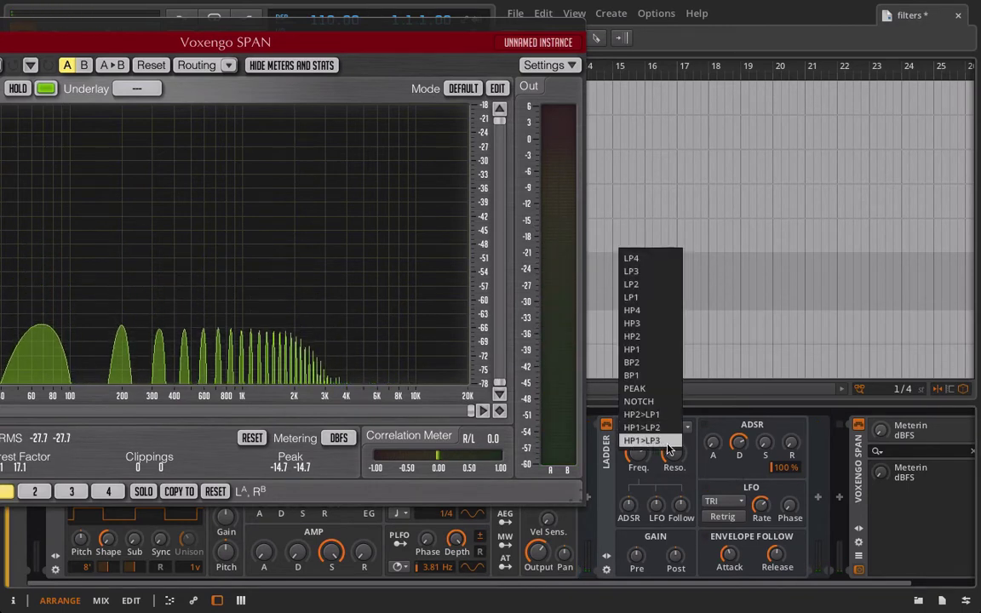
{"action": "left_click", "coordinate": [668, 441]}
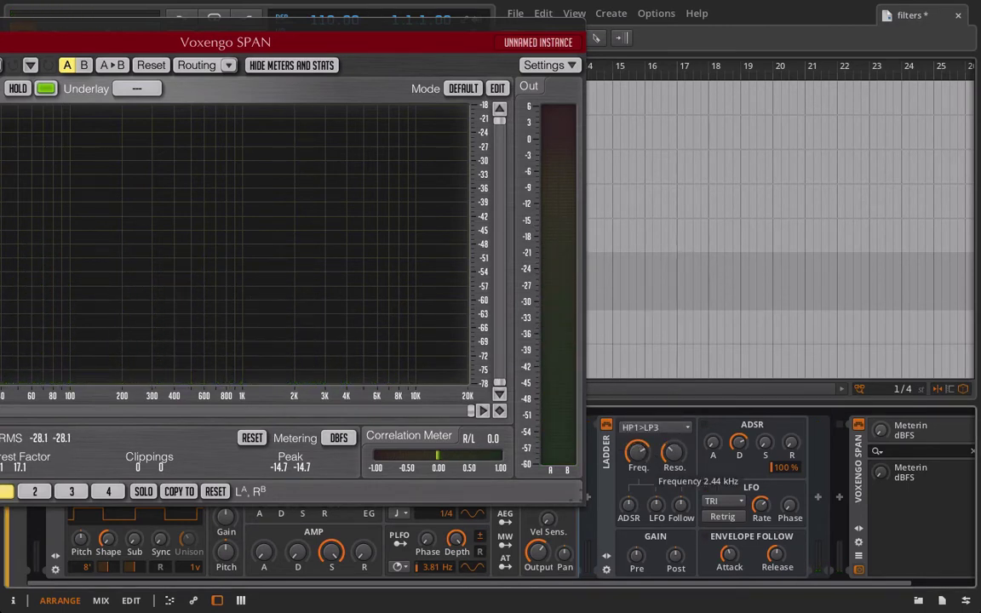
{"action": "mouse_move", "coordinate": [638, 454]}
{"action": "left_mouse_down"}
{"action": "mouse_move", "coordinate": [638, 474]}
{"action": "mouse_move", "coordinate": [638, 443]}
{"action": "mouse_move", "coordinate": [638, 466]}
{"action": "left_mouse_up"}
{"action": "left_click_drag", "start_coordinate": [638, 453], "coordinate": [638, 401]}
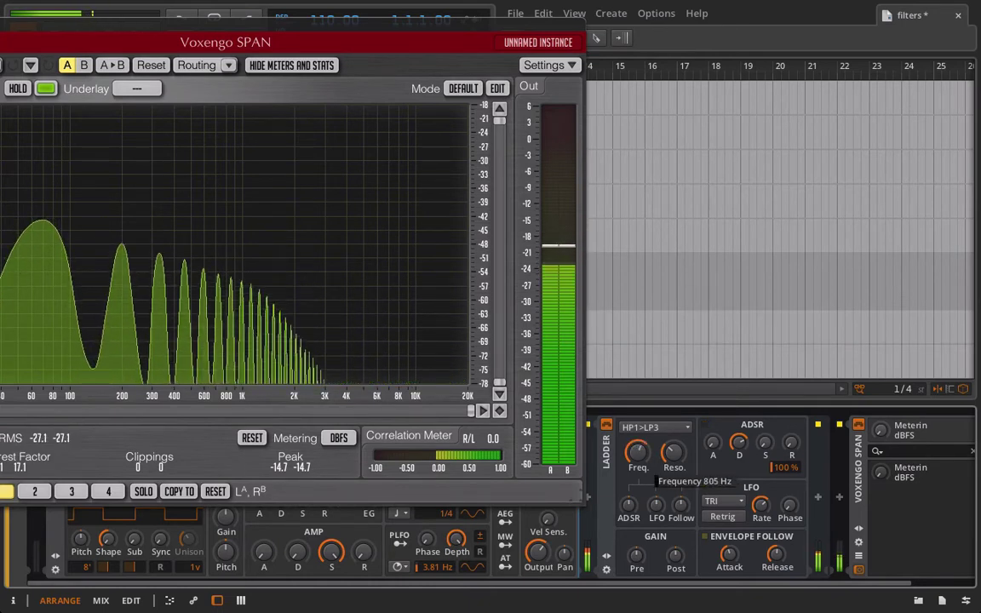
{"action": "left_click", "coordinate": [636, 426]}
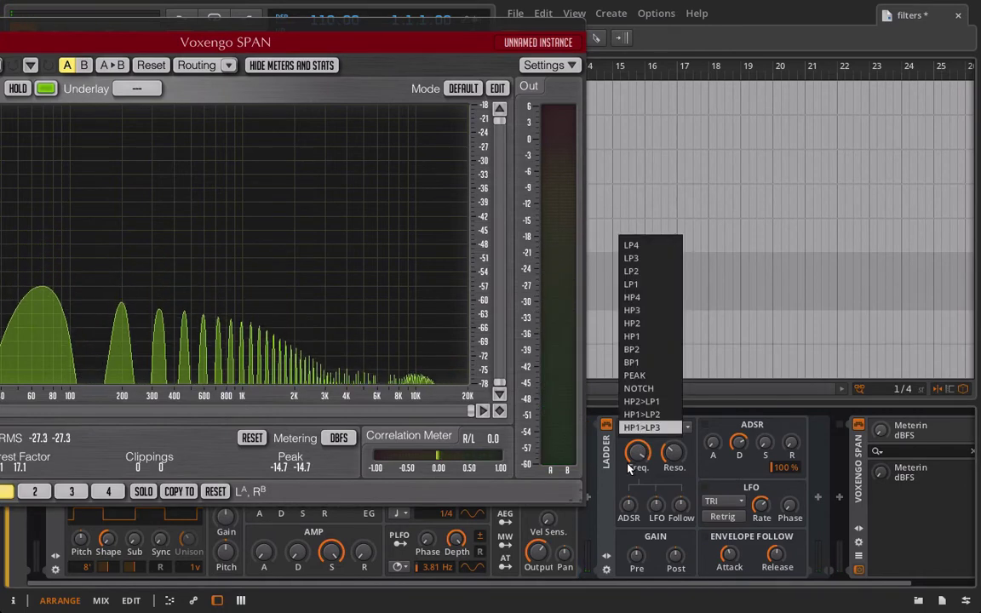
{"action": "left_click", "coordinate": [636, 426]}
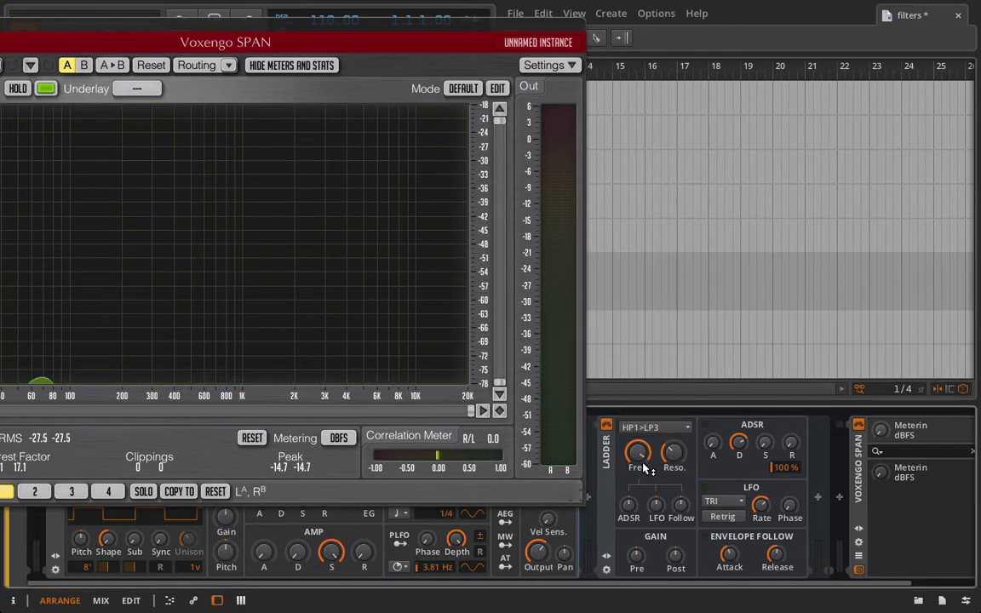
Close the SPAN window and delete the Ladder device from the BRIAN INIT track's chain
{"action": "left_click_drag", "start_coordinate": [114, 28], "coordinate": [418, 53]}
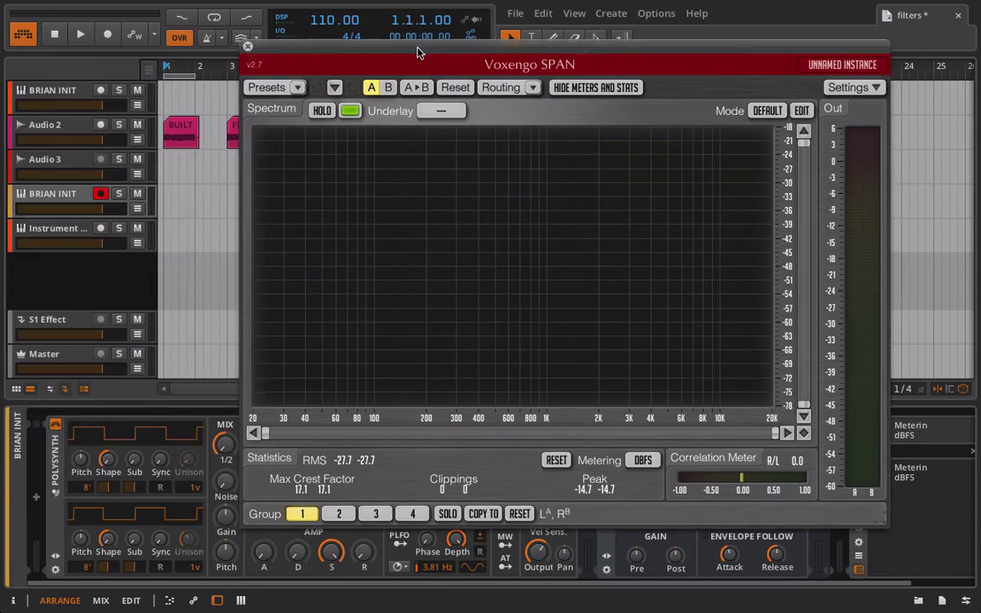
{"action": "left_click", "coordinate": [247, 46]}
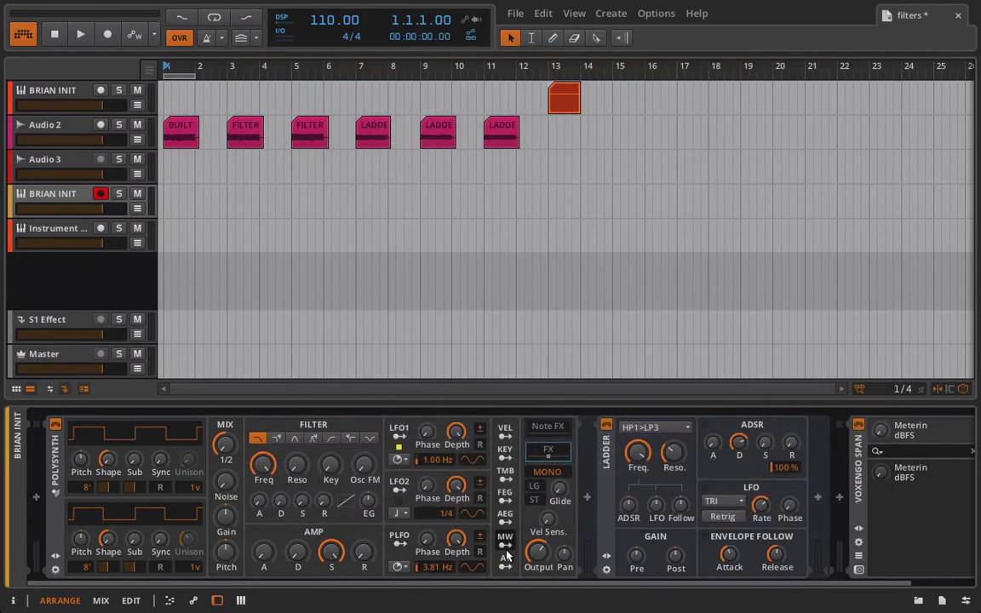
{"action": "left_click", "coordinate": [607, 487]}
{"action": "key", "text": "Delete"}
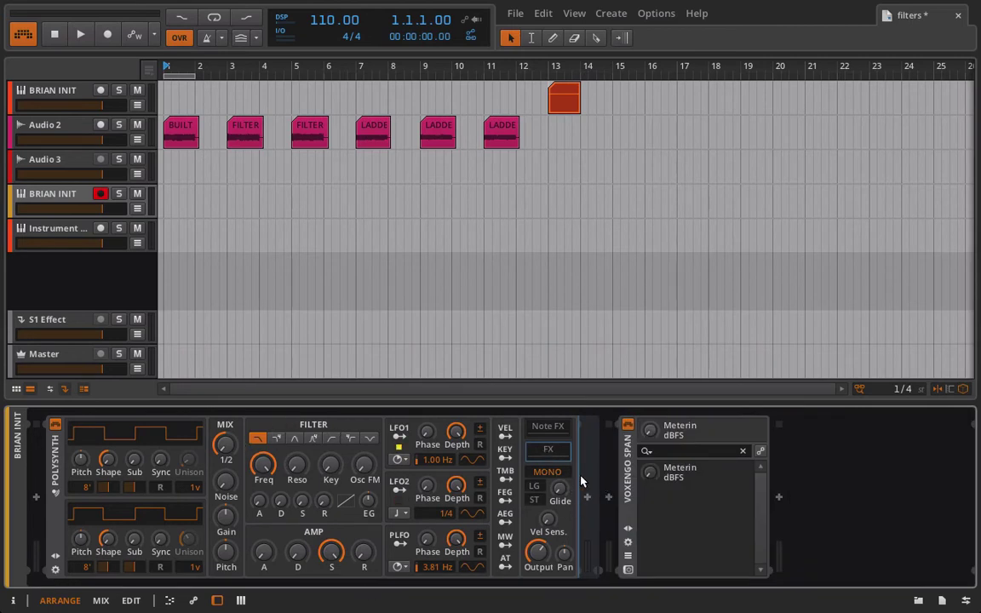
Insert a Filter device after the Polysynth and a Ladder device after that Filter
{"action": "left_click", "coordinate": [587, 498]}
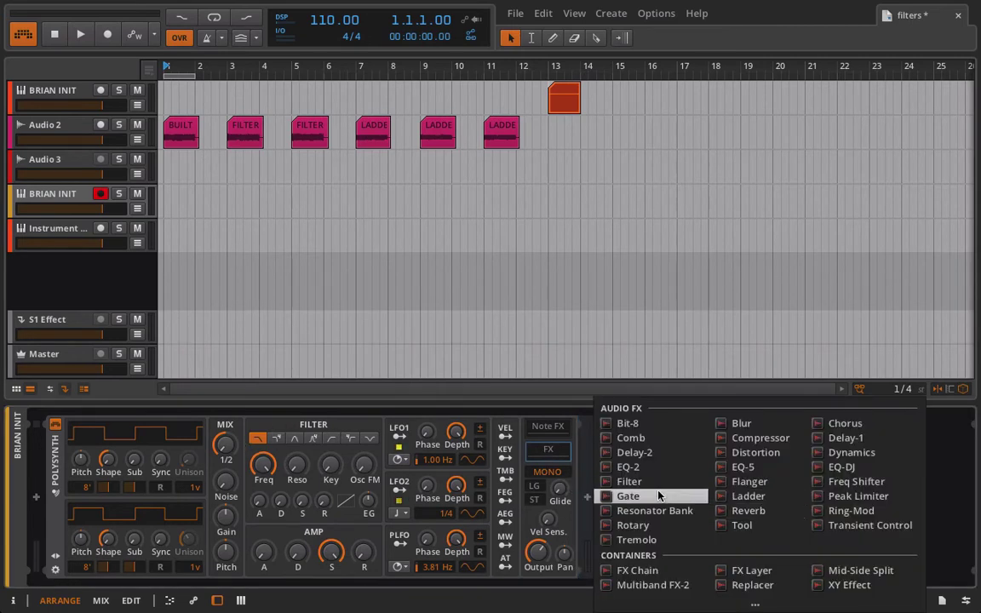
{"action": "left_click", "coordinate": [635, 481]}
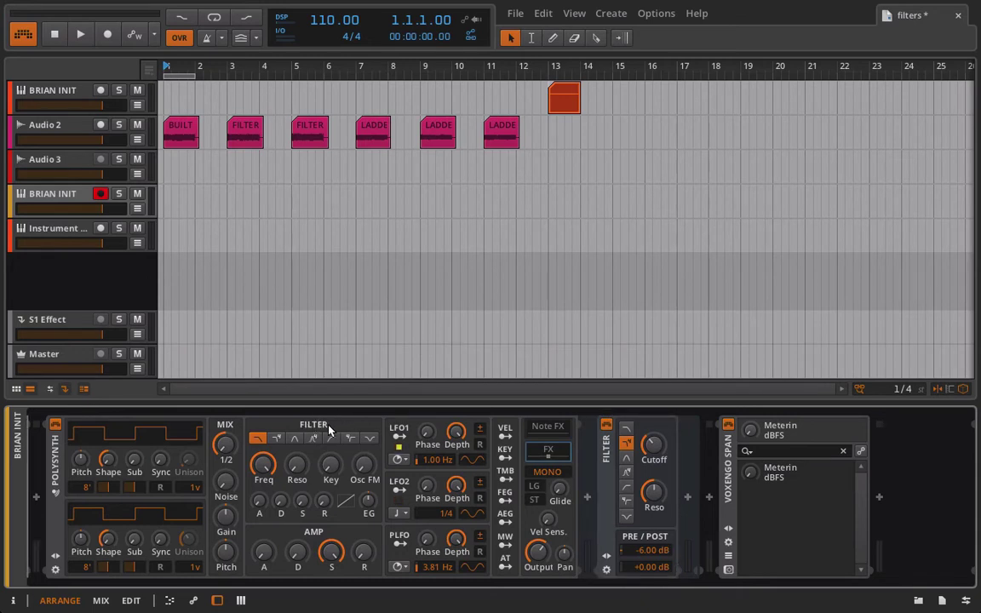
{"action": "left_click", "coordinate": [689, 499]}
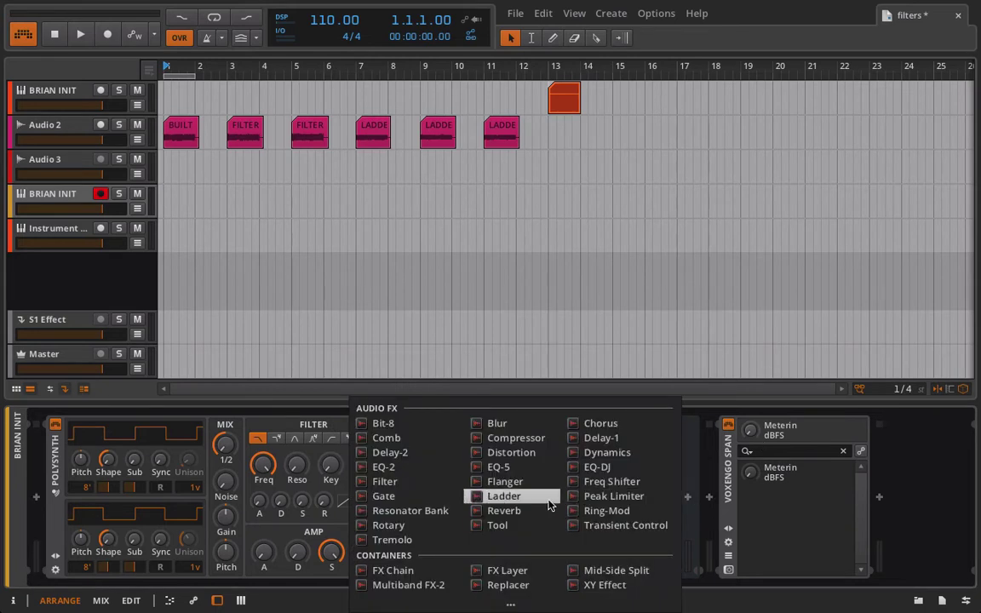
{"action": "left_click", "coordinate": [521, 497]}
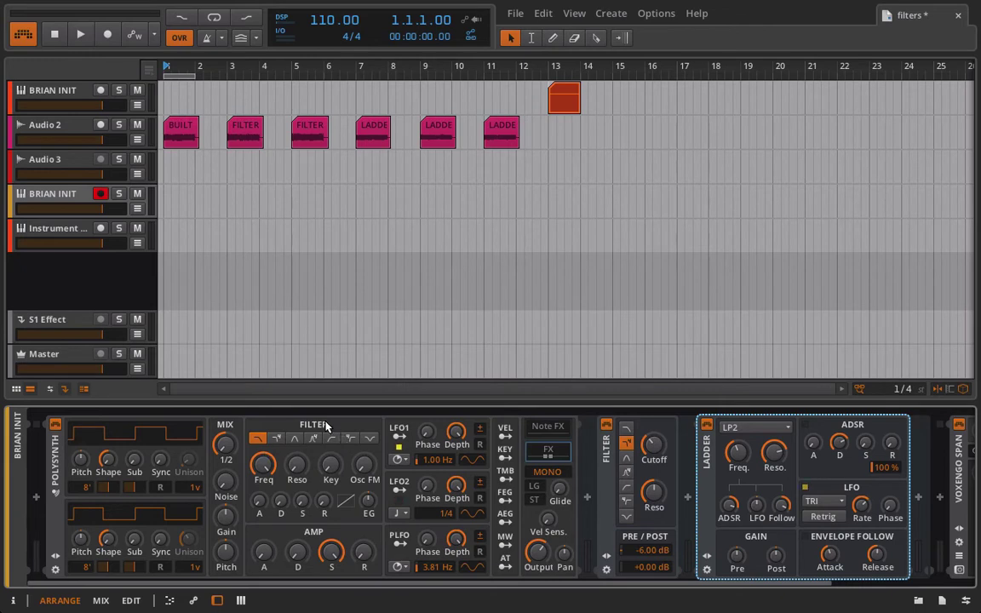
Adjust the cutoff of the newly added Filter device
{"action": "mouse_move", "coordinate": [738, 452]}
{"action": "left_mouse_down"}
{"action": "mouse_move", "coordinate": [738, 418]}
{"action": "mouse_move", "coordinate": [737, 435]}
{"action": "left_mouse_up"}
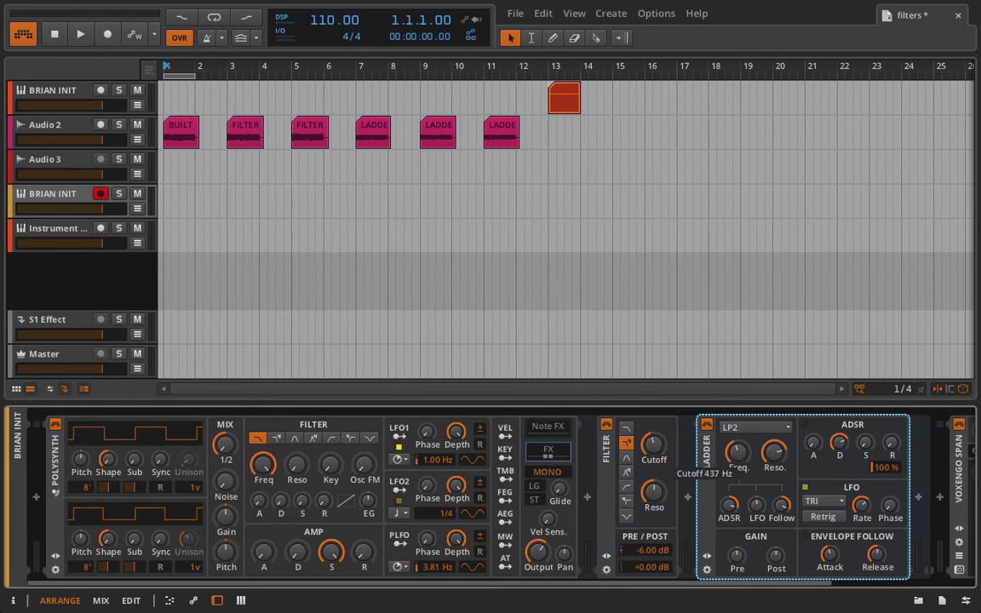
{"action": "left_click_drag", "start_coordinate": [737, 435], "coordinate": [737, 436]}
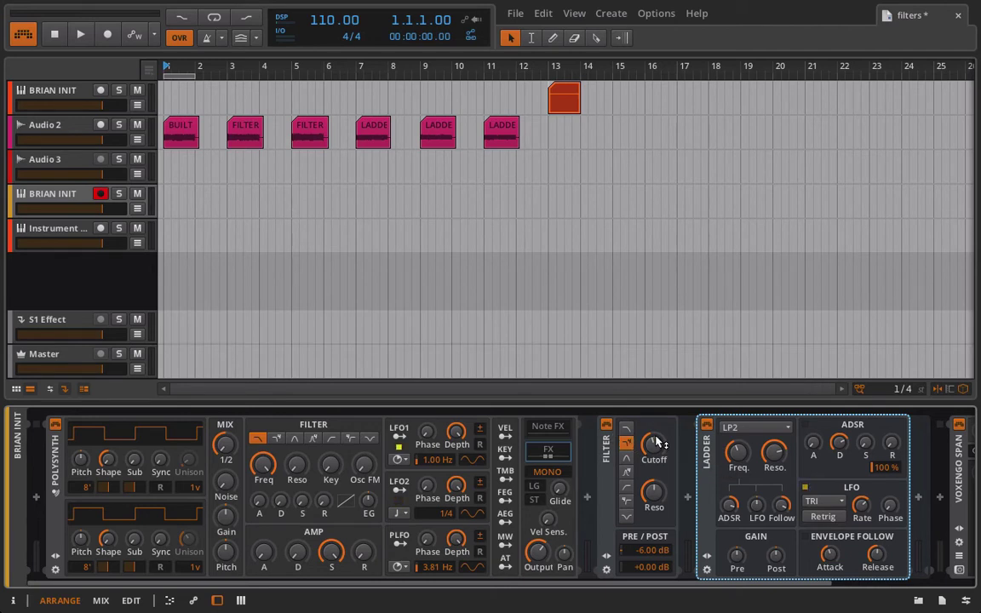
{"action": "left_click_drag", "start_coordinate": [657, 443], "coordinate": [657, 451]}
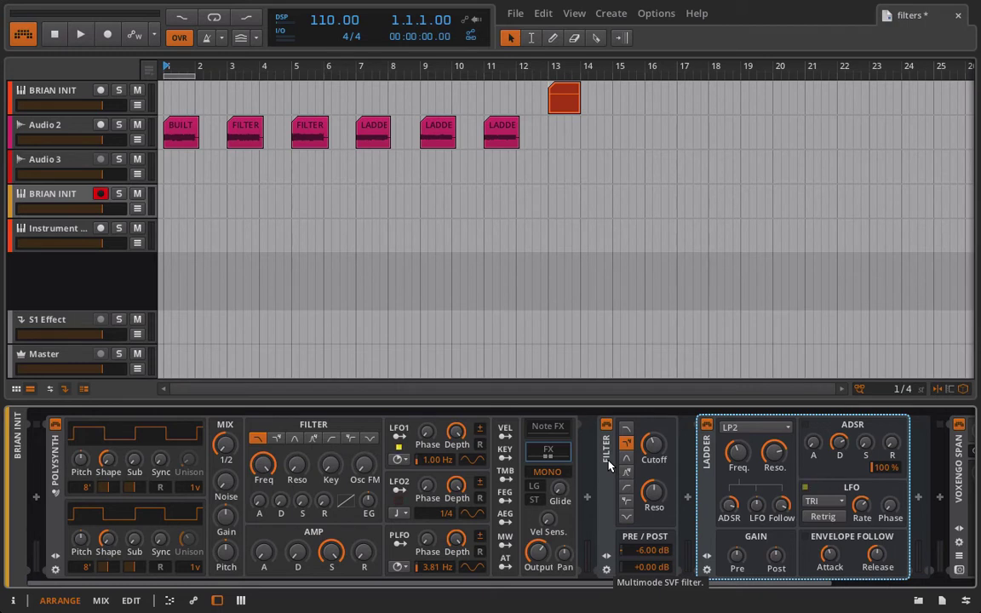
Delete the Filter device and deactivate the remaining Ladder device
{"action": "left_click", "coordinate": [609, 465]}
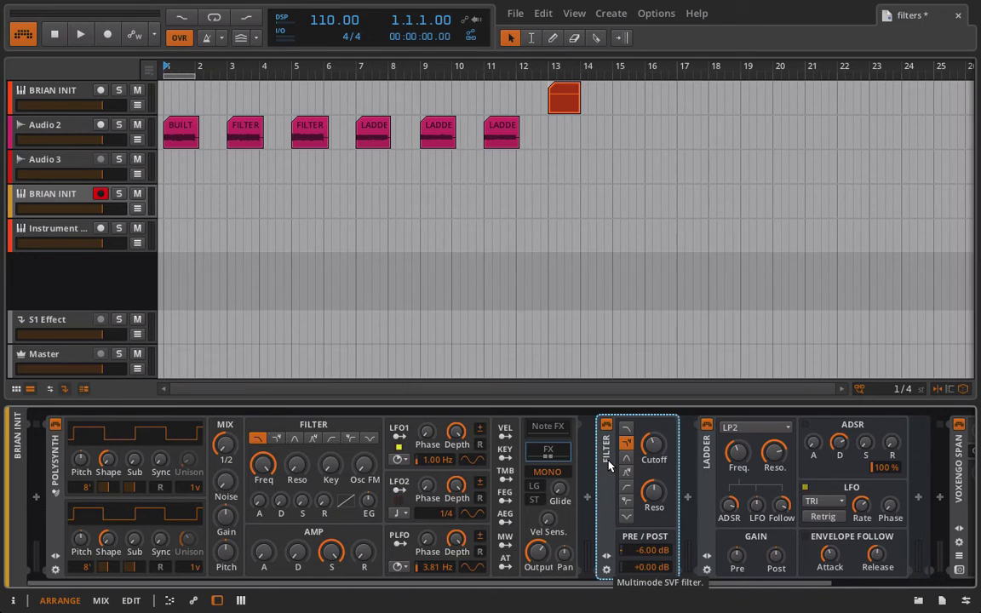
{"action": "key", "text": "Delete"}
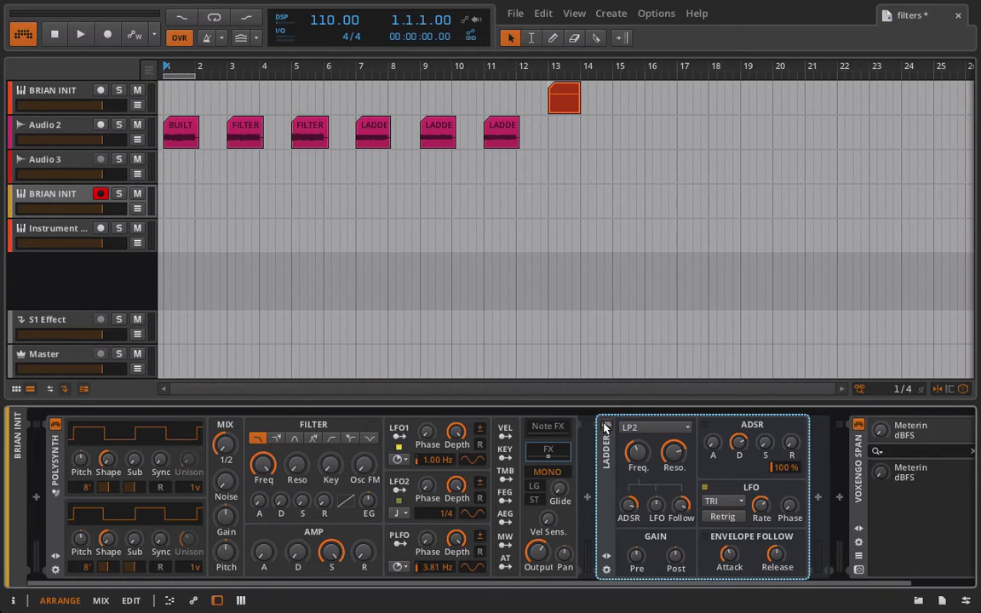
{"action": "left_click", "coordinate": [606, 426]}
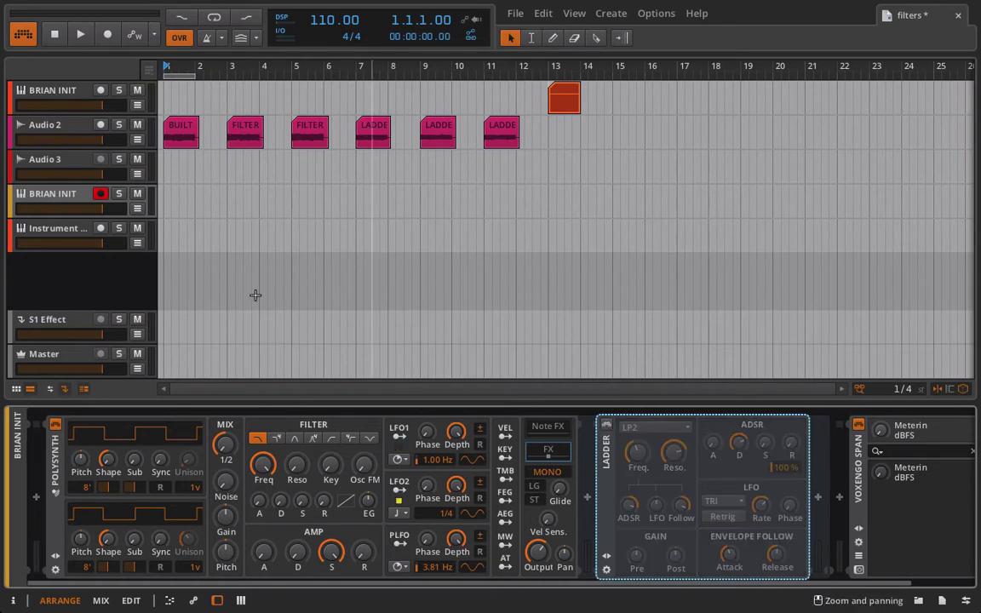
Examine the named filter recordings on the Audio 2 track and the Polysynth setup on the first BRIAN INIT track
{"action": "left_click", "coordinate": [61, 125]}
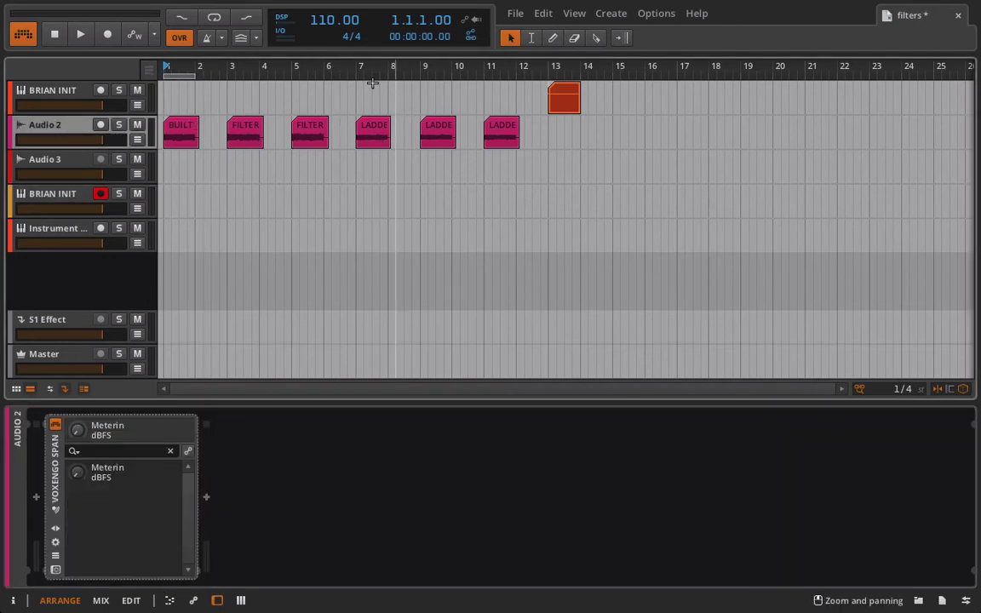
{"action": "scroll", "coordinate": [278, 62], "scroll_direction": "up", "scroll_amount": 4}
{"action": "left_click_drag", "start_coordinate": [438, 69], "coordinate": [533, 61]}
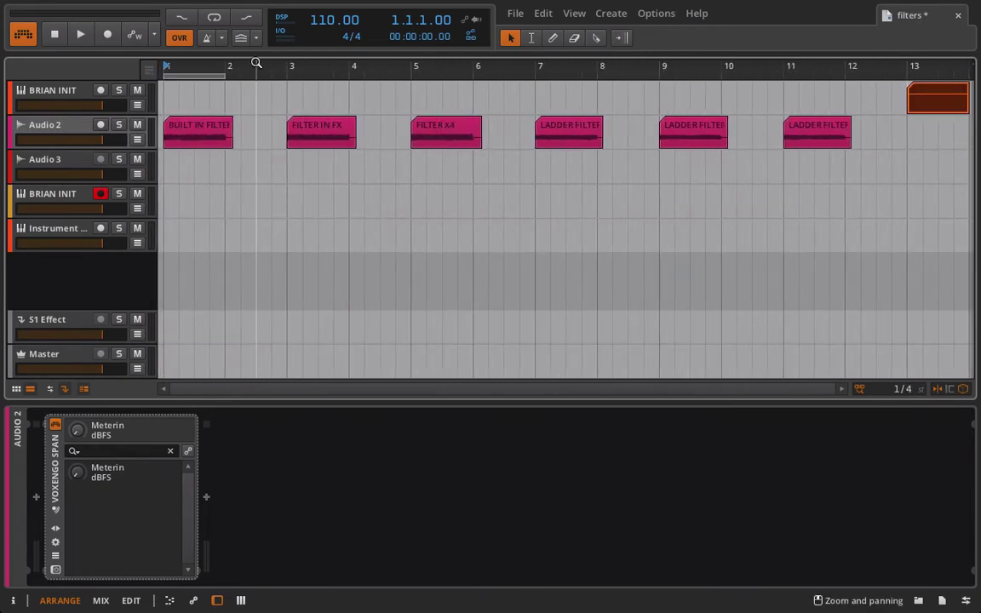
{"action": "scroll", "coordinate": [300, 66], "scroll_direction": "up", "scroll_amount": 3}
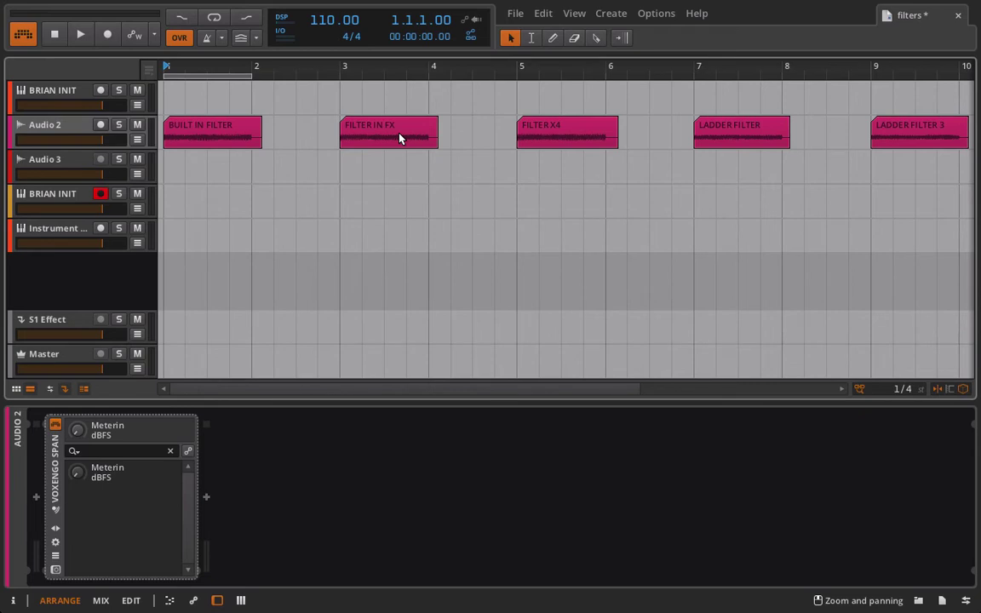
{"action": "scroll", "coordinate": [469, 138], "scroll_direction": "right", "scroll_amount": 2}
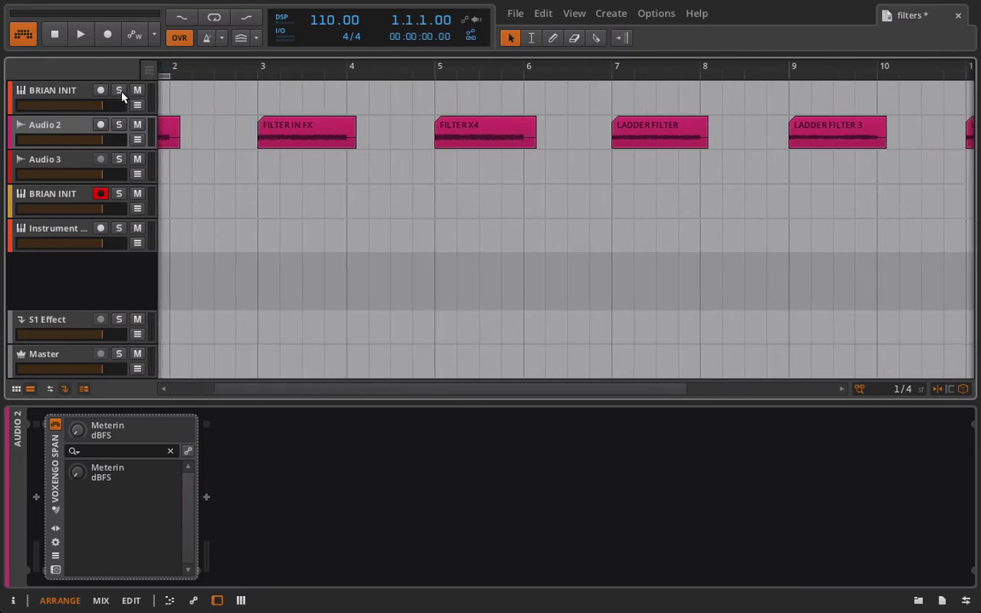
{"action": "left_click", "coordinate": [68, 95]}
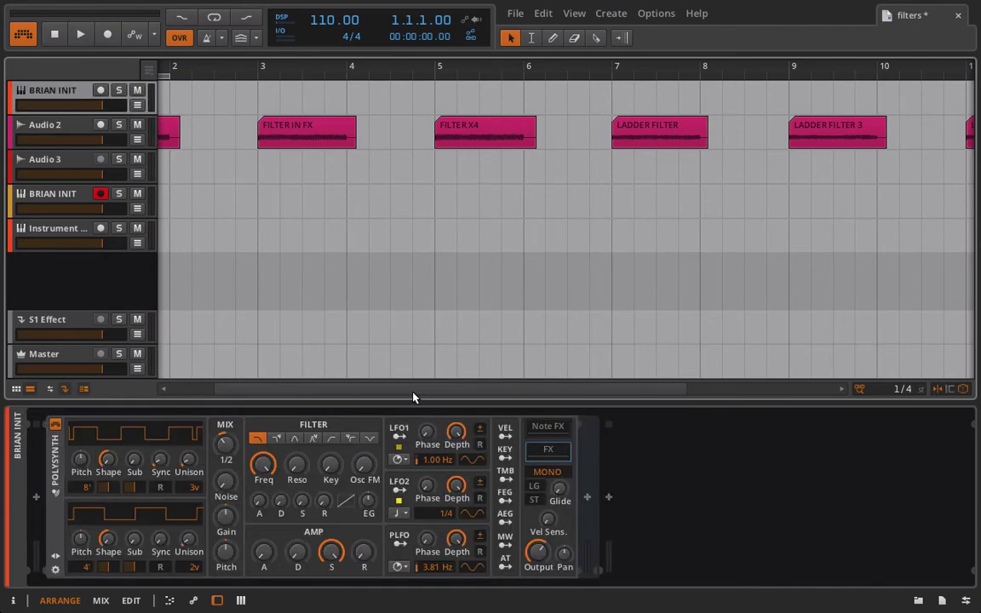
{"action": "scroll", "coordinate": [619, 161], "scroll_direction": "right", "scroll_amount": 6}
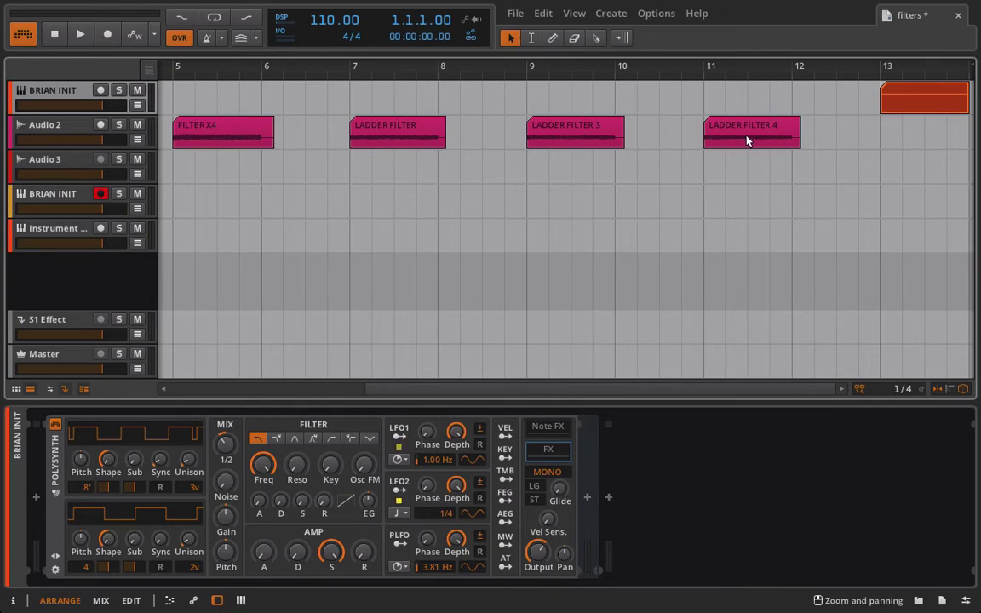
{"action": "left_click_drag", "start_coordinate": [378, 64], "coordinate": [380, 183]}
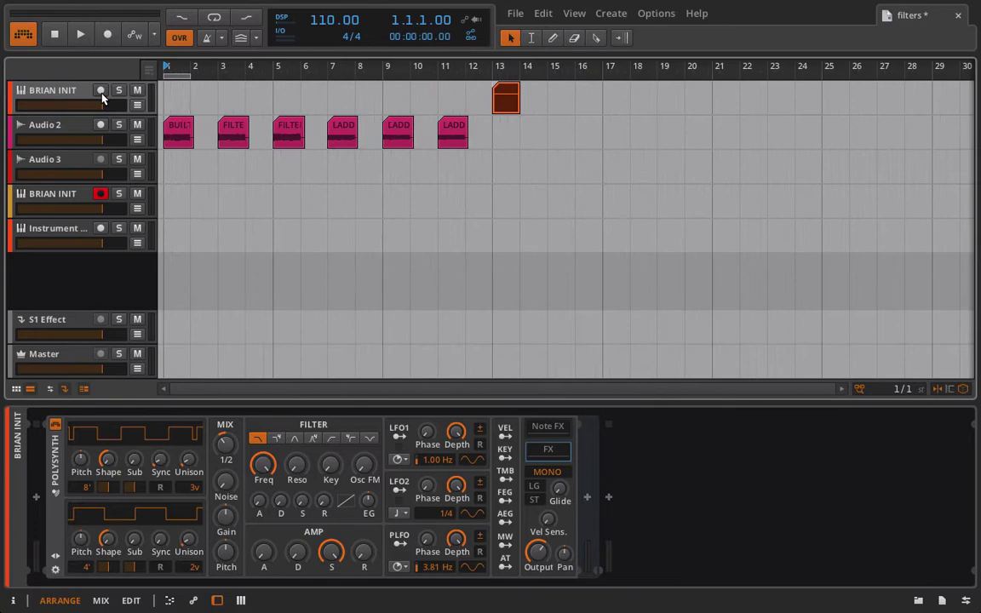
Solo the Audio 2 track and play its clips from the start with SPAN open beside them
{"action": "left_click", "coordinate": [62, 125]}
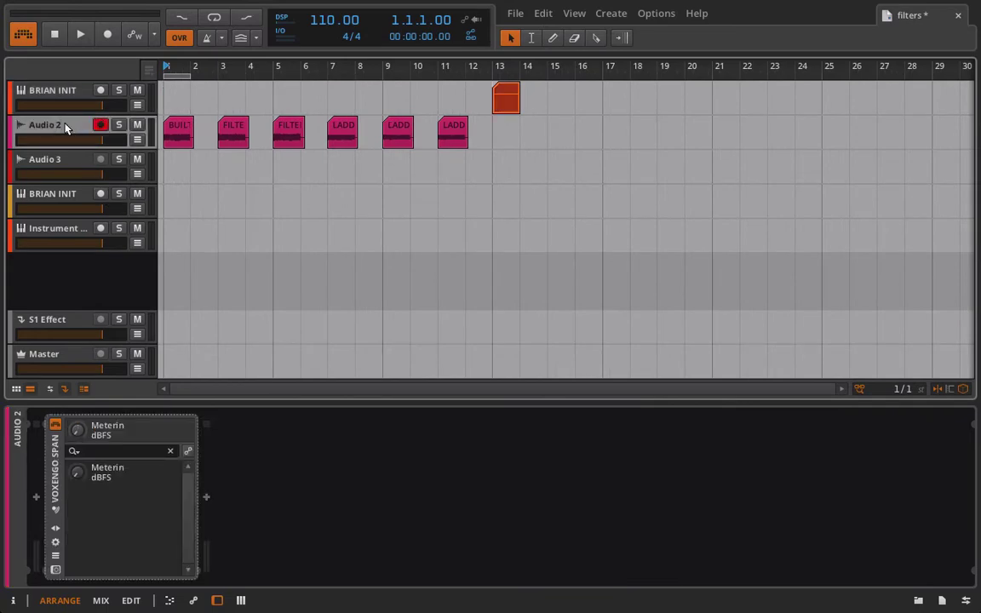
{"action": "left_click", "coordinate": [56, 571]}
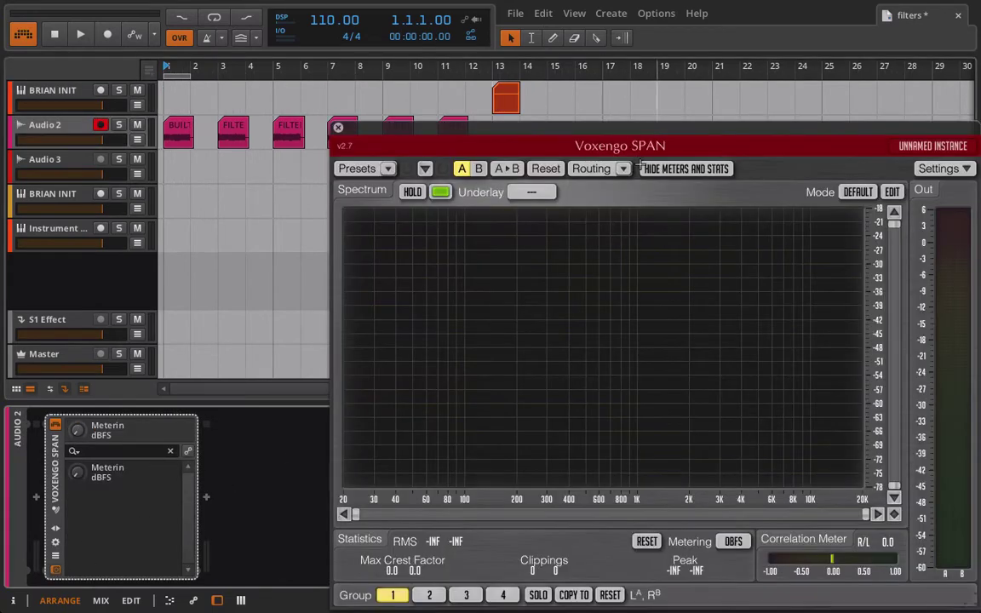
{"action": "right_click", "coordinate": [102, 117]}
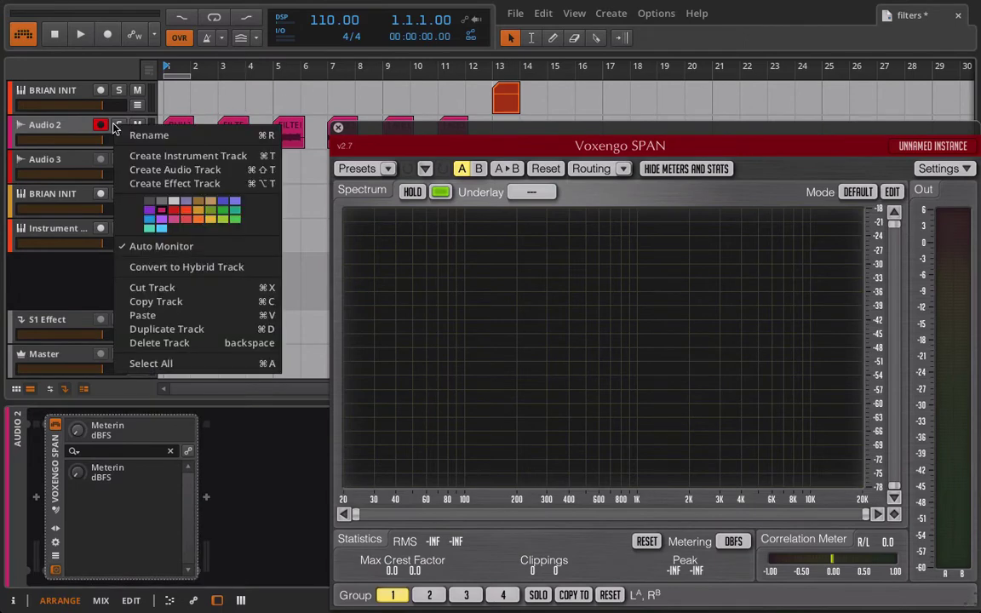
{"action": "left_click", "coordinate": [108, 132]}
{"action": "left_click", "coordinate": [119, 125]}
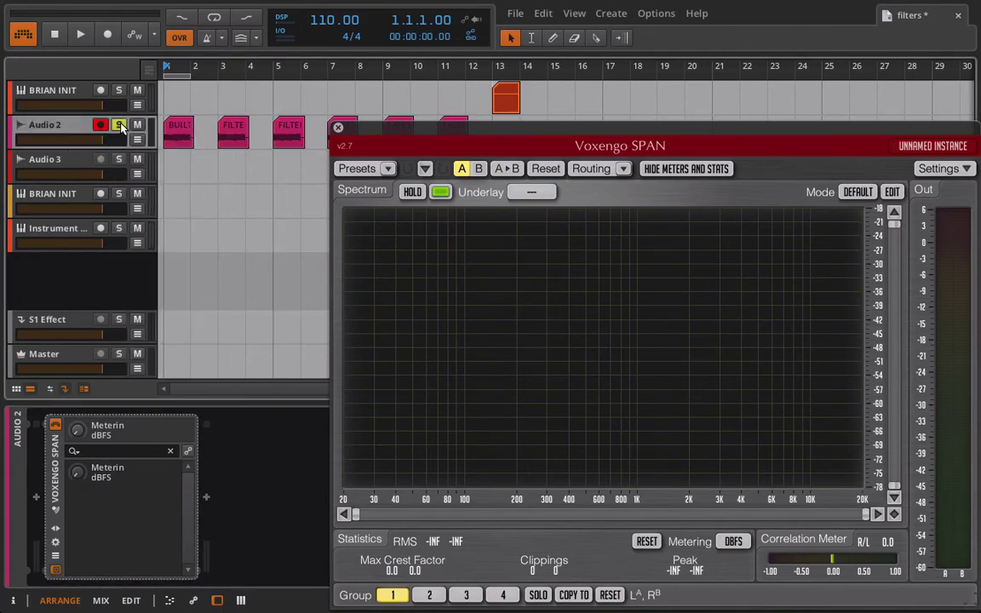
{"action": "left_click_drag", "start_coordinate": [403, 131], "coordinate": [418, 85]}
{"action": "key", "text": "space"}
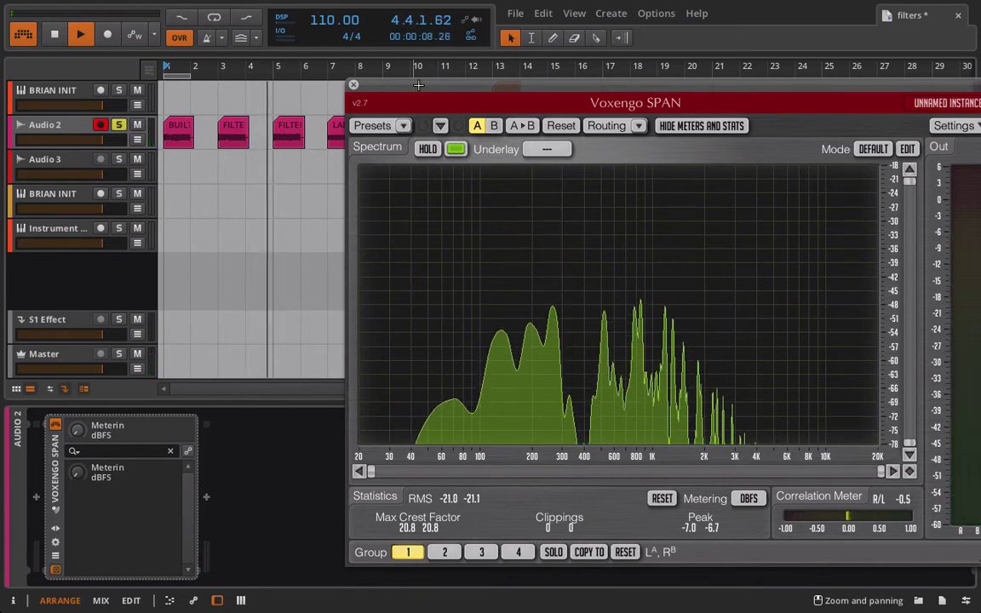
Delete the FILTER X4 clip and move the FILTER IN FX clip to bar 5 in its place
{"action": "left_click", "coordinate": [294, 135]}
{"action": "key", "text": "Delete"}
{"action": "key", "text": "space"}
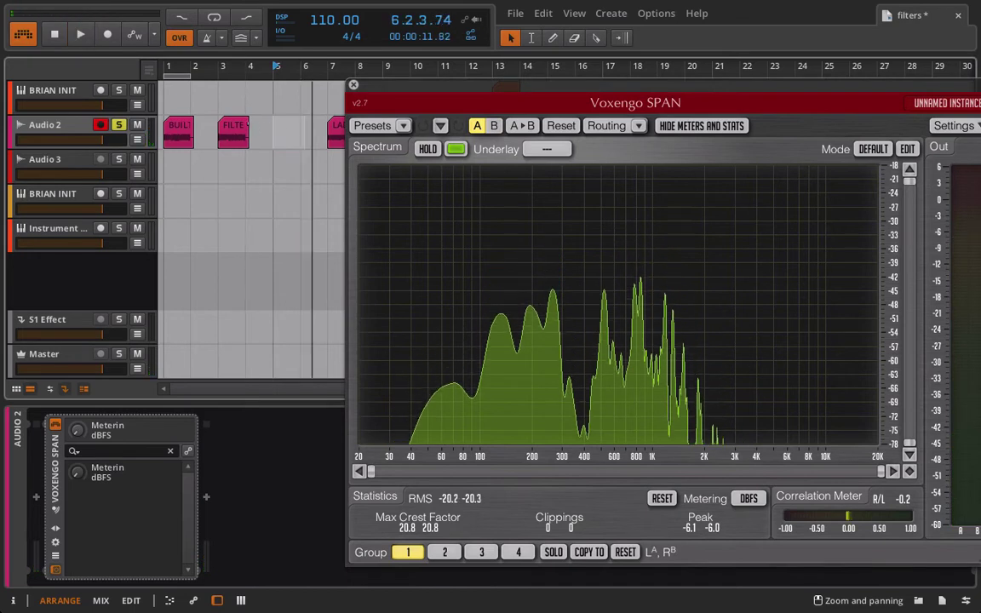
{"action": "left_click", "coordinate": [238, 138]}
{"action": "left_click_drag", "start_coordinate": [238, 138], "coordinate": [285, 129]}
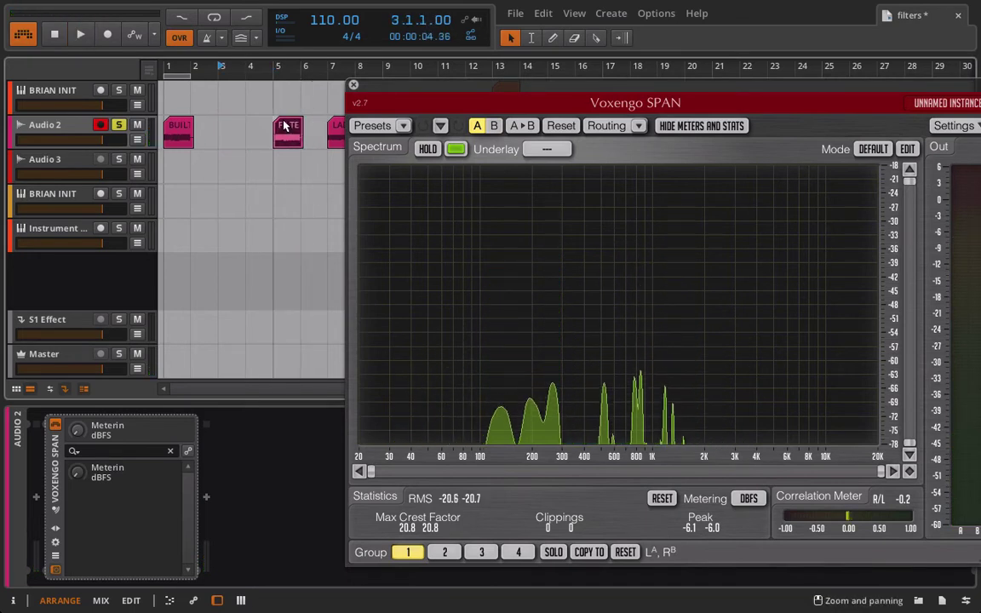
Play the Audio 2 track from bar 5 to compare the FILTER IN FX clip with the ladder filter clips
{"action": "scroll", "coordinate": [281, 130], "scroll_direction": "right", "scroll_amount": 2}
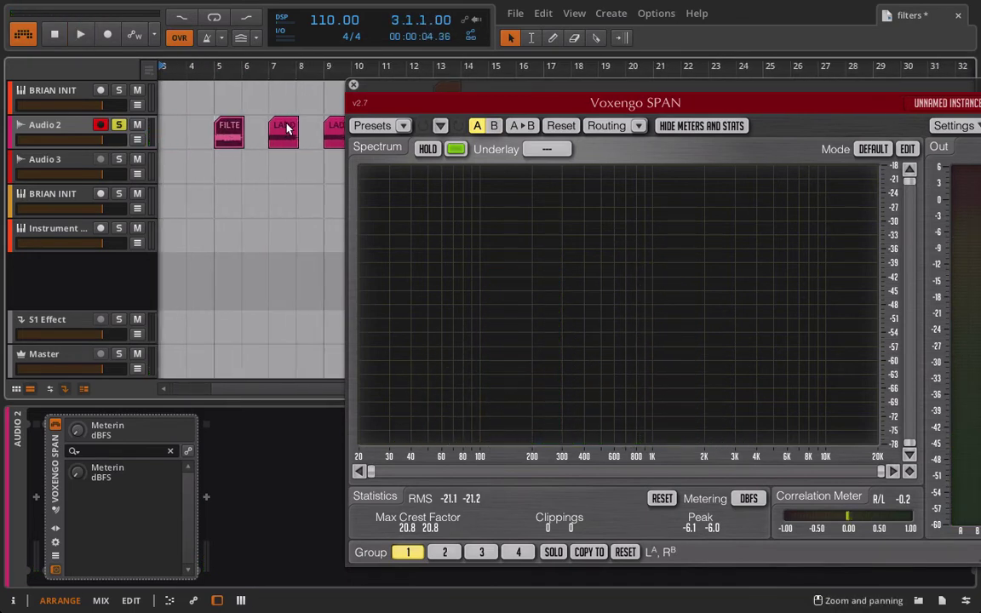
{"action": "left_click", "coordinate": [214, 67]}
{"action": "key", "text": "space"}
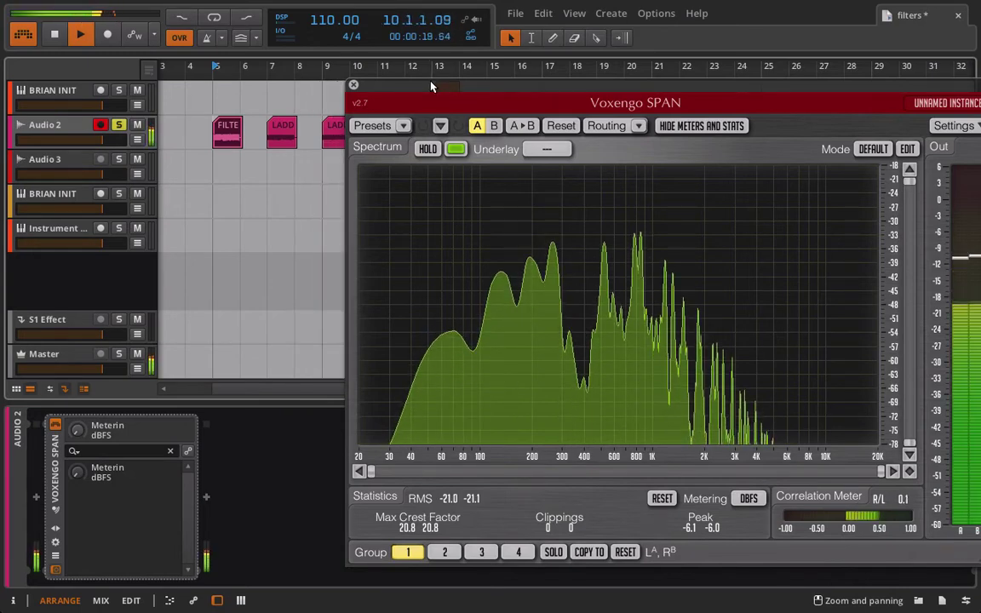
Move the SPAN window clear of the ladder clips and stop playback with the LADDER FILTER clip at bar 7 selected
{"action": "left_click_drag", "start_coordinate": [431, 83], "coordinate": [543, 50]}
{"action": "left_click", "coordinate": [285, 136]}
{"action": "key", "text": "space"}
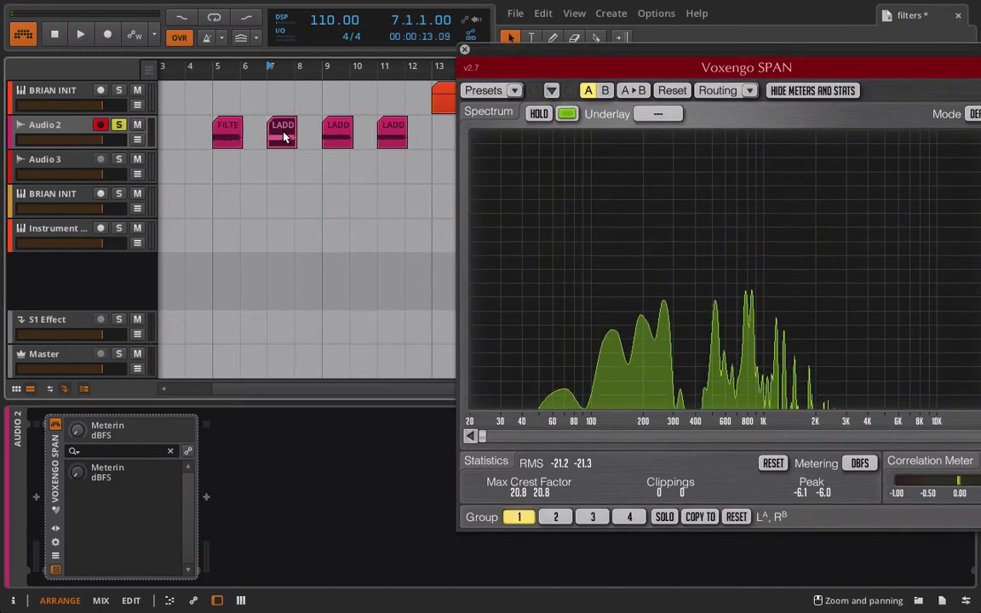
Delete the LADDER FILTER clip at bar 7 and move the FILTER IN FX clip into bar 7 in its place
{"action": "key", "text": "Delete"}
{"action": "mouse_move", "coordinate": [236, 134]}
{"action": "left_mouse_down"}
{"action": "mouse_move", "coordinate": [311, 136]}
{"action": "mouse_move", "coordinate": [302, 132]}
{"action": "left_mouse_up"}
{"action": "left_click_drag", "start_coordinate": [276, 65], "coordinate": [286, 64]}
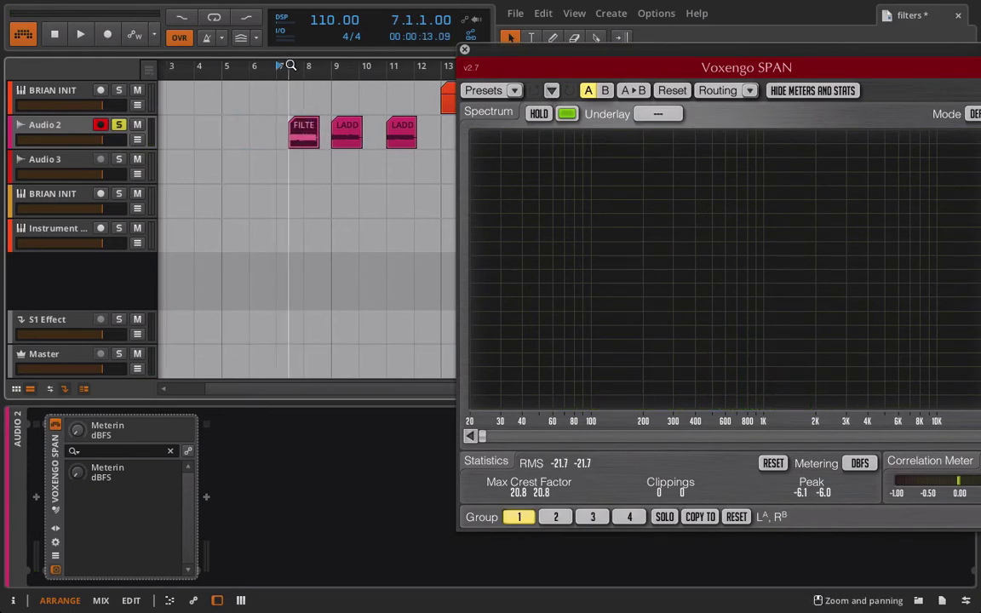
Play the Audio 2 clips from bar 7 to compare their spectra, and close the SPAN window
{"action": "key", "text": "space"}
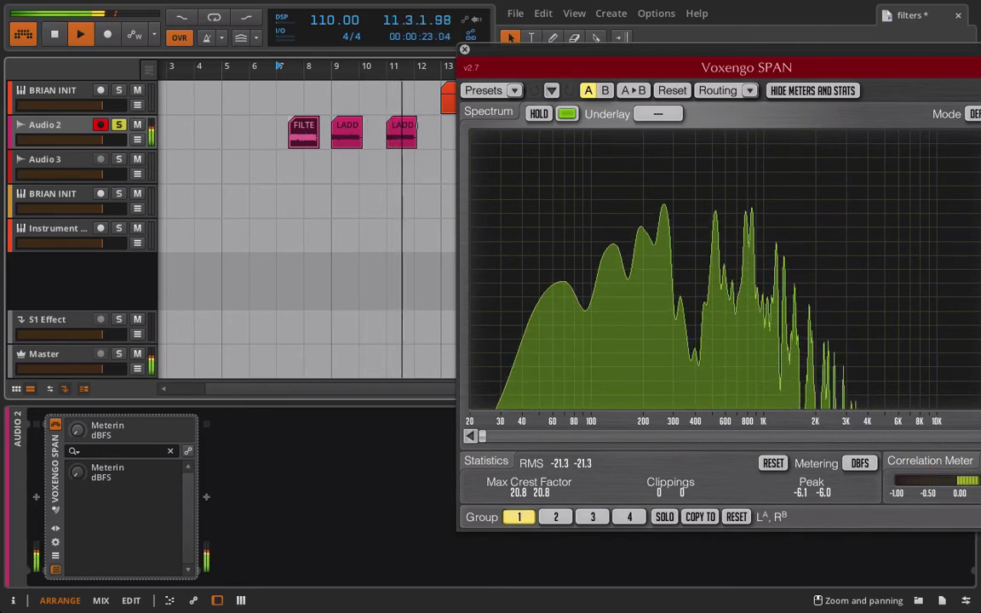
{"action": "key", "text": "space"}
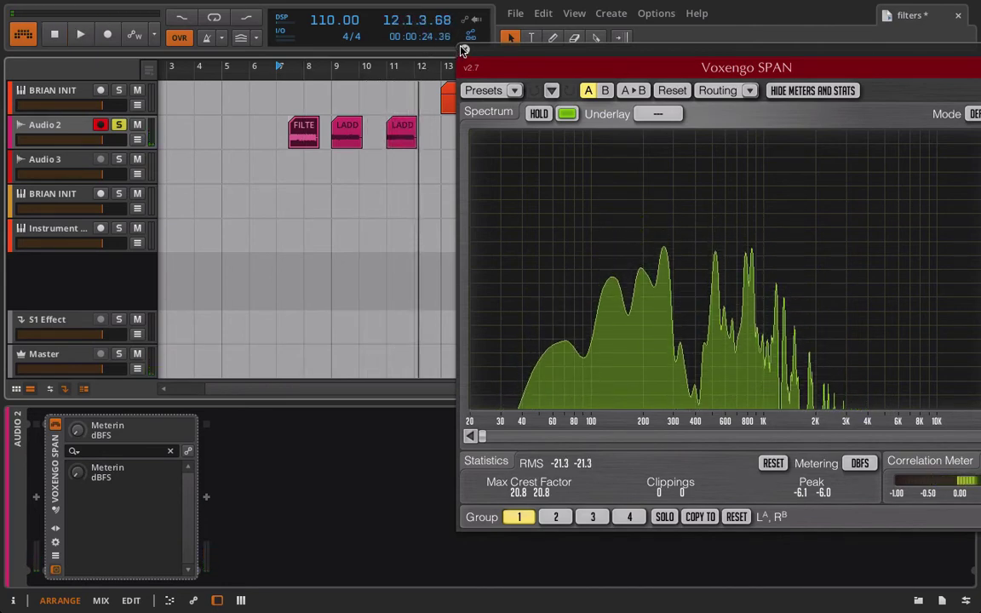
{"action": "left_click", "coordinate": [465, 49]}
Show the devices of the BRIAN INIT track below Audio 3 and activate its Ladder device
{"action": "left_click", "coordinate": [47, 123]}
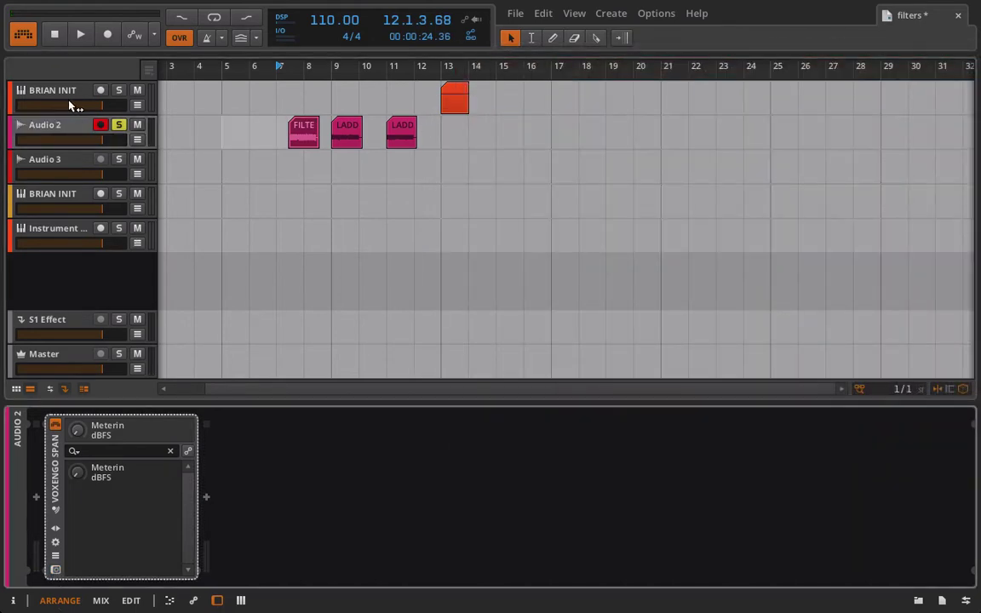
{"action": "left_click", "coordinate": [33, 201]}
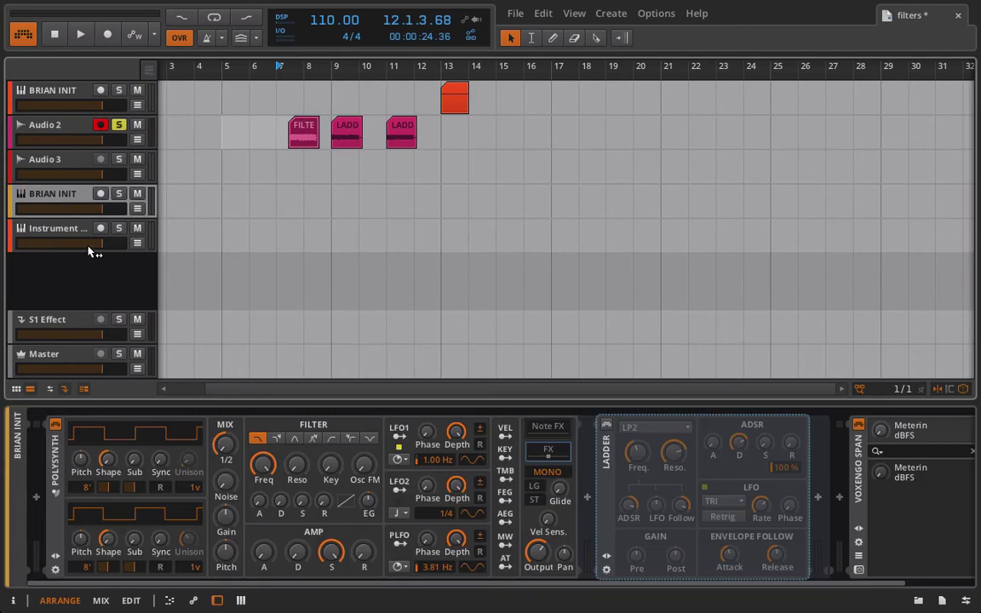
{"action": "left_click", "coordinate": [607, 425]}
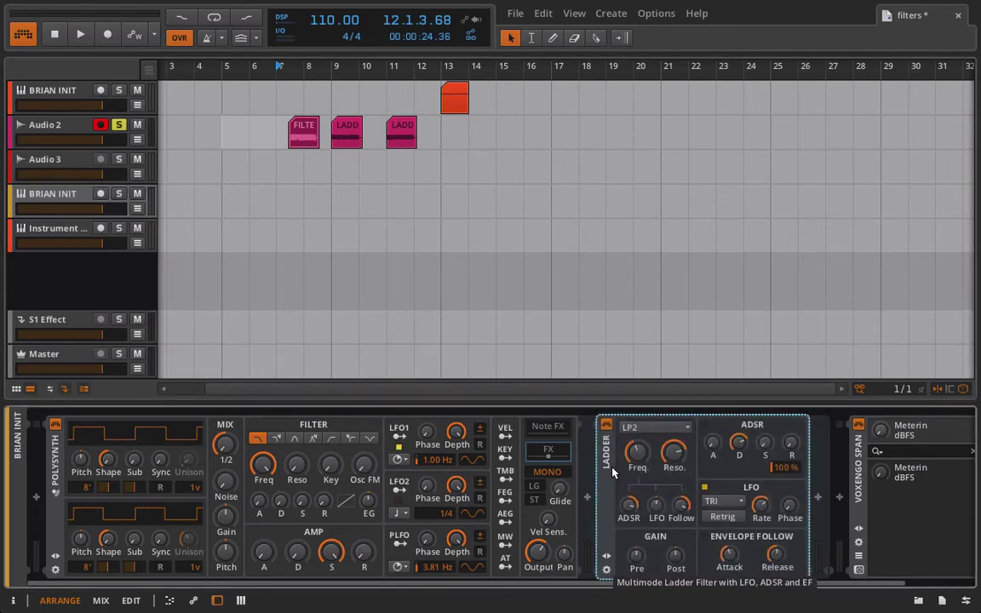
{"action": "left_click", "coordinate": [503, 457]}
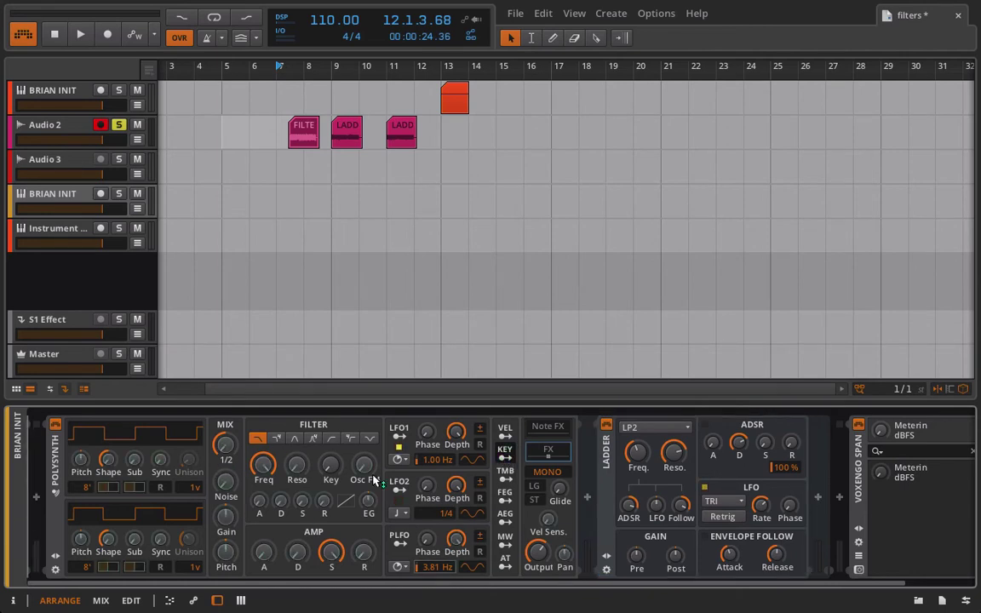
{"action": "left_click", "coordinate": [511, 454]}
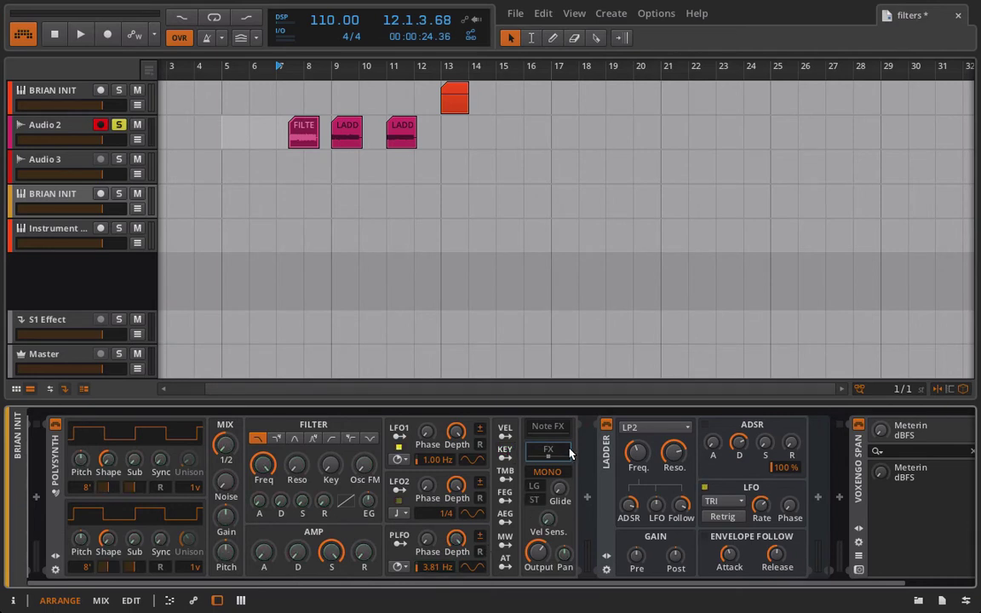
{"action": "left_click", "coordinate": [511, 433]}
{"action": "left_click", "coordinate": [403, 430]}
{"action": "left_click", "coordinate": [610, 464]}
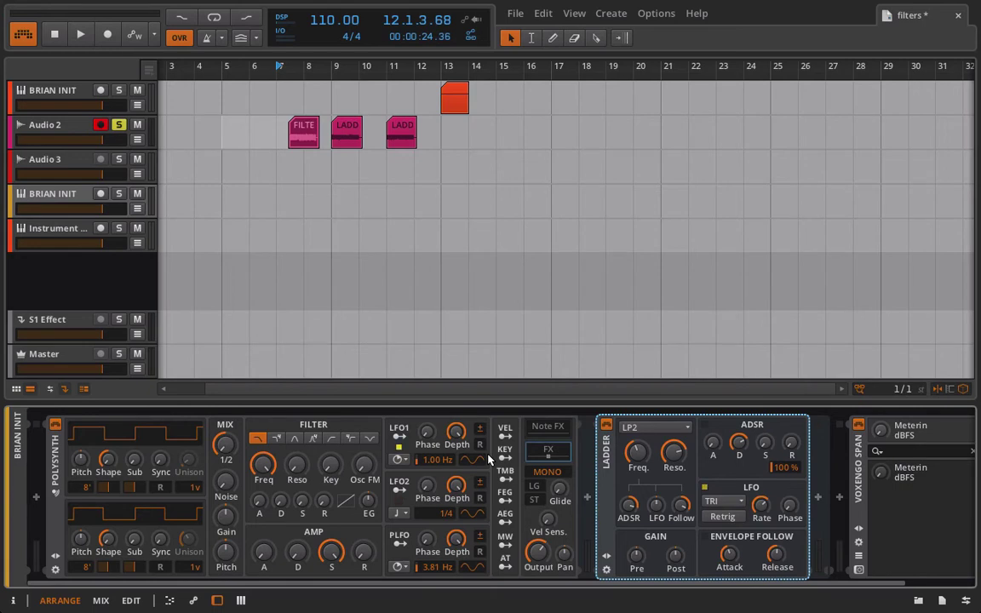
{"action": "mouse_move", "coordinate": [362, 465]}
{"action": "left_mouse_down"}
{"action": "mouse_move", "coordinate": [362, 450]}
{"action": "mouse_move", "coordinate": [368, 463]}
{"action": "left_mouse_up"}
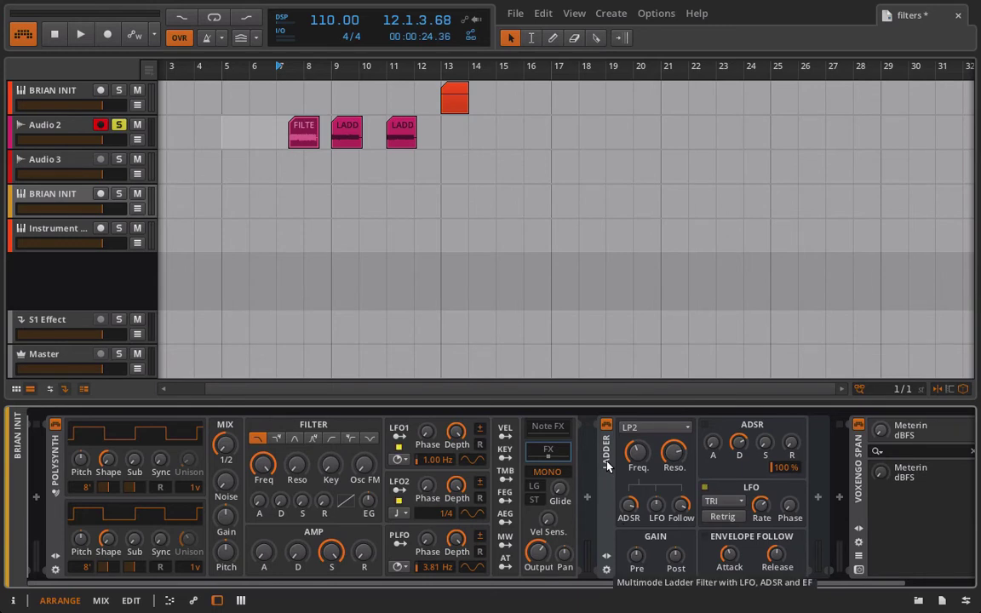
Delete the Ladder device from the Polysynth's FX chain on the BRIAN INIT track below Audio 3
{"action": "left_click", "coordinate": [39, 236]}
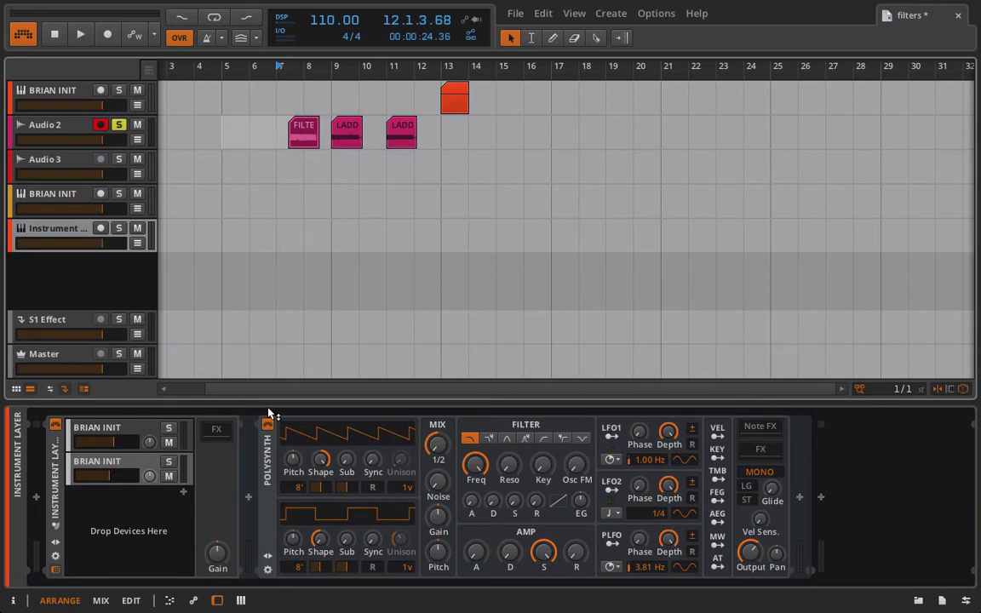
{"action": "right_click", "coordinate": [73, 196]}
{"action": "left_click", "coordinate": [320, 537]}
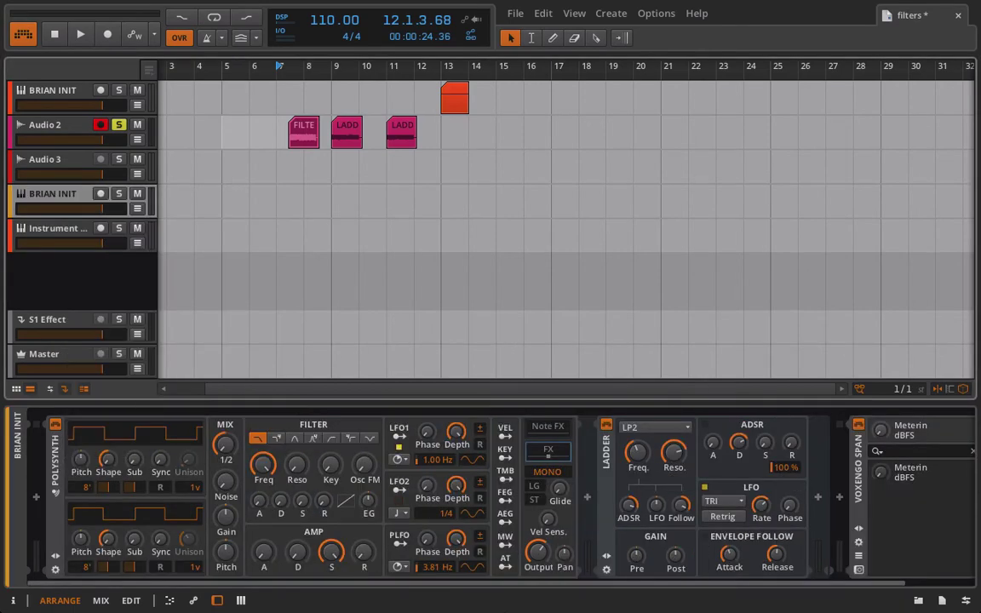
{"action": "left_click", "coordinate": [606, 452]}
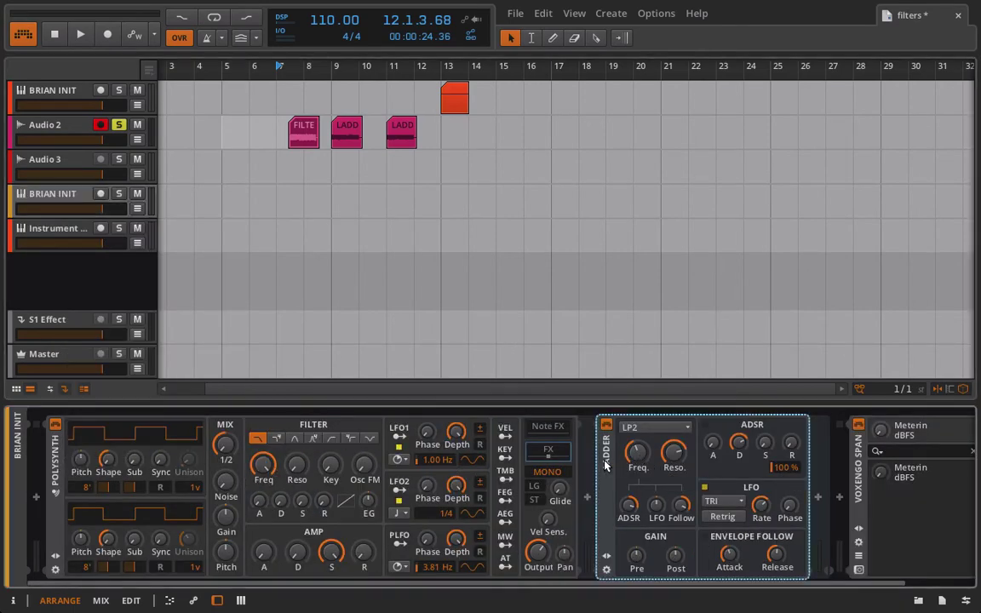
{"action": "key", "text": "Delete"}
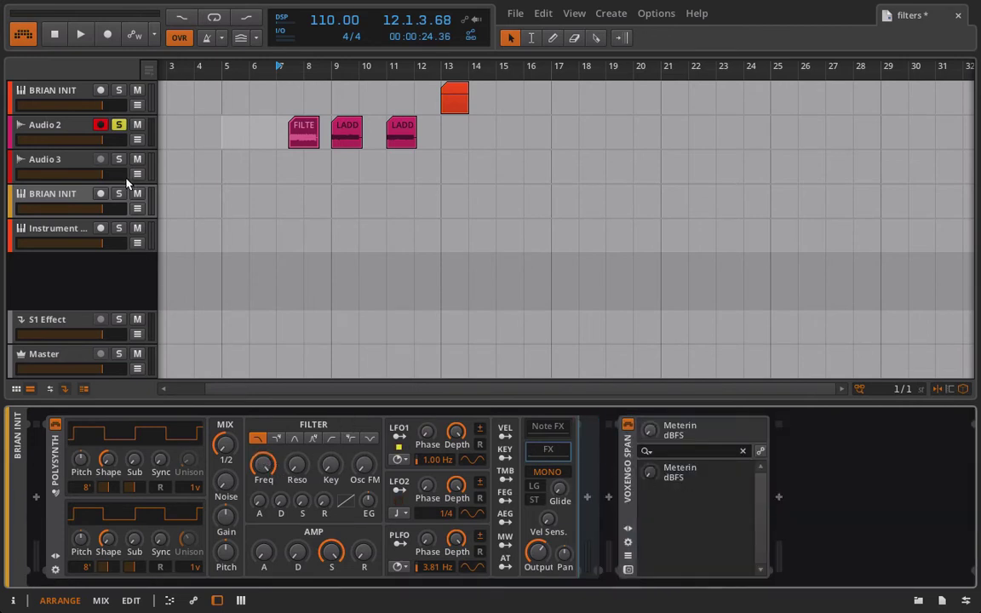
Record-arm and solo the lower BRIAN INIT track, and disarm and unsolo Audio 2
{"action": "left_click", "coordinate": [99, 193]}
{"action": "left_click", "coordinate": [101, 126]}
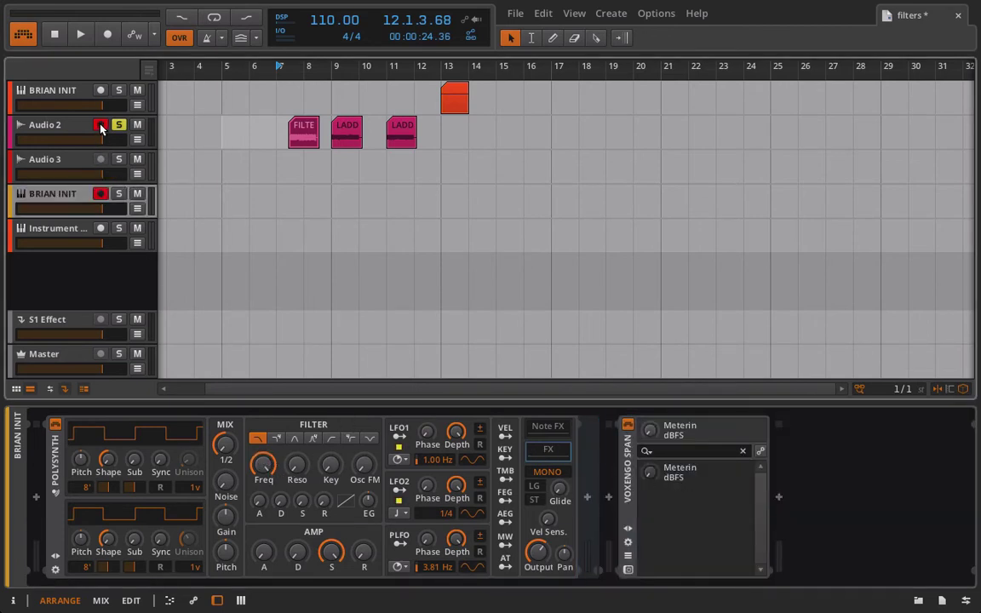
{"action": "left_click", "coordinate": [119, 194]}
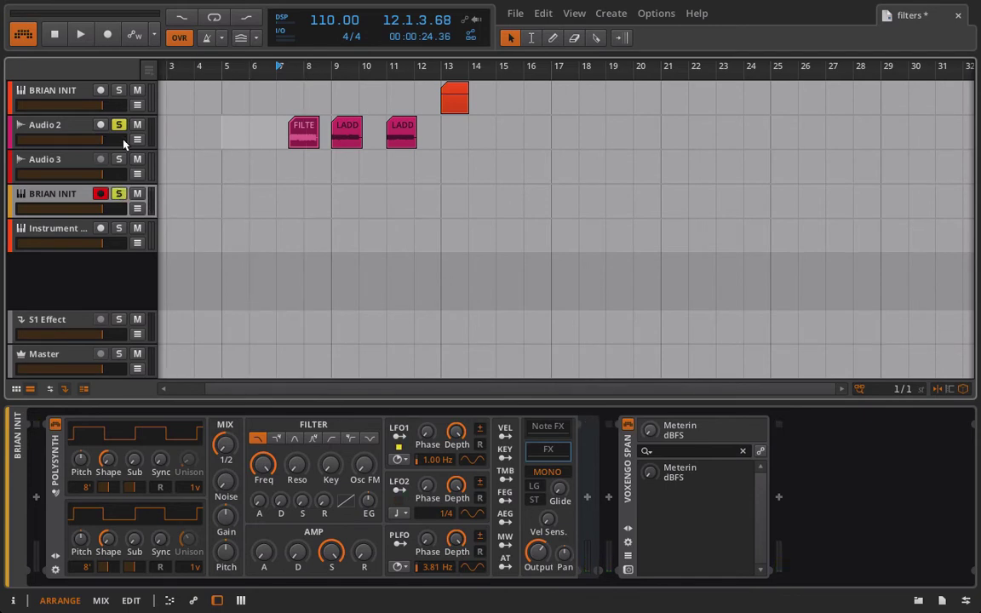
{"action": "left_click", "coordinate": [115, 134]}
{"action": "left_click", "coordinate": [121, 124]}
{"action": "left_click", "coordinate": [77, 191]}
Lower the Polysynth's filter frequency to 339 Hz
{"action": "left_click_drag", "start_coordinate": [263, 465], "coordinate": [263, 504]}
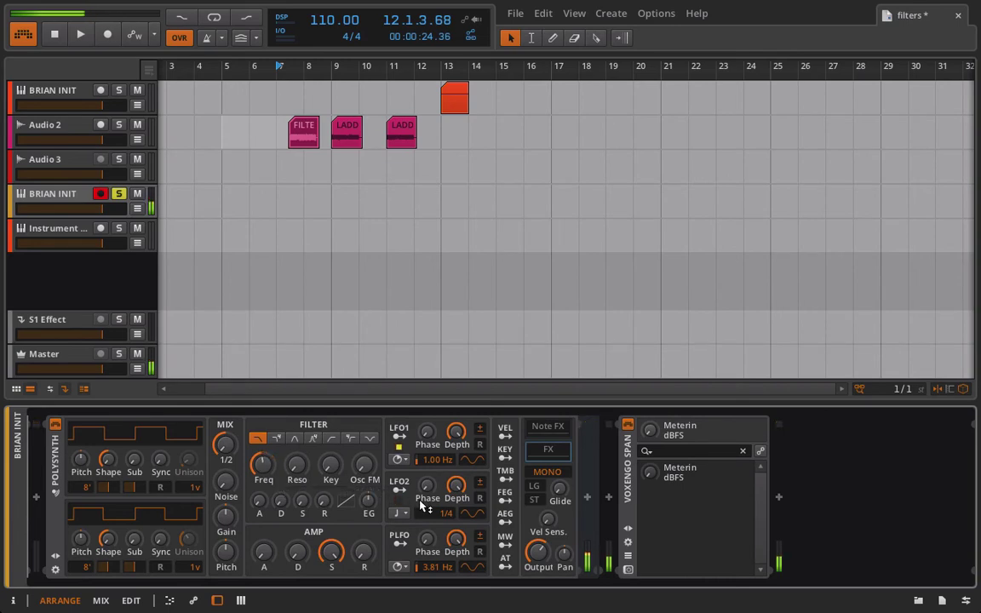
{"action": "left_click", "coordinate": [548, 451]}
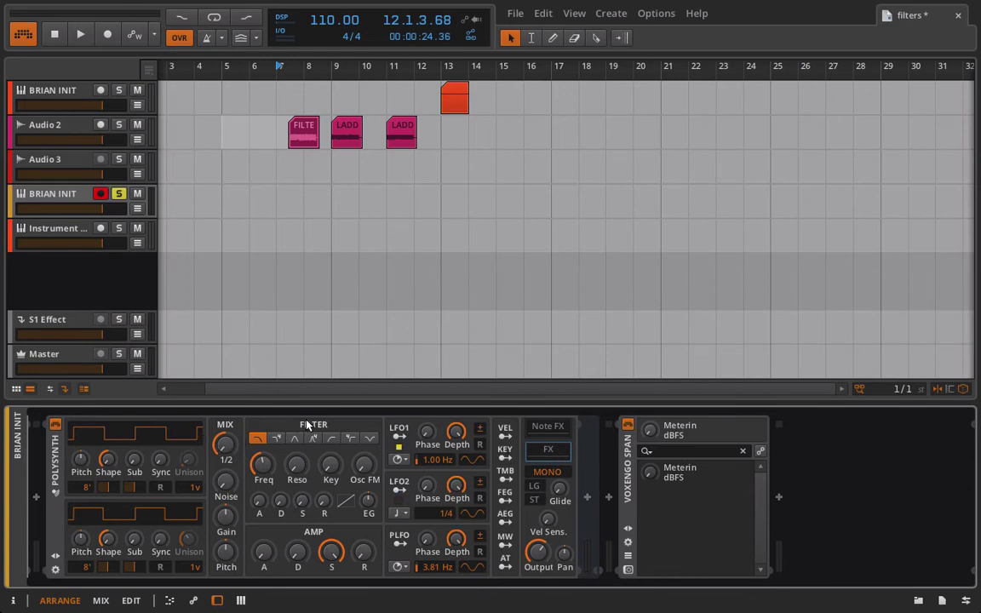
{"action": "left_click", "coordinate": [263, 463]}
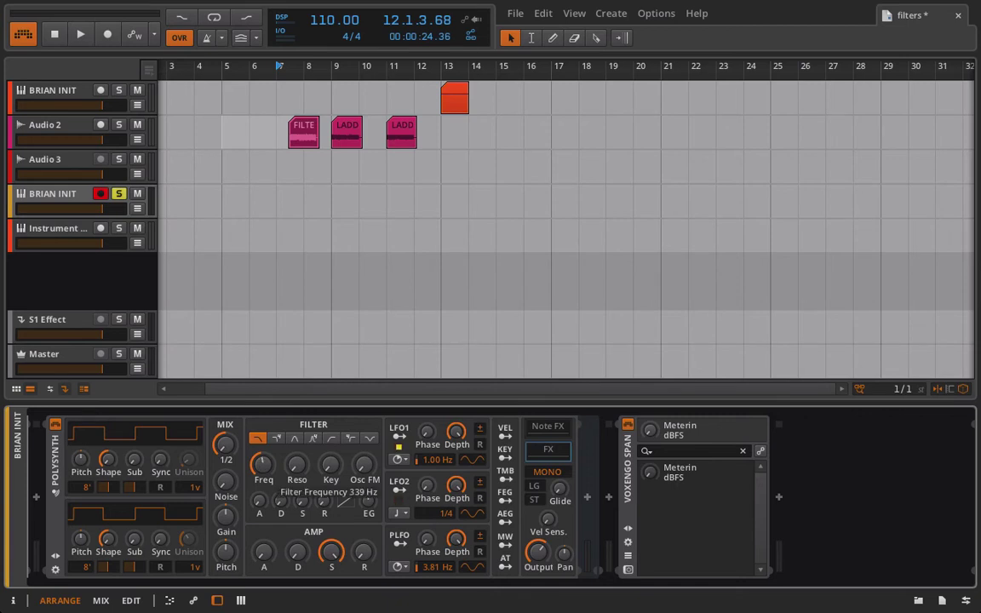
Insert a Distortion device in the Polysynth's FX chain and adjust its drive, symmetry, post cuts and mix
{"action": "left_click", "coordinate": [588, 498]}
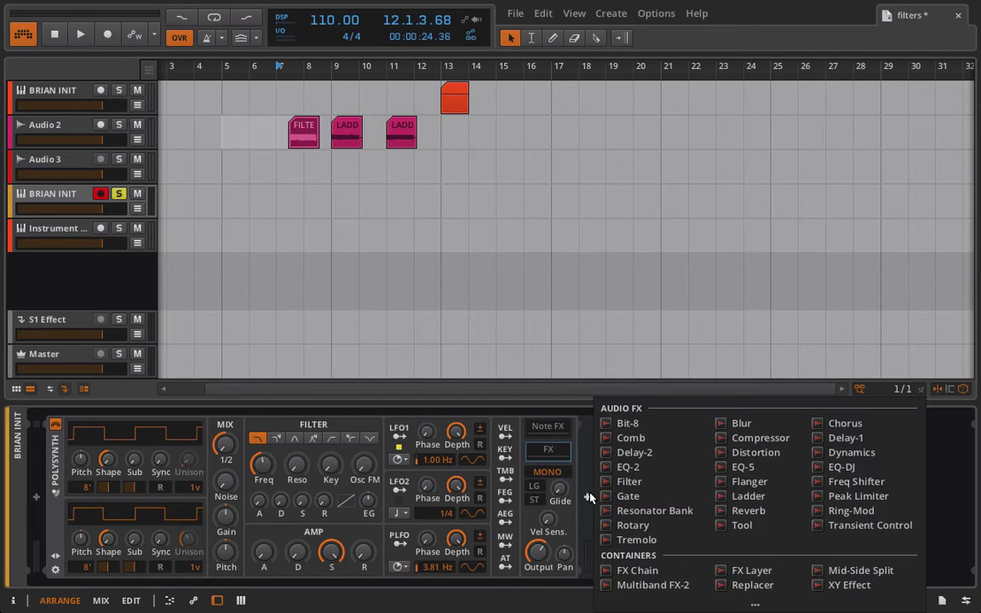
{"action": "left_click", "coordinate": [737, 450]}
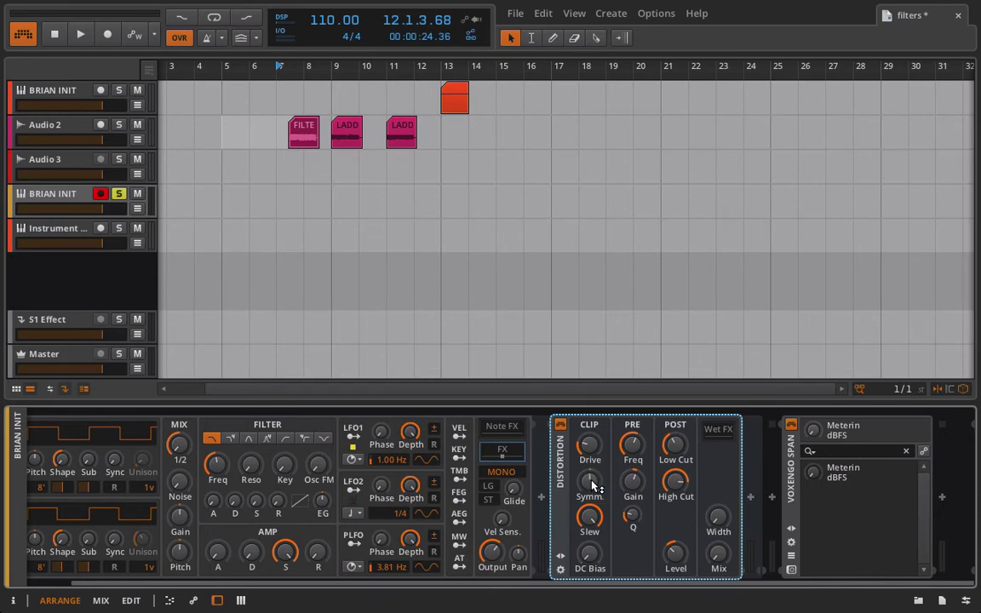
{"action": "left_click_drag", "start_coordinate": [593, 494], "coordinate": [594, 481]}
{"action": "double_click", "coordinate": [679, 483]}
{"action": "left_click_drag", "start_coordinate": [677, 450], "coordinate": [677, 520]}
{"action": "mouse_move", "coordinate": [718, 549]}
{"action": "left_mouse_down"}
{"action": "mouse_move", "coordinate": [717, 588]}
{"action": "mouse_move", "coordinate": [717, 550]}
{"action": "left_mouse_up"}
{"action": "left_click_drag", "start_coordinate": [587, 448], "coordinate": [587, 444]}
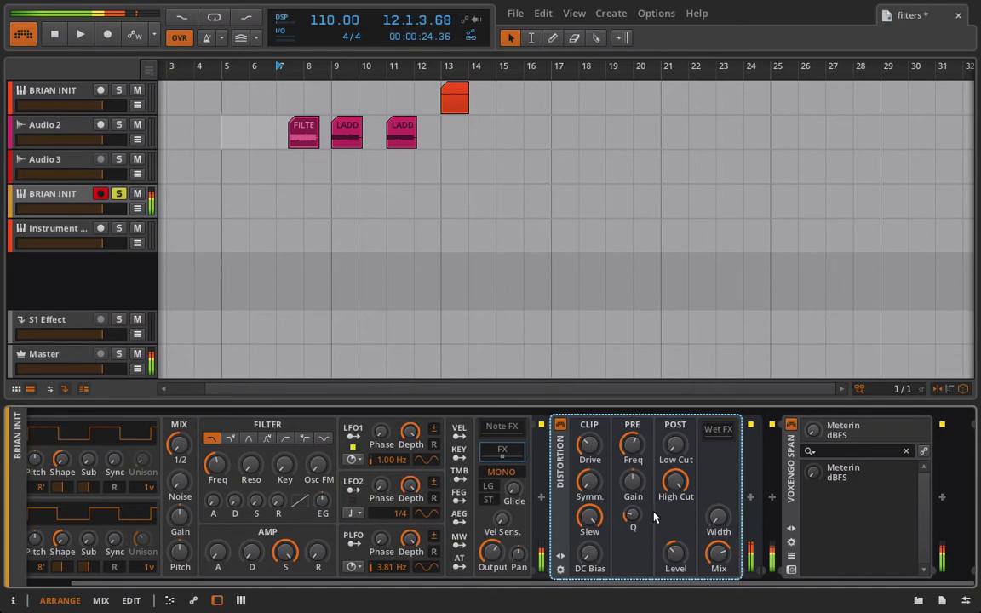
Examine the distorted Polysynth's spectrum in SPAN, moving its window clear of the devices, and close it
{"action": "left_click", "coordinate": [791, 570]}
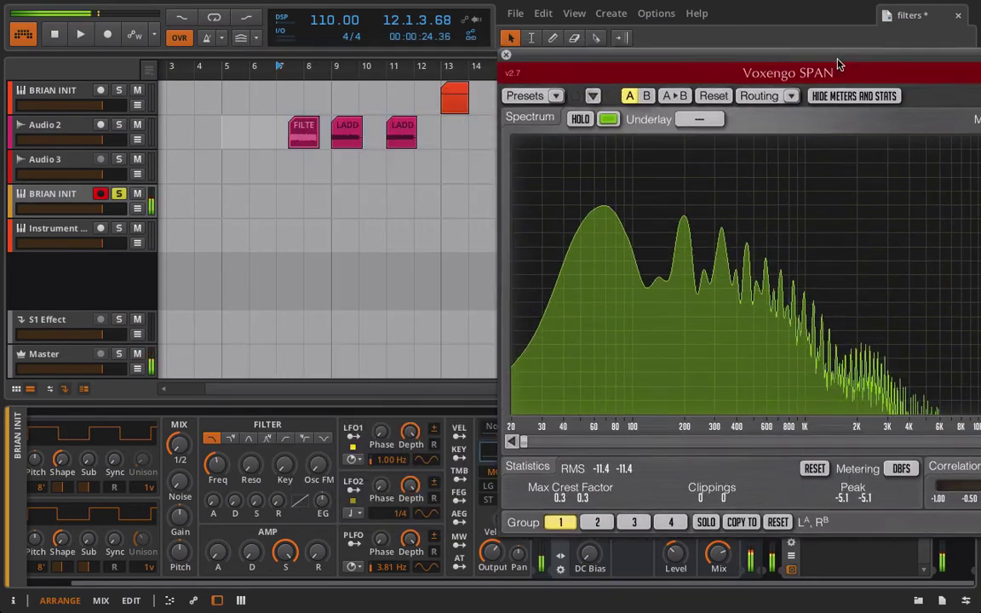
{"action": "left_click_drag", "start_coordinate": [839, 64], "coordinate": [958, 33]}
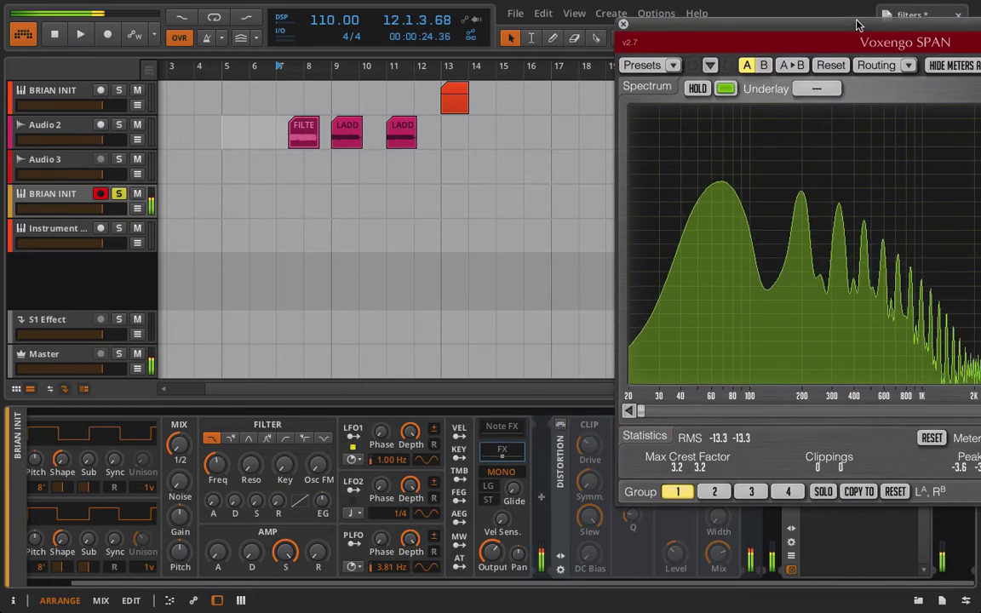
{"action": "left_click_drag", "start_coordinate": [859, 25], "coordinate": [685, 29]}
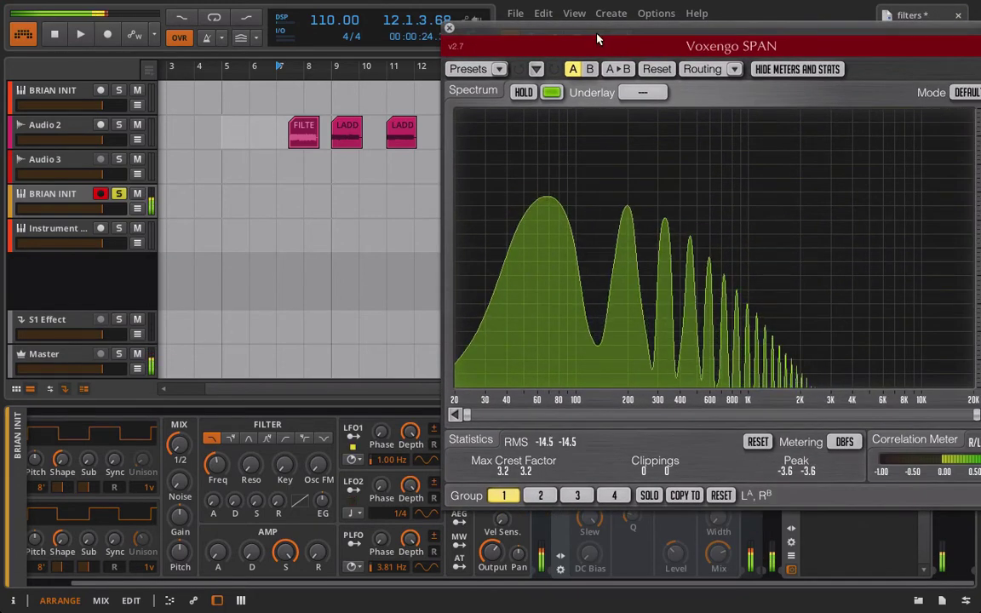
{"action": "left_click_drag", "start_coordinate": [537, 29], "coordinate": [655, 25]}
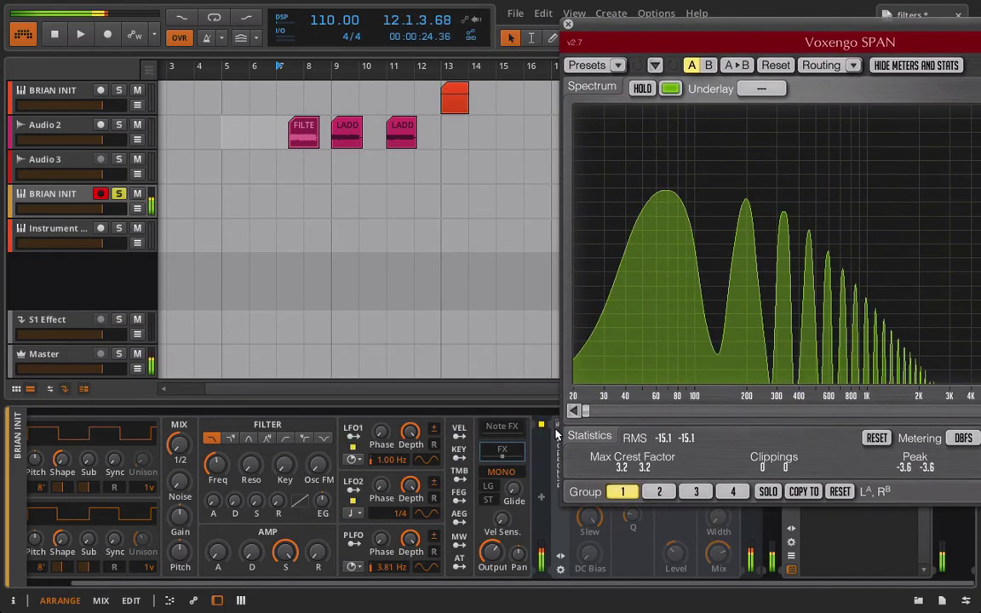
{"action": "left_click", "coordinate": [568, 24]}
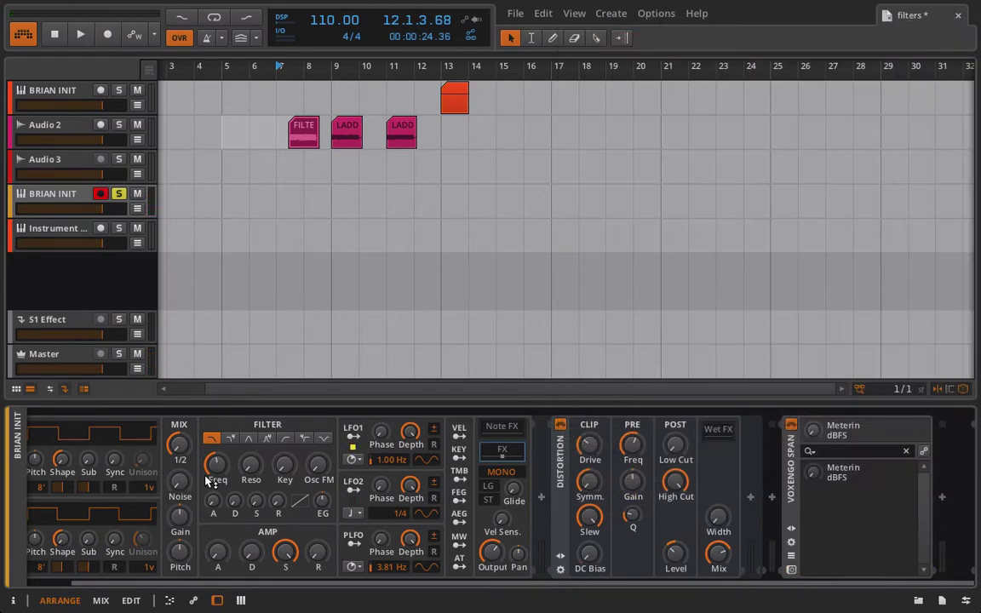
Insert a Filter device after the Distortion, adjust its cutoff and compare the sound with the filter bypassed
{"action": "left_click", "coordinate": [750, 496]}
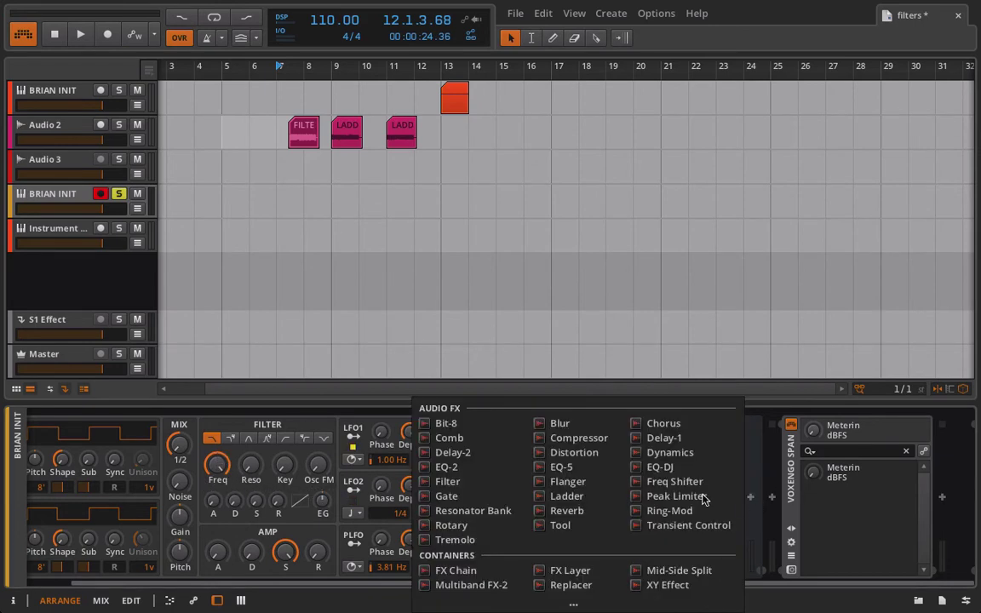
{"action": "left_click", "coordinate": [480, 491]}
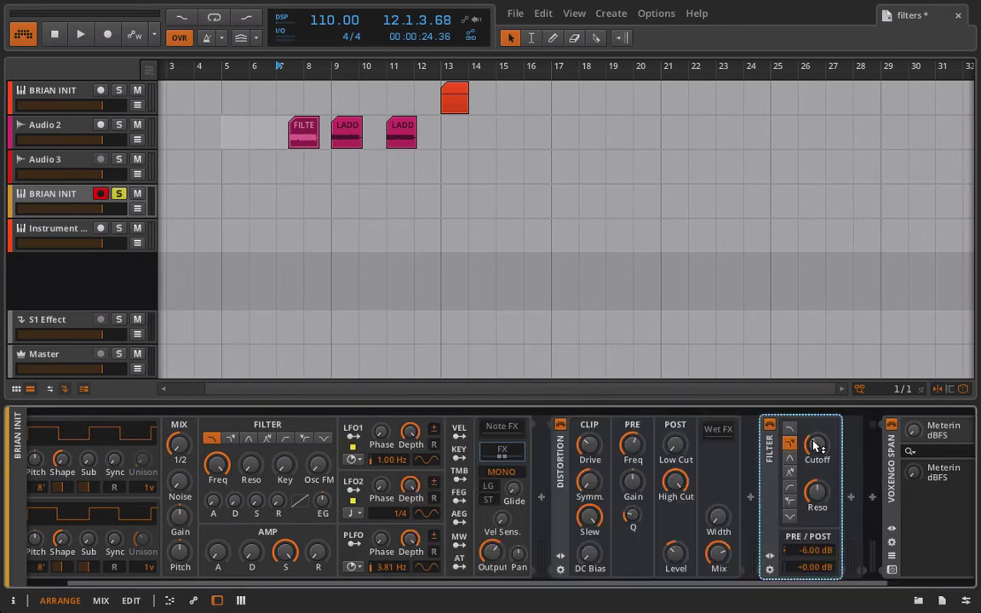
{"action": "left_click_drag", "start_coordinate": [814, 441], "coordinate": [814, 442]}
{"action": "left_click", "coordinate": [770, 426]}
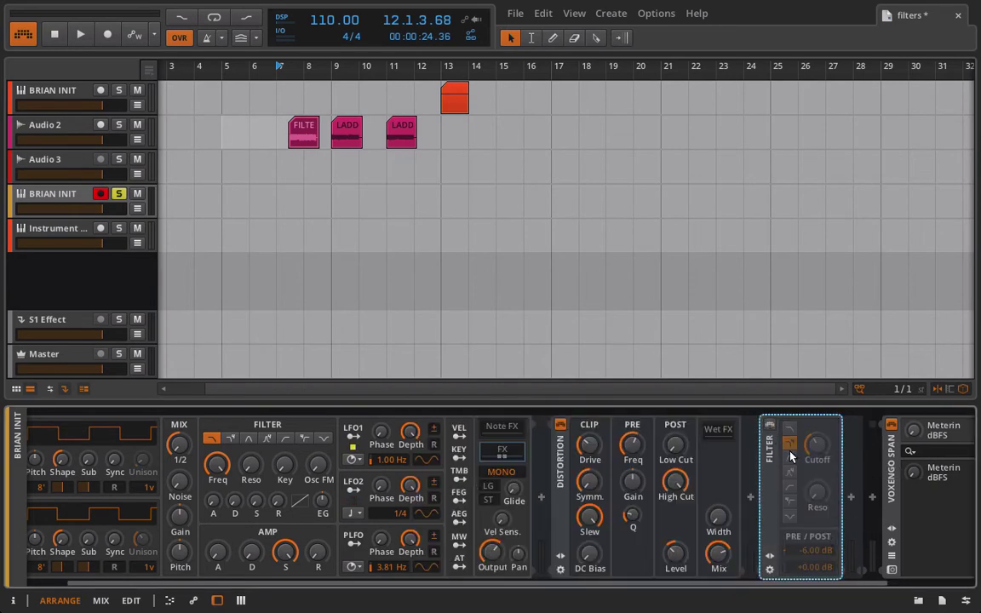
{"action": "left_click", "coordinate": [770, 426]}
Examine the spectrum of the distorted and filtered sound in SPAN and close its window
{"action": "left_click", "coordinate": [892, 570]}
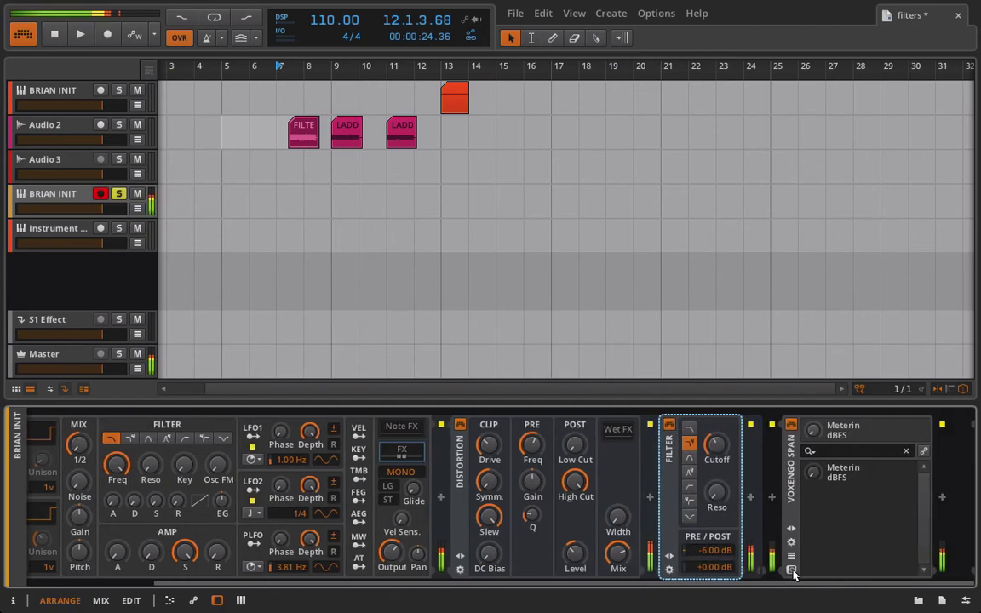
{"action": "left_click", "coordinate": [789, 570]}
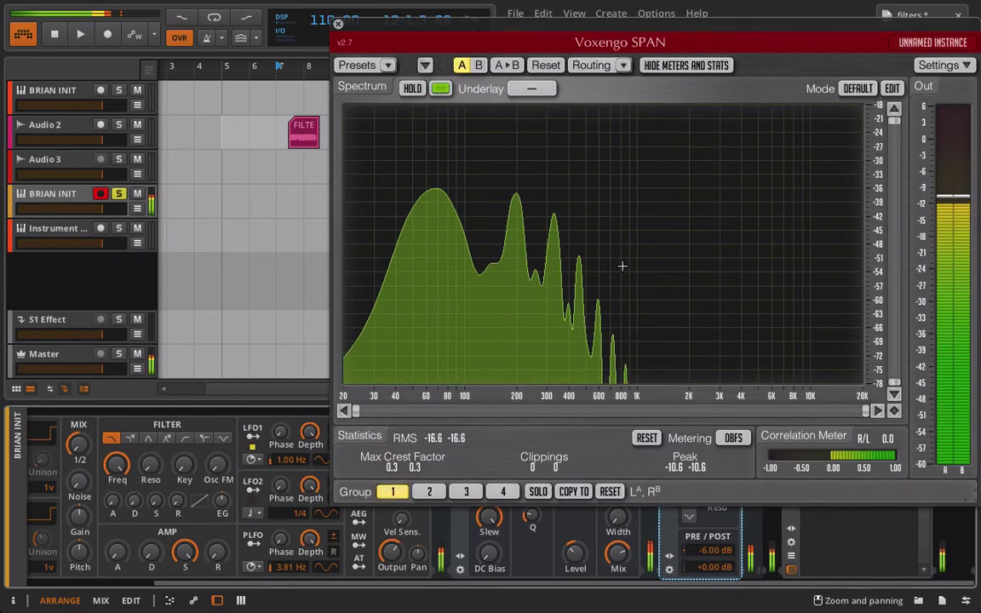
{"action": "left_click", "coordinate": [338, 24]}
Try the Filter device ahead of the Distortion while adjusting the drive, and move it back behind the Distortion
{"action": "left_click_drag", "start_coordinate": [668, 452], "coordinate": [477, 456]}
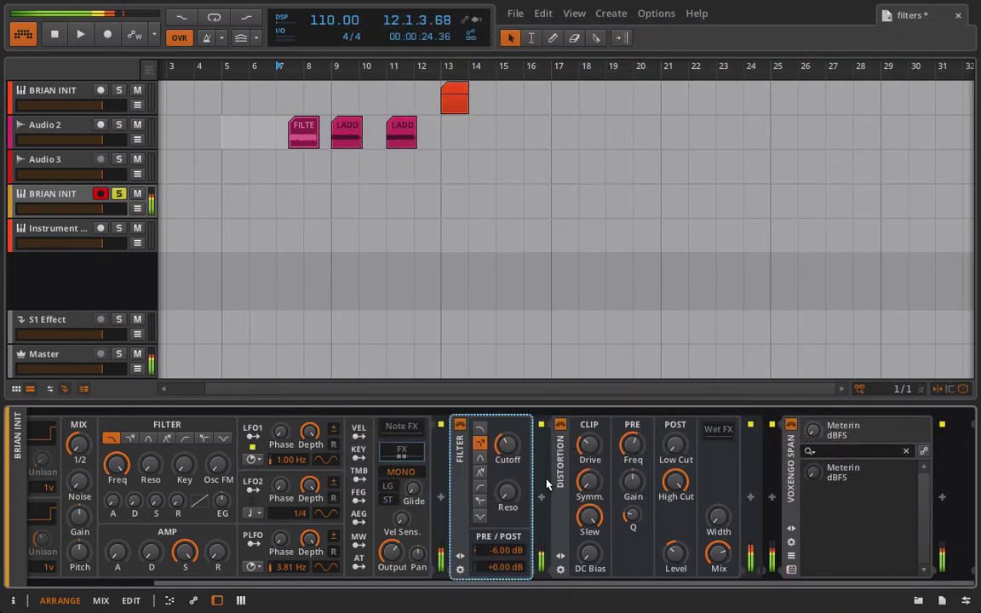
{"action": "left_click_drag", "start_coordinate": [589, 445], "coordinate": [590, 450]}
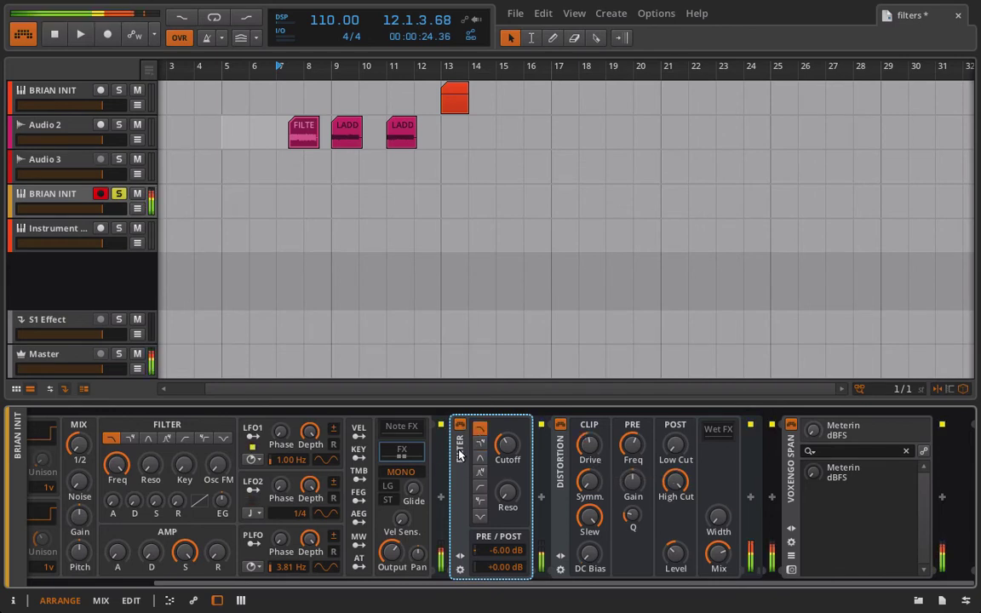
{"action": "left_click_drag", "start_coordinate": [458, 455], "coordinate": [737, 470]}
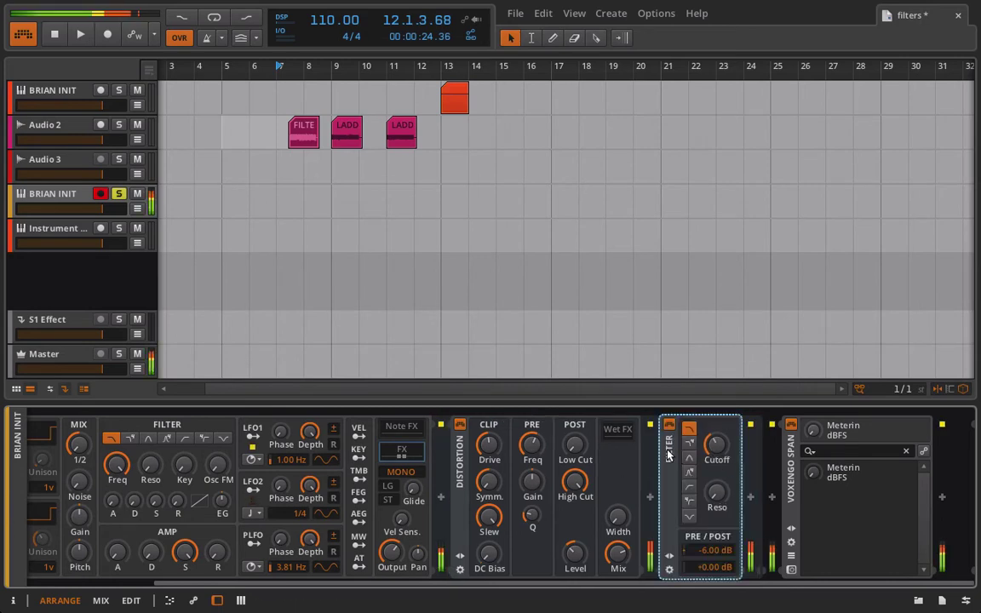
Undo the Filter device's last move to hear it ahead of the Distortion, and place it back after the Distortion
{"action": "key", "text": "ctrl+z"}
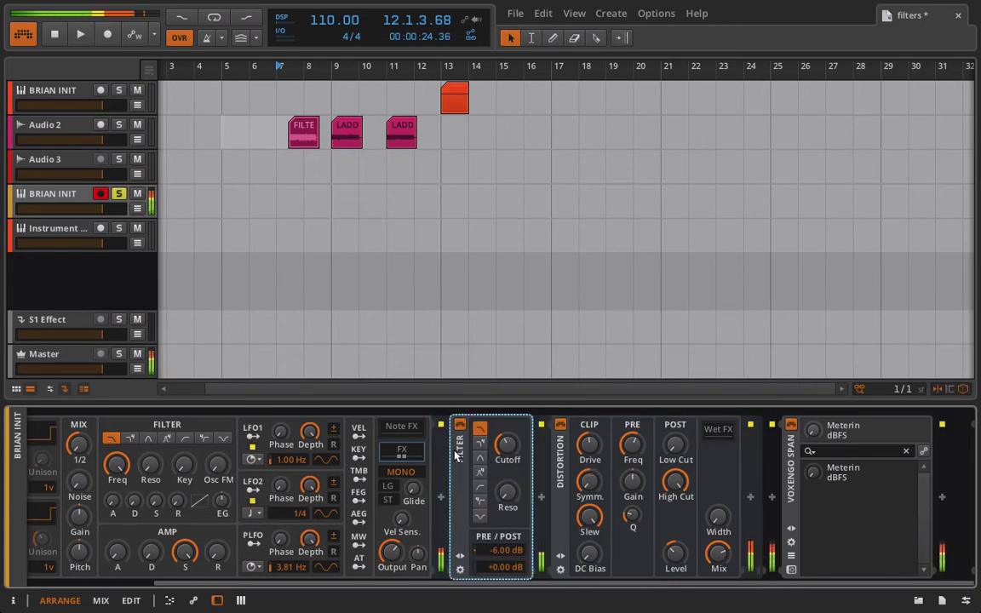
{"action": "left_click_drag", "start_coordinate": [456, 453], "coordinate": [689, 473]}
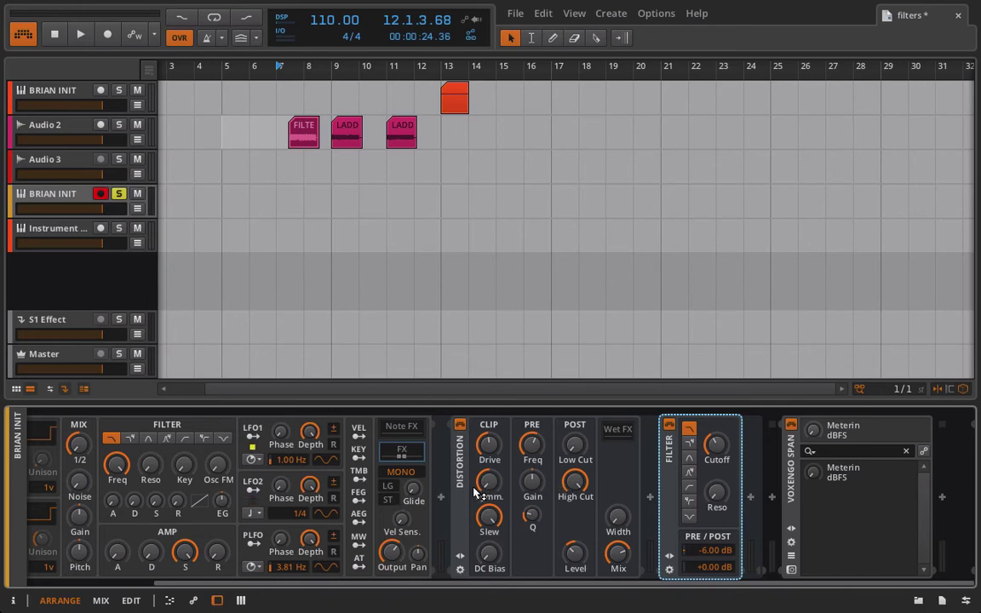
{"action": "scroll", "coordinate": [474, 489], "scroll_direction": "left", "scroll_amount": 3}
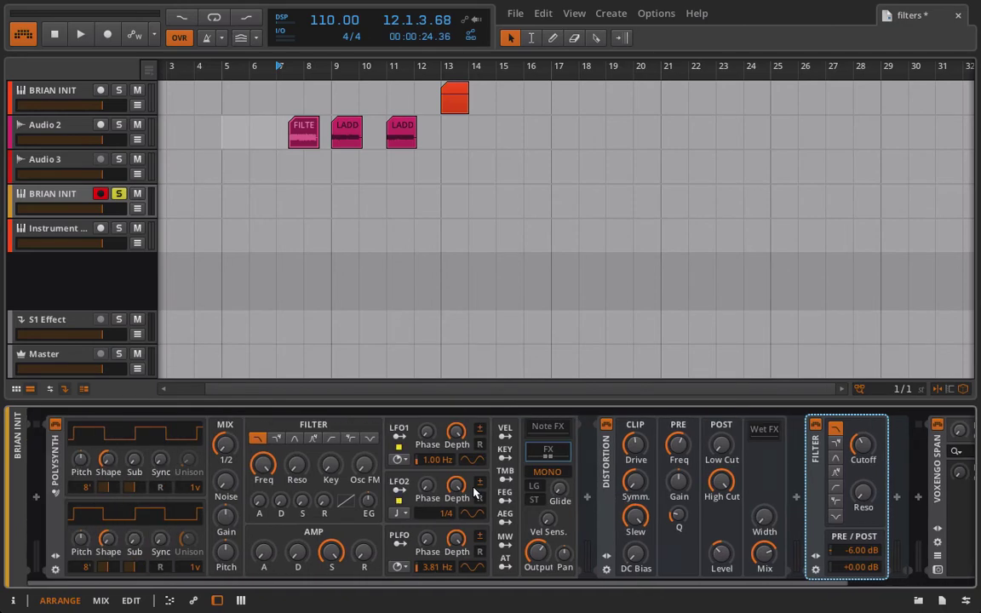
Unsolo the BRIAN INIT track, record-arm the Instrument Layer track, and solo its first layer with the Polysynth's remote controls hidden
{"action": "left_click", "coordinate": [51, 229]}
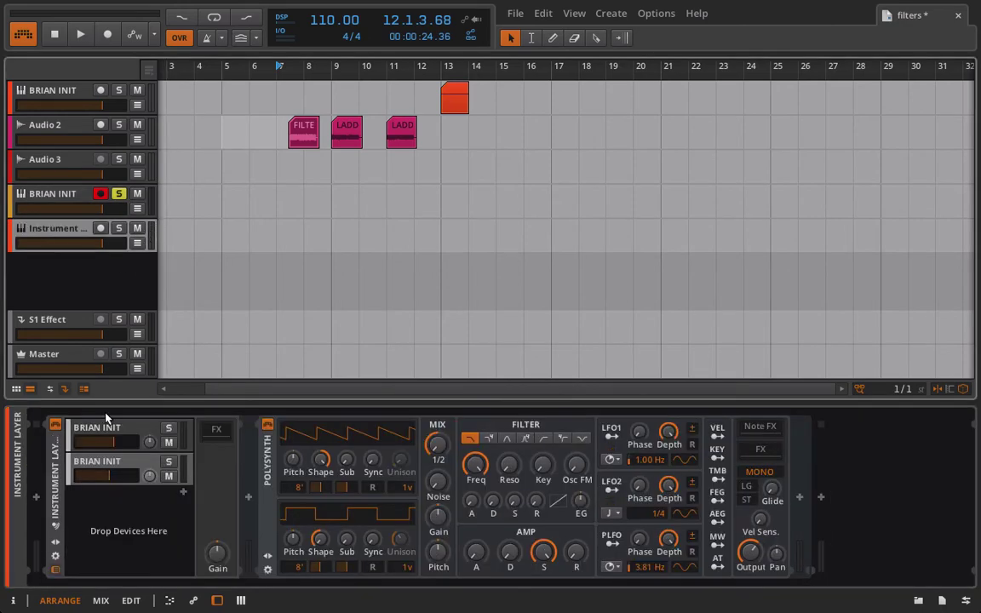
{"action": "left_click", "coordinate": [119, 197]}
{"action": "left_click", "coordinate": [106, 433]}
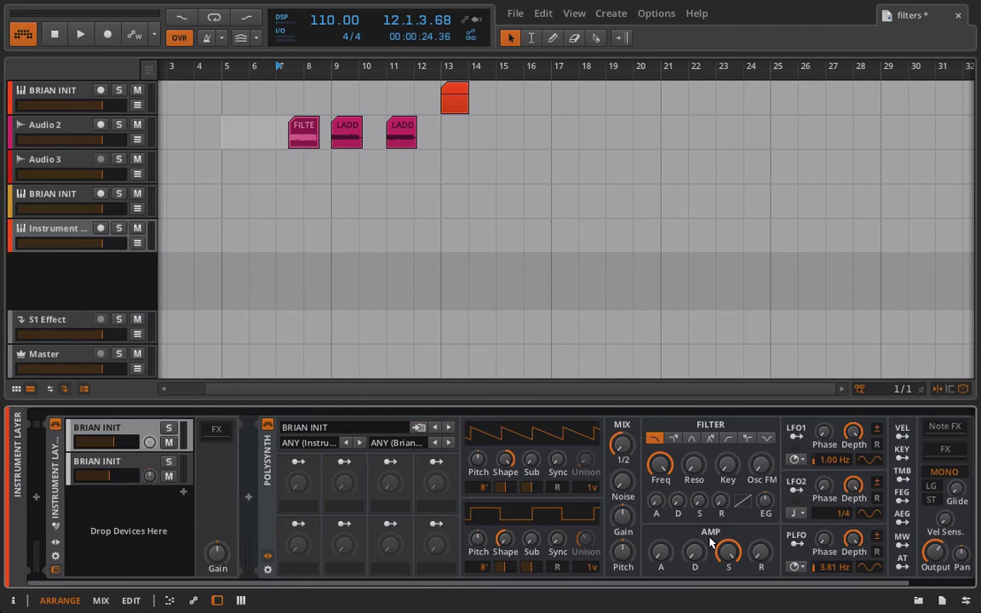
{"action": "left_click", "coordinate": [168, 428]}
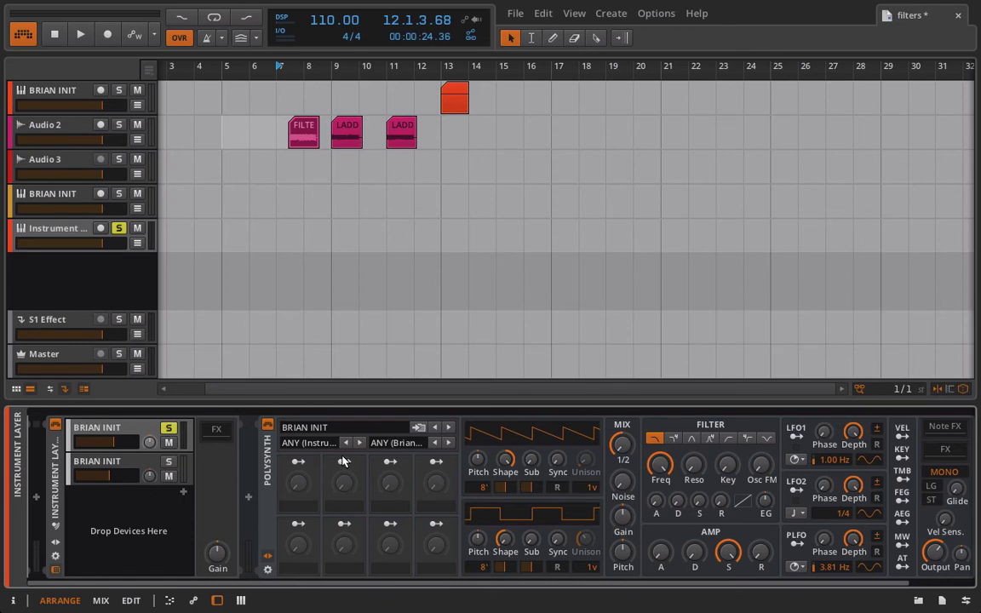
{"action": "left_click", "coordinate": [265, 554]}
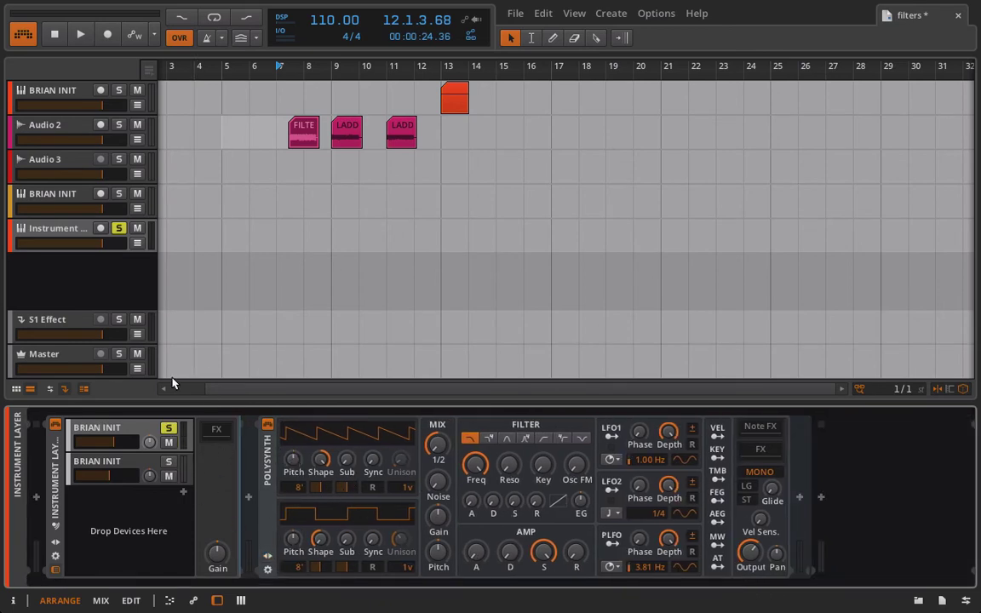
{"action": "left_click", "coordinate": [101, 228]}
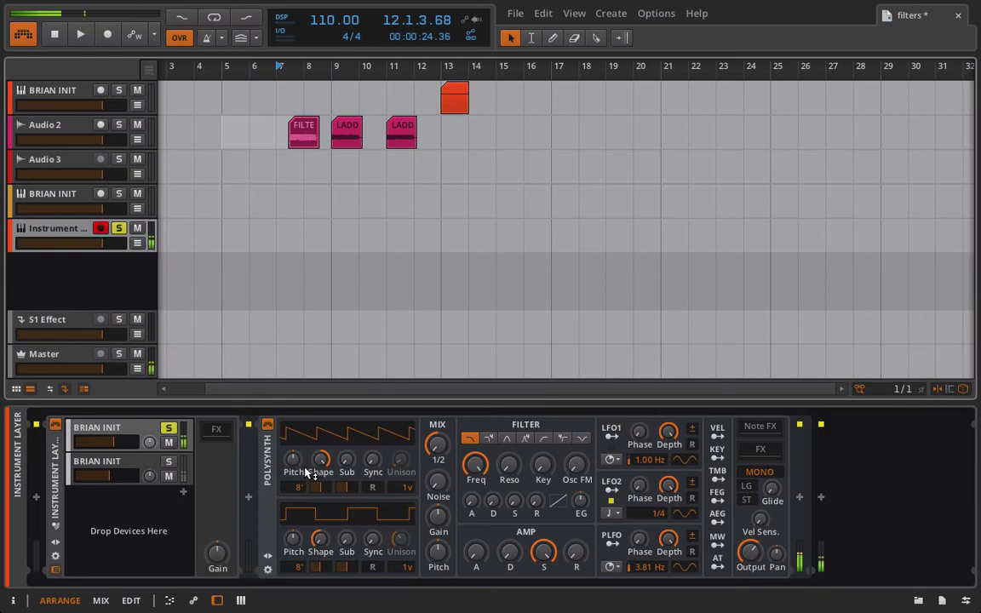
Set the first layer's oscillator 1 to 4' with 8 unison voices and adjust its pulse width
{"action": "left_click_drag", "start_coordinate": [298, 488], "coordinate": [298, 470]}
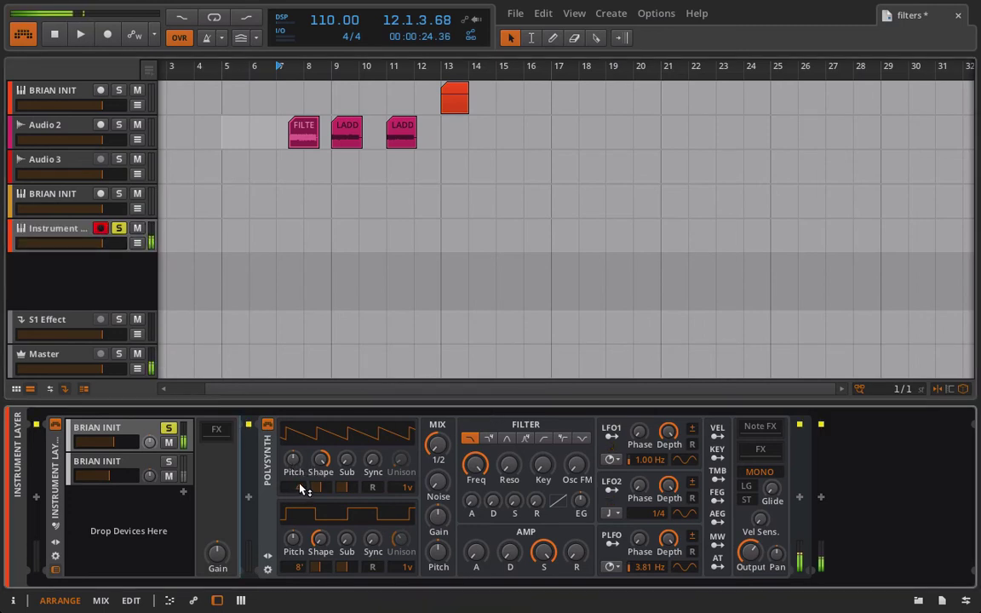
{"action": "left_click_drag", "start_coordinate": [408, 487], "coordinate": [405, 457]}
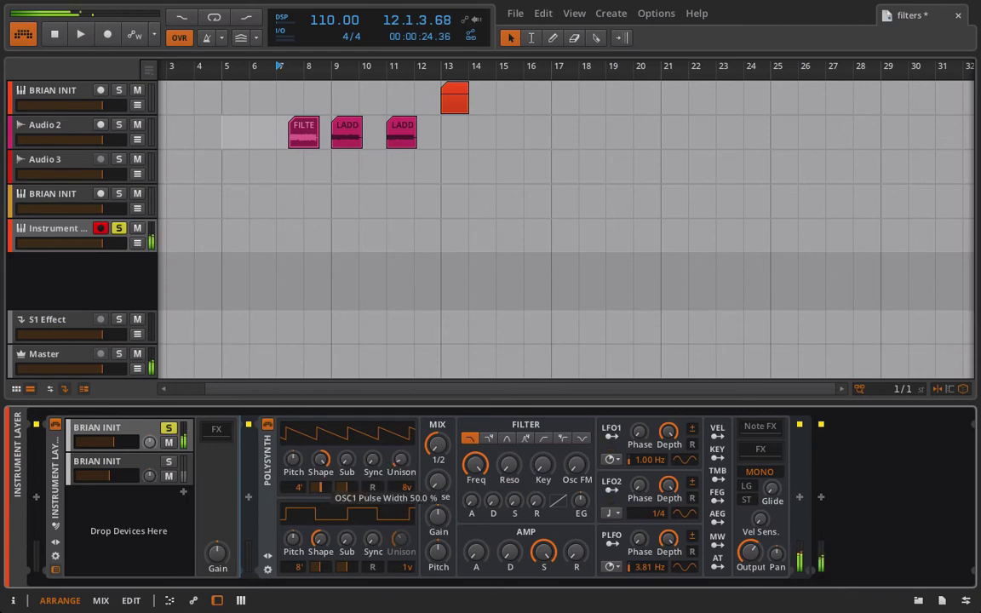
{"action": "mouse_move", "coordinate": [345, 491]}
{"action": "left_mouse_down"}
{"action": "mouse_move", "coordinate": [323, 487]}
{"action": "mouse_move", "coordinate": [344, 504]}
{"action": "mouse_move", "coordinate": [349, 494]}
{"action": "left_mouse_up"}
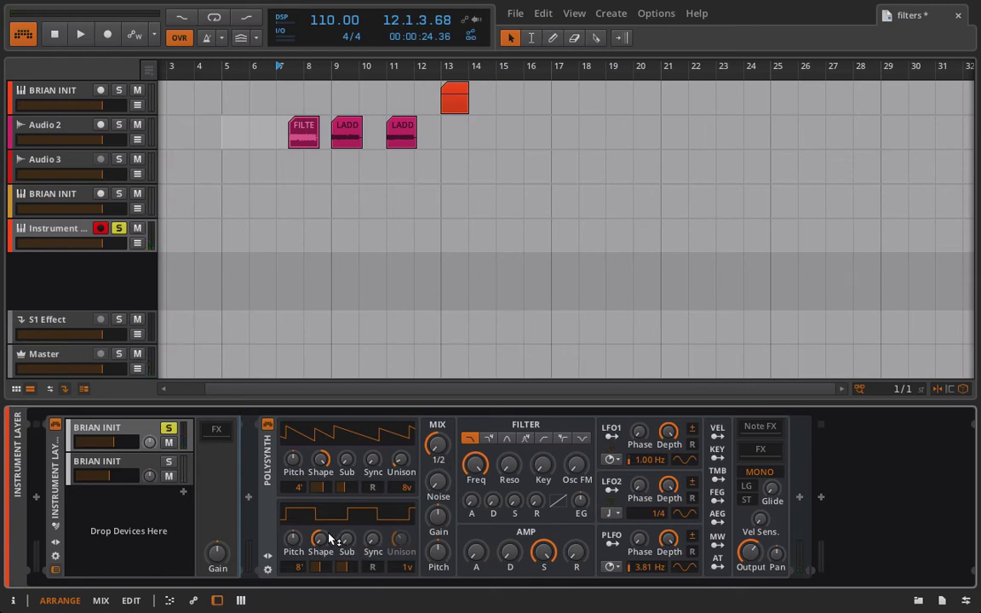
Make the first layer's oscillator 2 a sawtooth with raised pitch and 6 unison voices, blending it into the mix
{"action": "left_click_drag", "start_coordinate": [324, 538], "coordinate": [437, 430]}
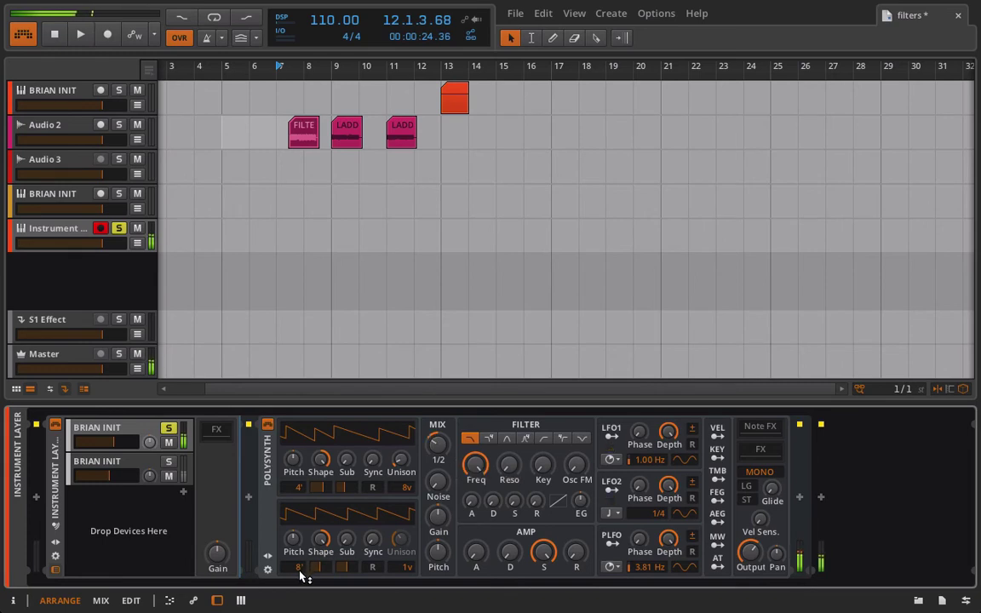
{"action": "left_click_drag", "start_coordinate": [303, 577], "coordinate": [302, 548]}
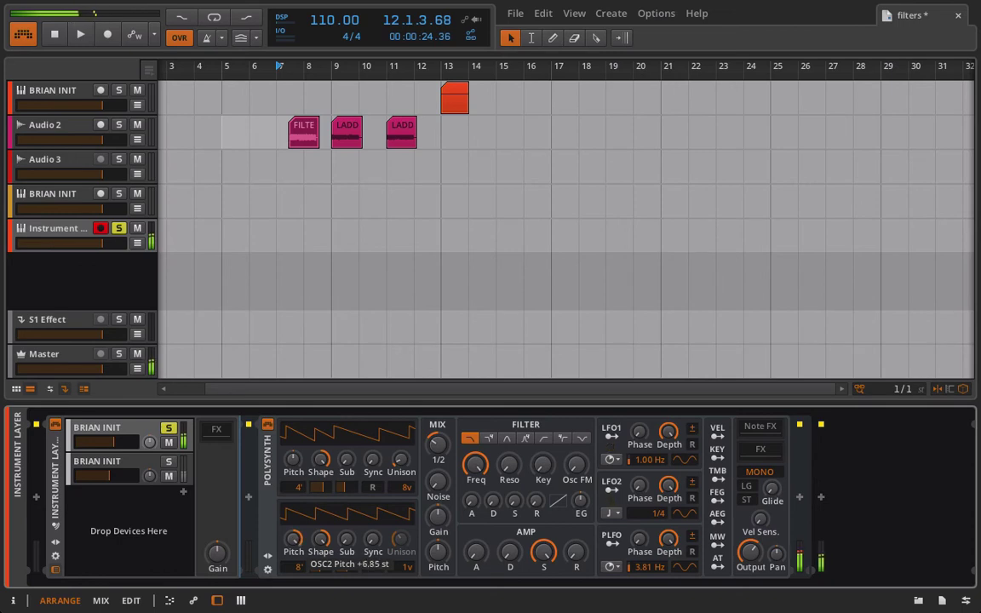
{"action": "left_click_drag", "start_coordinate": [303, 549], "coordinate": [294, 537]}
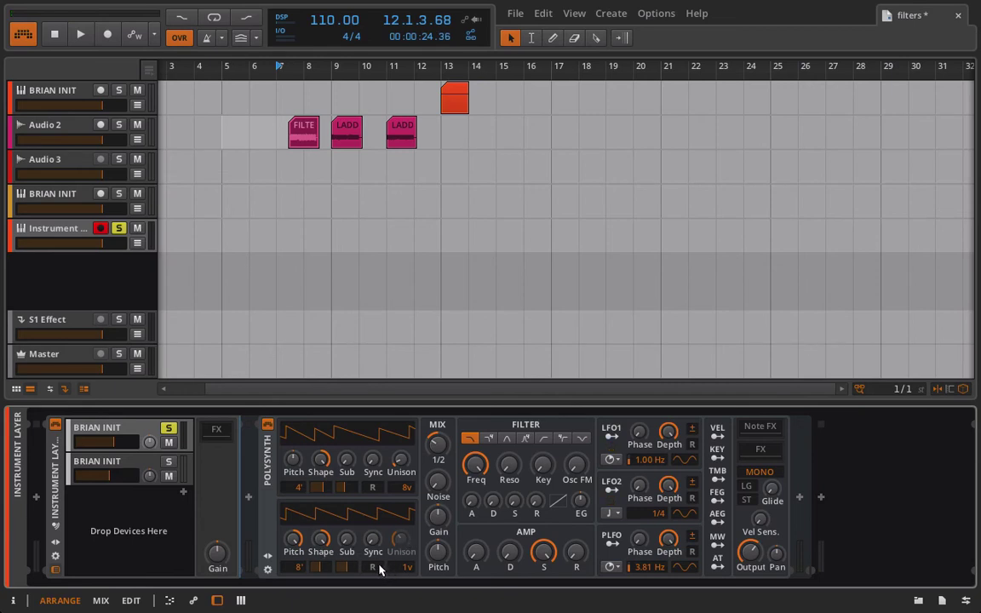
{"action": "left_click_drag", "start_coordinate": [405, 567], "coordinate": [406, 554]}
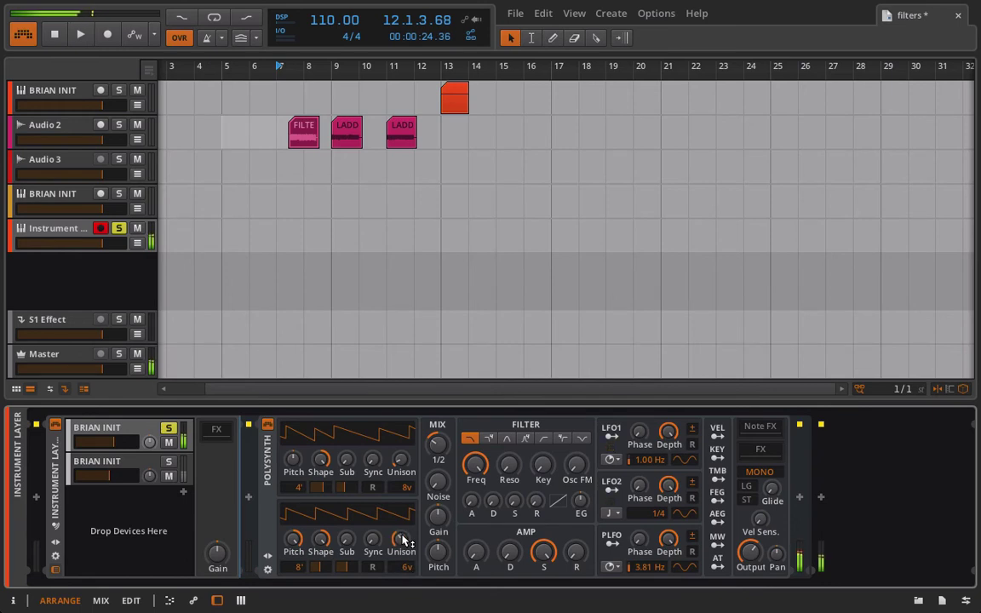
{"action": "left_click_drag", "start_coordinate": [402, 538], "coordinate": [322, 572]}
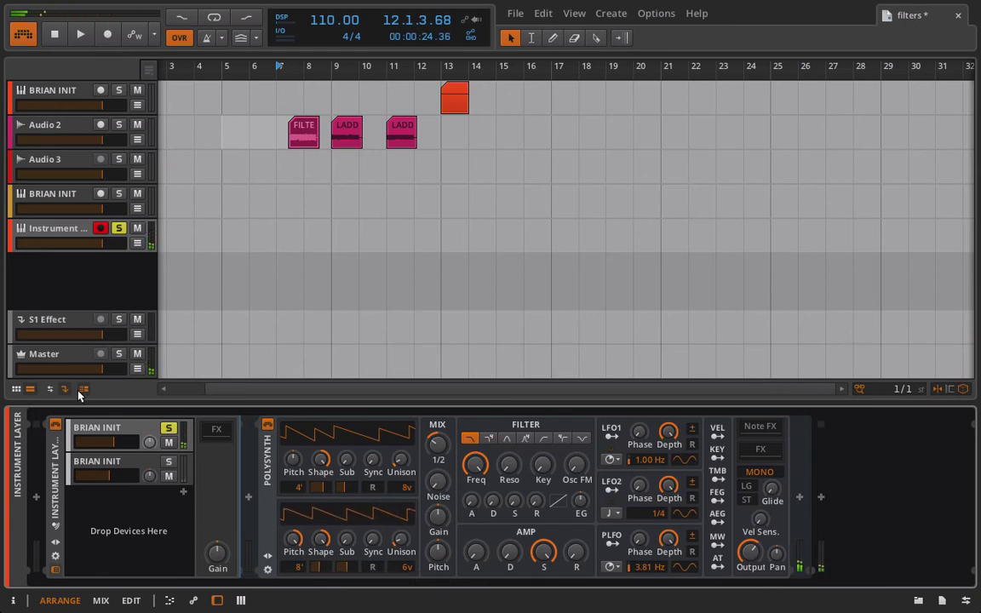
Solo the second layer instead of the first and set its oscillator 2 to a sawtooth at 16'
{"action": "left_click", "coordinate": [171, 429]}
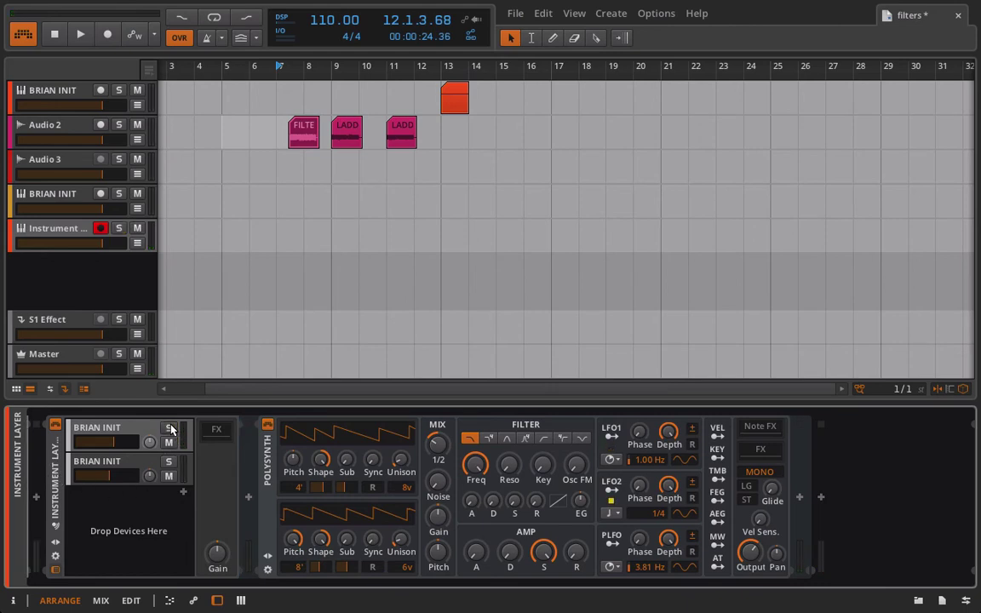
{"action": "left_click", "coordinate": [121, 468]}
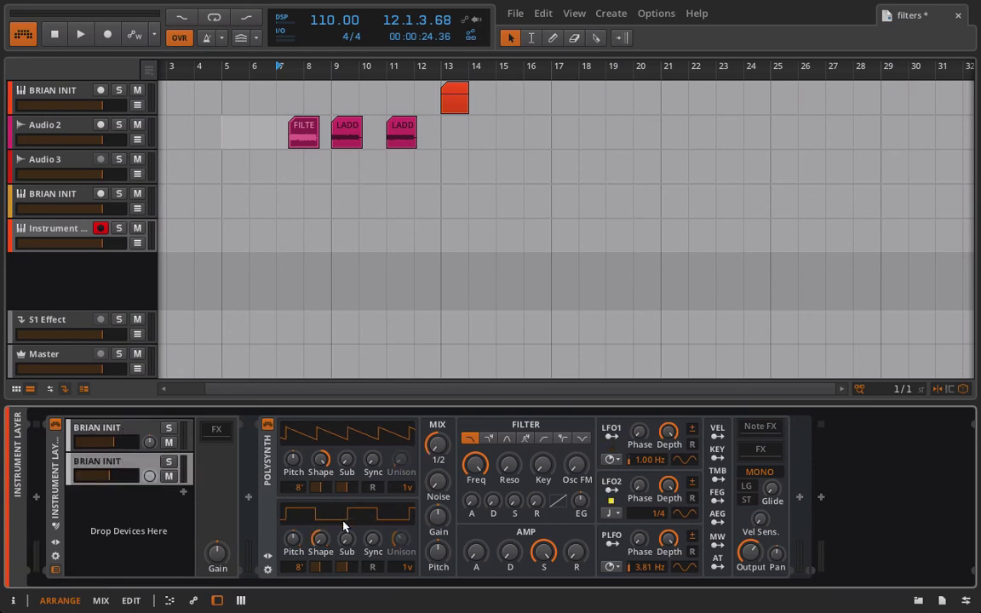
{"action": "left_click", "coordinate": [168, 462]}
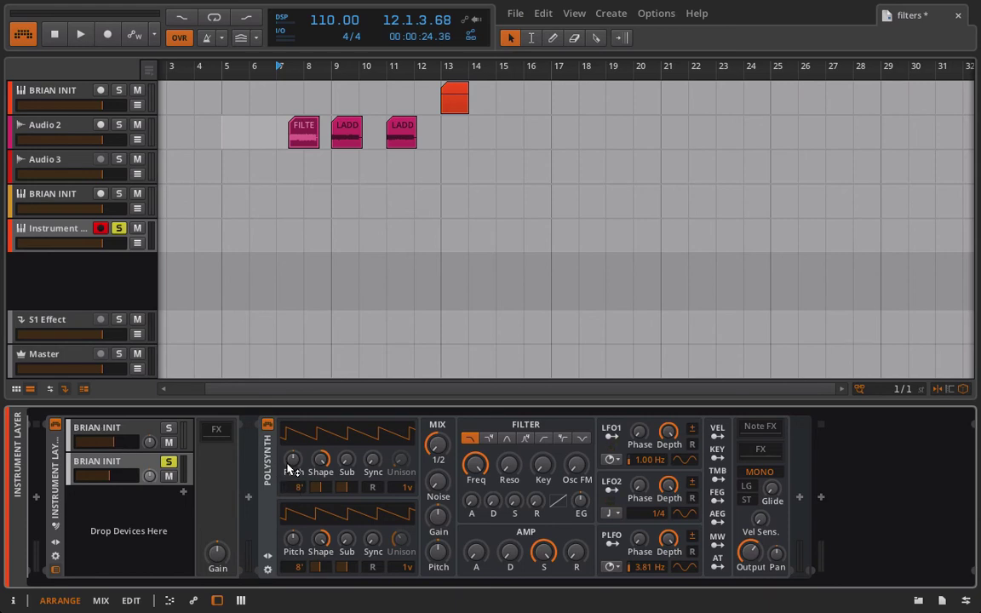
{"action": "left_click_drag", "start_coordinate": [296, 568], "coordinate": [300, 580]}
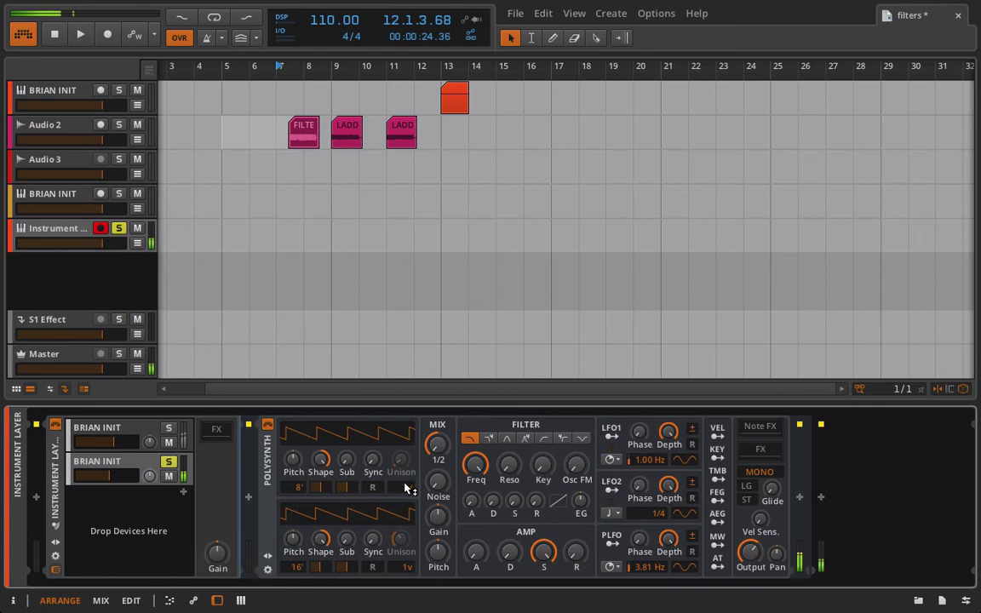
Give the second layer's oscillator 1 9 unison voices and try small adjustments to its pitch, sync and pulse width
{"action": "left_click_drag", "start_coordinate": [408, 488], "coordinate": [407, 480]}
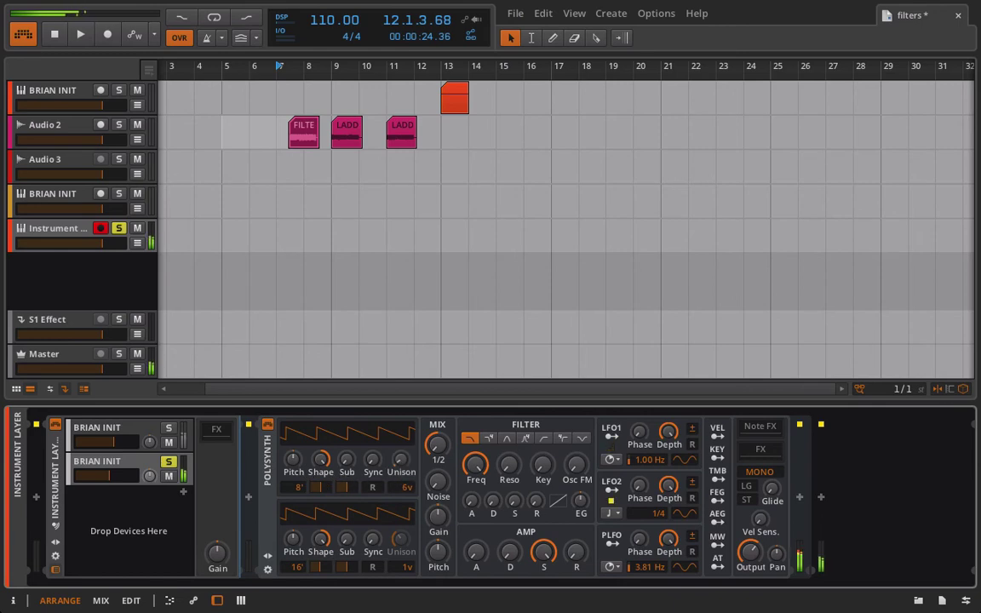
{"action": "left_click_drag", "start_coordinate": [408, 488], "coordinate": [407, 464]}
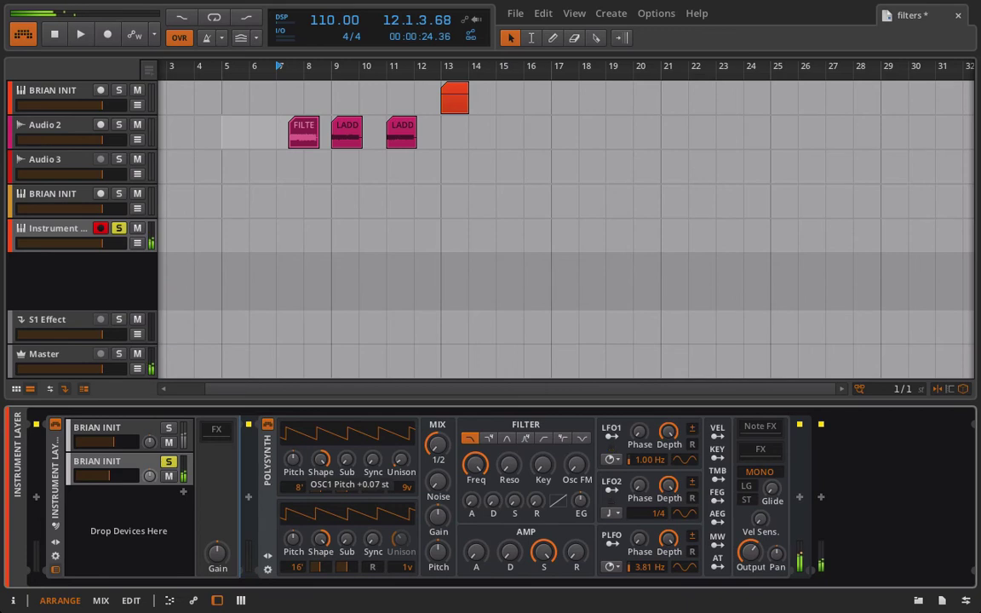
{"action": "left_click_drag", "start_coordinate": [292, 458], "coordinate": [292, 462]}
{"action": "left_click_drag", "start_coordinate": [373, 461], "coordinate": [373, 434]}
{"action": "left_click_drag", "start_coordinate": [322, 487], "coordinate": [323, 487]}
Blend in the second layer's oscillator 2 with 6 unison voices, a spread of about 17 cents and slight detuning
{"action": "left_click_drag", "start_coordinate": [439, 449], "coordinate": [440, 479]}
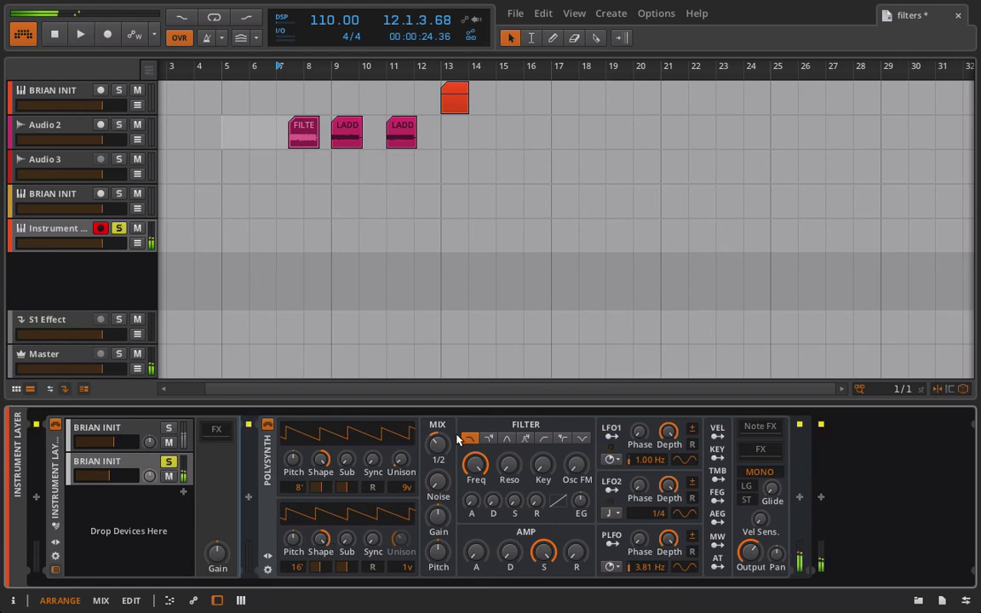
{"action": "left_click_drag", "start_coordinate": [437, 443], "coordinate": [437, 447]}
{"action": "left_click_drag", "start_coordinate": [407, 566], "coordinate": [409, 552]}
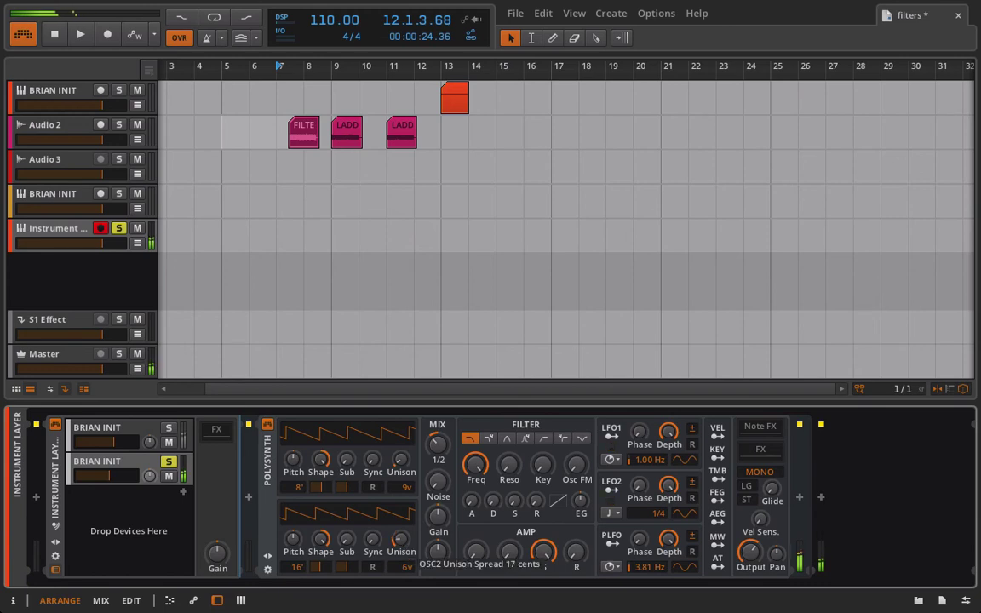
{"action": "left_click", "coordinate": [293, 538]}
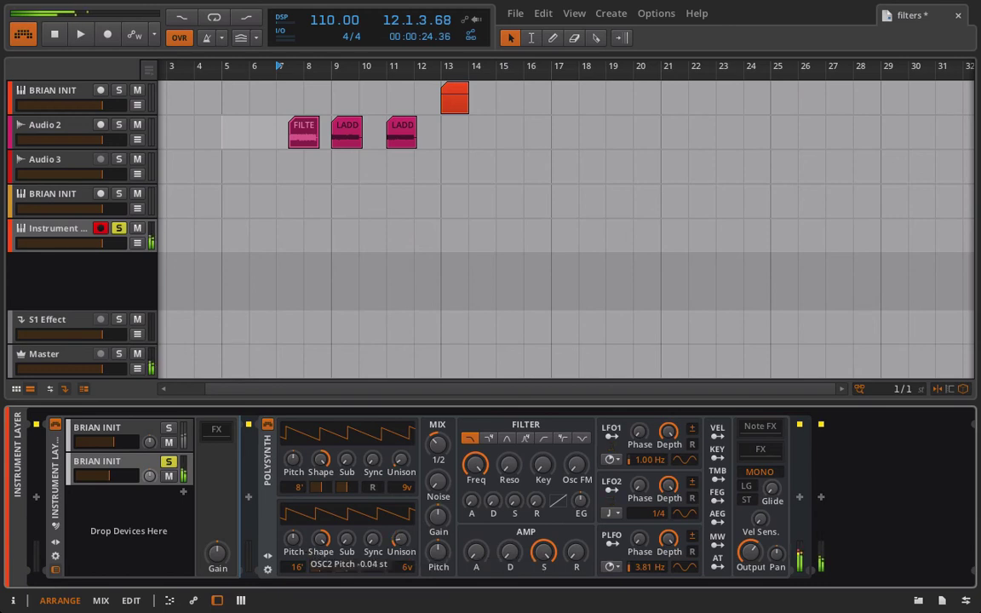
{"action": "left_click_drag", "start_coordinate": [293, 538], "coordinate": [293, 536]}
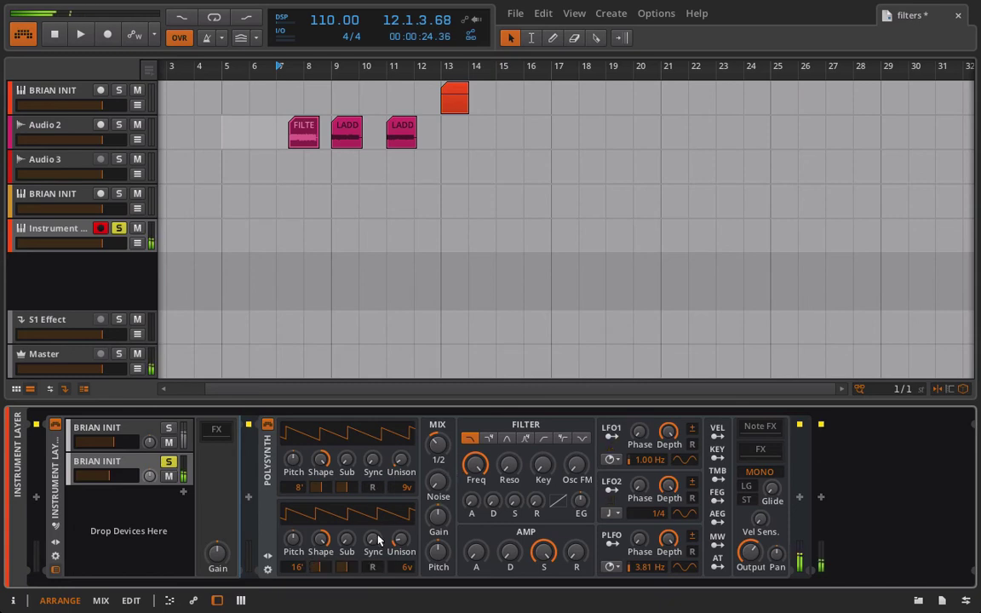
Try the sync amounts of the second layer's oscillators and turn on retriggering for both
{"action": "left_click_drag", "start_coordinate": [379, 539], "coordinate": [348, 567]}
{"action": "left_click_drag", "start_coordinate": [375, 544], "coordinate": [379, 542]}
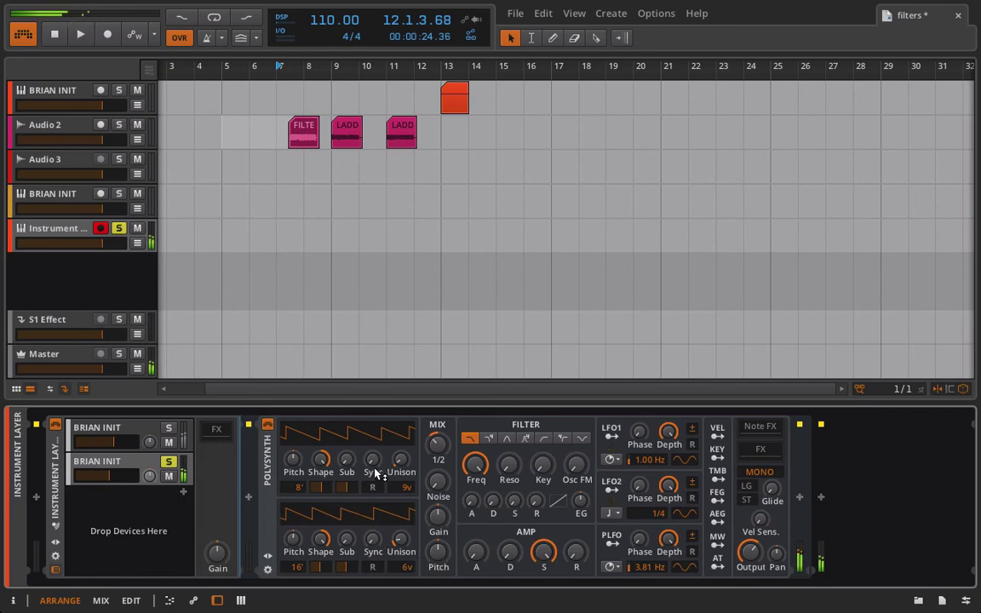
{"action": "left_click_drag", "start_coordinate": [373, 468], "coordinate": [372, 464]}
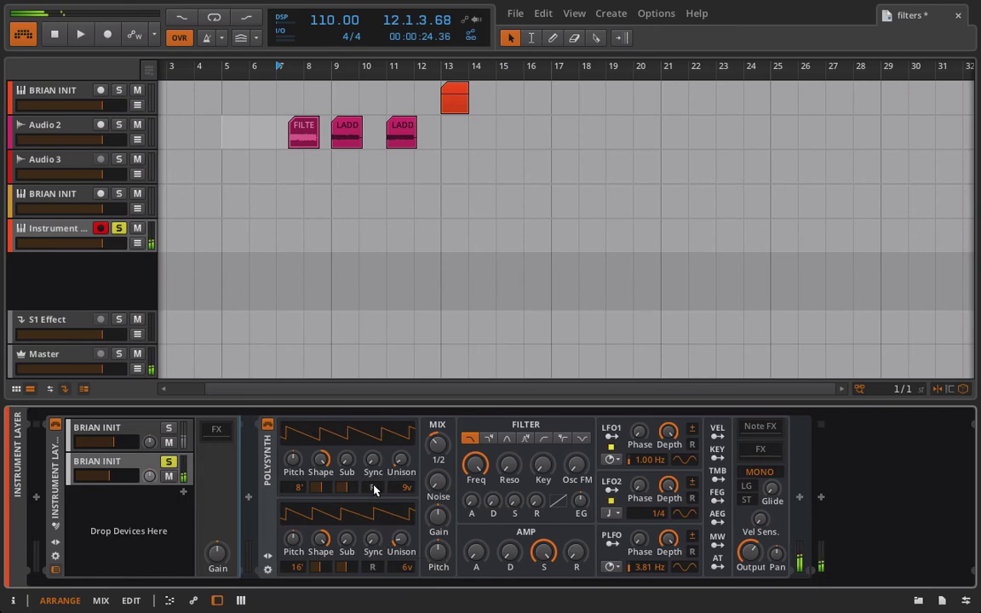
{"action": "left_click", "coordinate": [373, 567]}
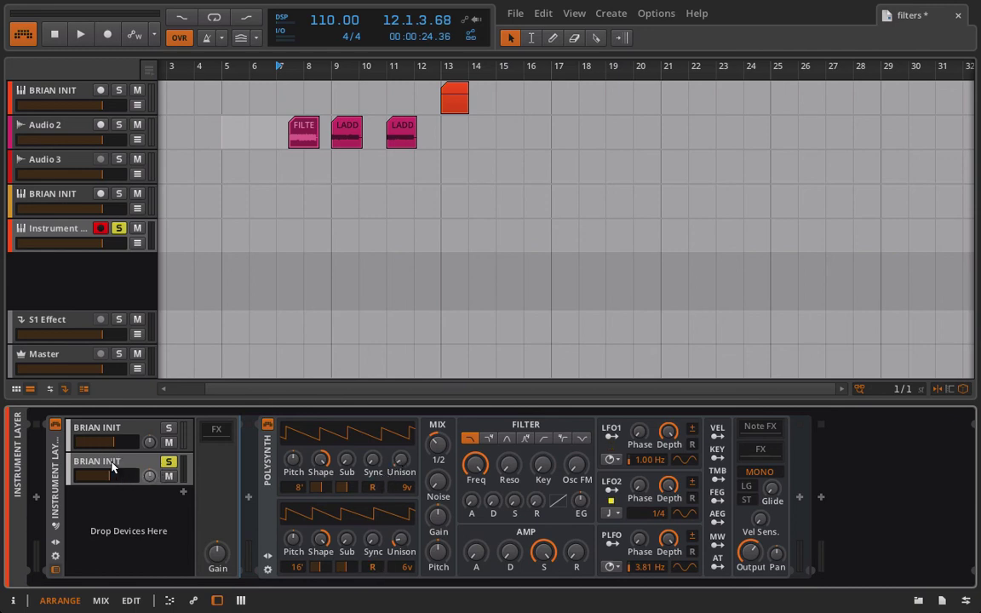
Unsolo the second layer to hear both layers together and lower the volume of each layer
{"action": "left_click", "coordinate": [168, 465]}
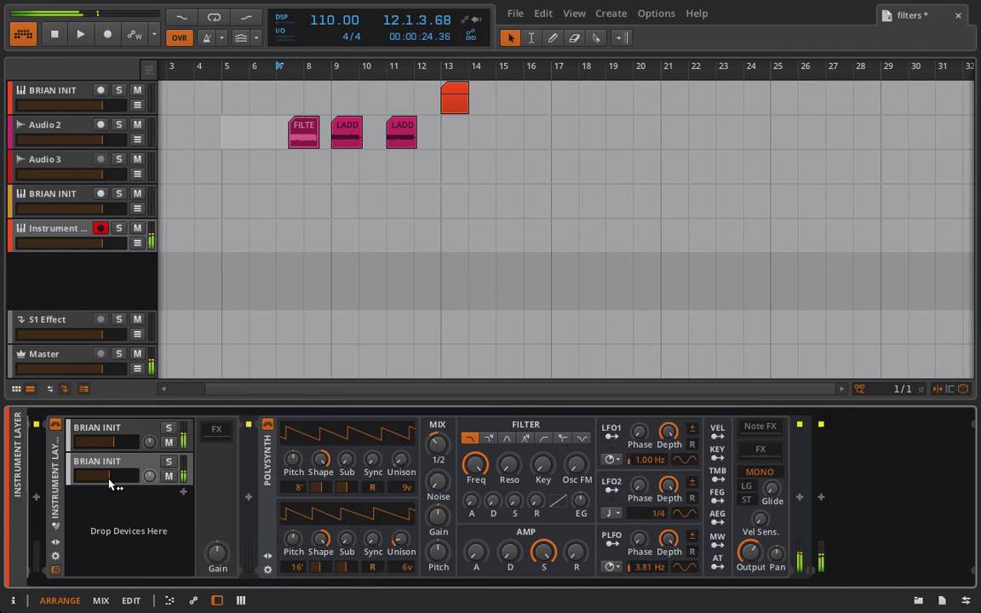
{"action": "left_click_drag", "start_coordinate": [110, 477], "coordinate": [118, 442]}
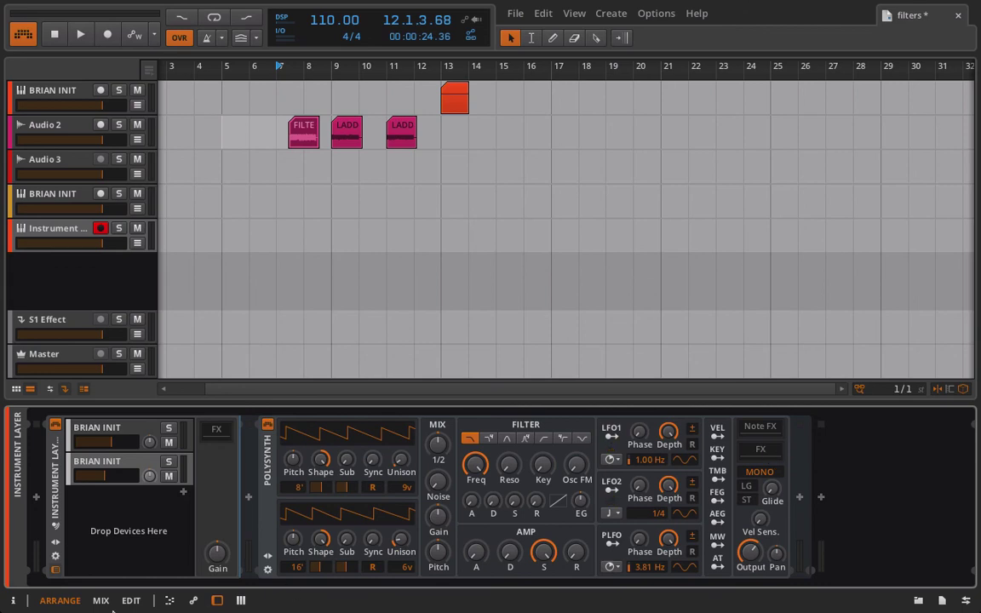
{"action": "left_click", "coordinate": [106, 445]}
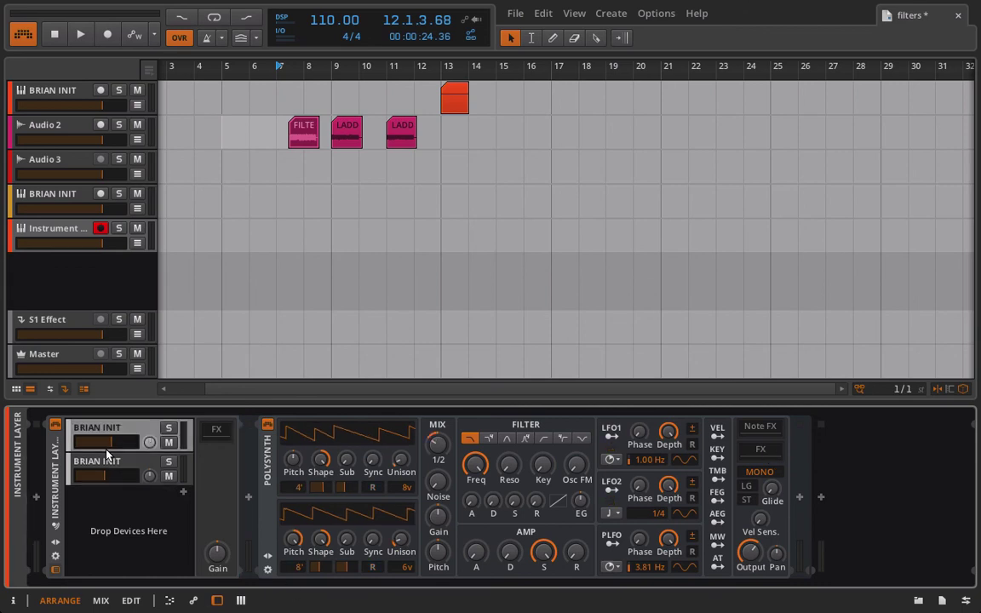
{"action": "left_click", "coordinate": [103, 465]}
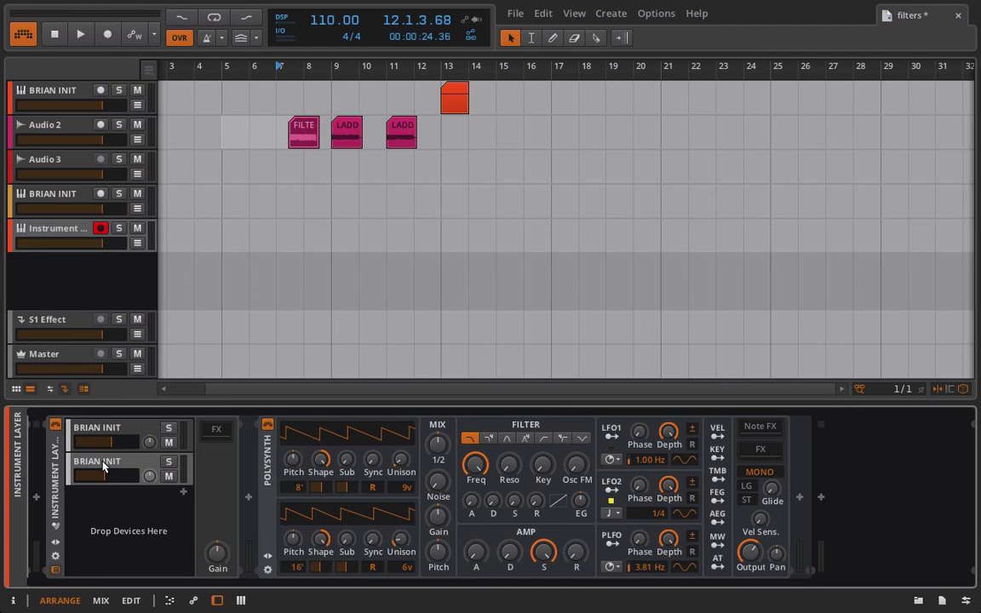
Insert a Ladder in the Instrument Layer's FX chain, zero its resonance and modulation amounts, and open its frequency fully
{"action": "left_click", "coordinate": [221, 430]}
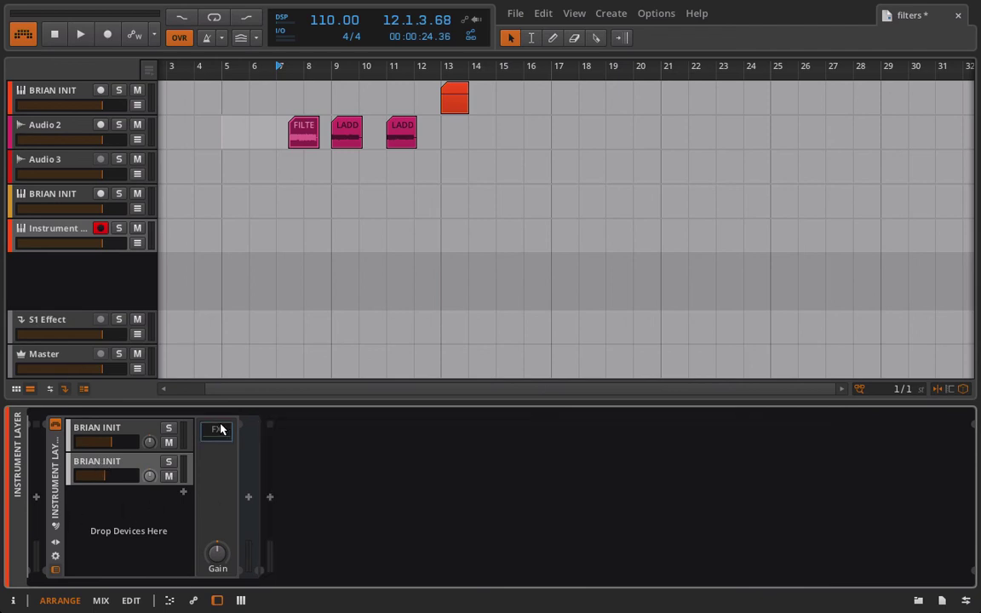
{"action": "left_click", "coordinate": [248, 496]}
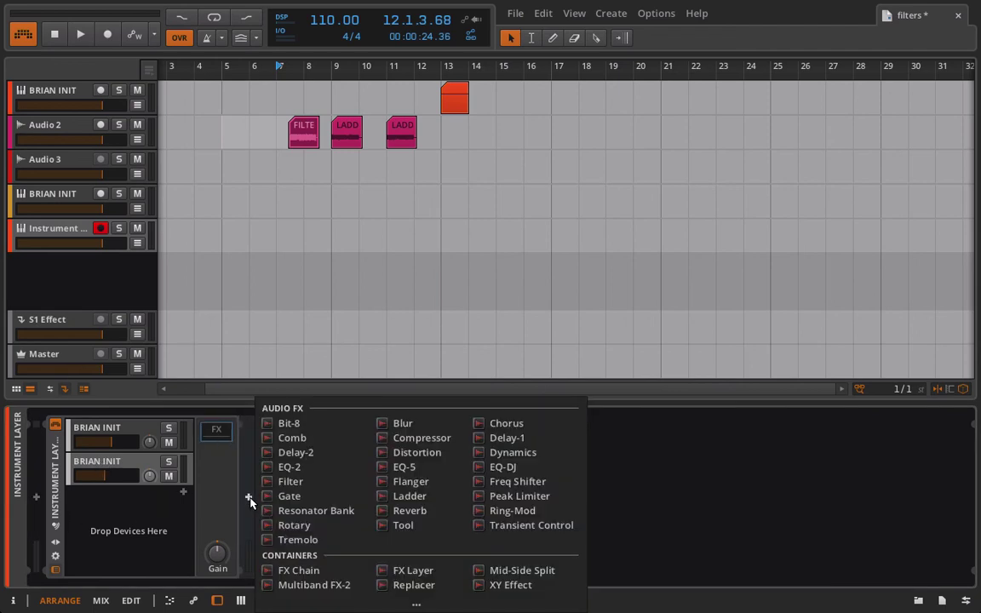
{"action": "left_click", "coordinate": [412, 500]}
{"action": "right_click", "coordinate": [299, 451]}
{"action": "left_click", "coordinate": [269, 322]}
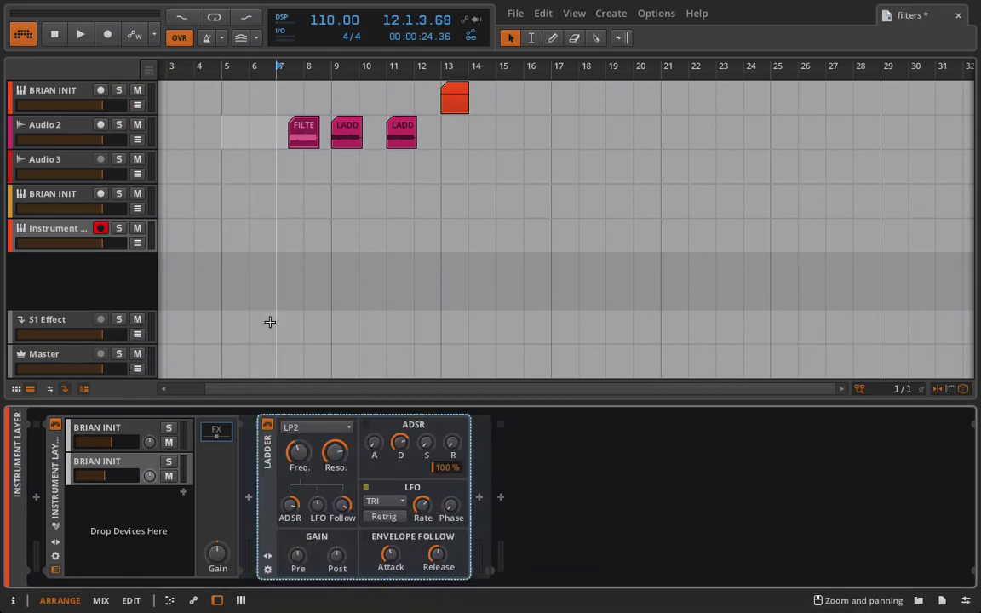
{"action": "left_click_drag", "start_coordinate": [302, 441], "coordinate": [302, 417]}
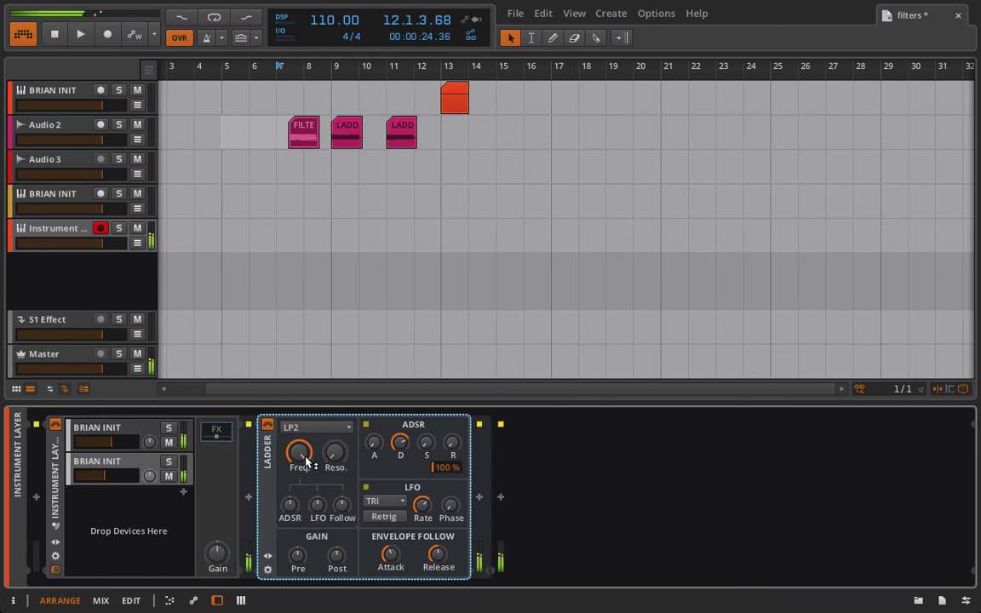
Sweep the Ladder's frequency, raise its resonance, and modulate the cutoff with its LFO at an adjusted rate
{"action": "left_click_drag", "start_coordinate": [299, 452], "coordinate": [299, 486]}
{"action": "left_click_drag", "start_coordinate": [342, 457], "coordinate": [342, 426]}
{"action": "left_click_drag", "start_coordinate": [314, 467], "coordinate": [314, 455]}
{"action": "mouse_move", "coordinate": [299, 453]}
{"action": "left_mouse_down"}
{"action": "mouse_move", "coordinate": [298, 422]}
{"action": "mouse_move", "coordinate": [298, 458]}
{"action": "mouse_move", "coordinate": [299, 442]}
{"action": "left_mouse_up"}
{"action": "left_click_drag", "start_coordinate": [318, 505], "coordinate": [318, 496]}
{"action": "mouse_move", "coordinate": [421, 510]}
{"action": "left_mouse_down"}
{"action": "mouse_move", "coordinate": [421, 480]}
{"action": "mouse_move", "coordinate": [421, 515]}
{"action": "left_mouse_up"}
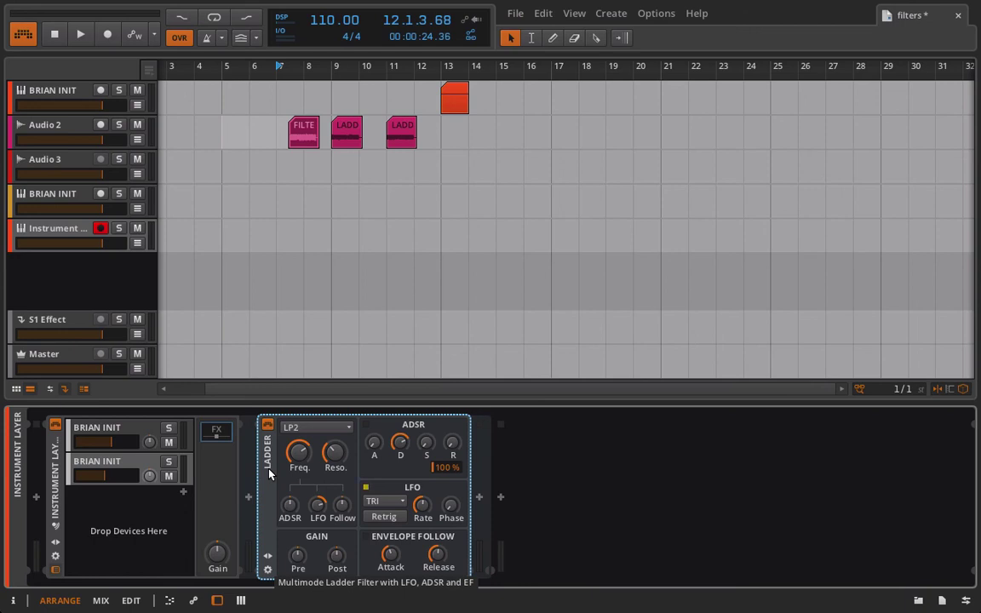
Look at the first layer's Polysynth settings and return to the Instrument Layer's FX chain
{"action": "left_click", "coordinate": [94, 438]}
{"action": "left_click", "coordinate": [94, 437]}
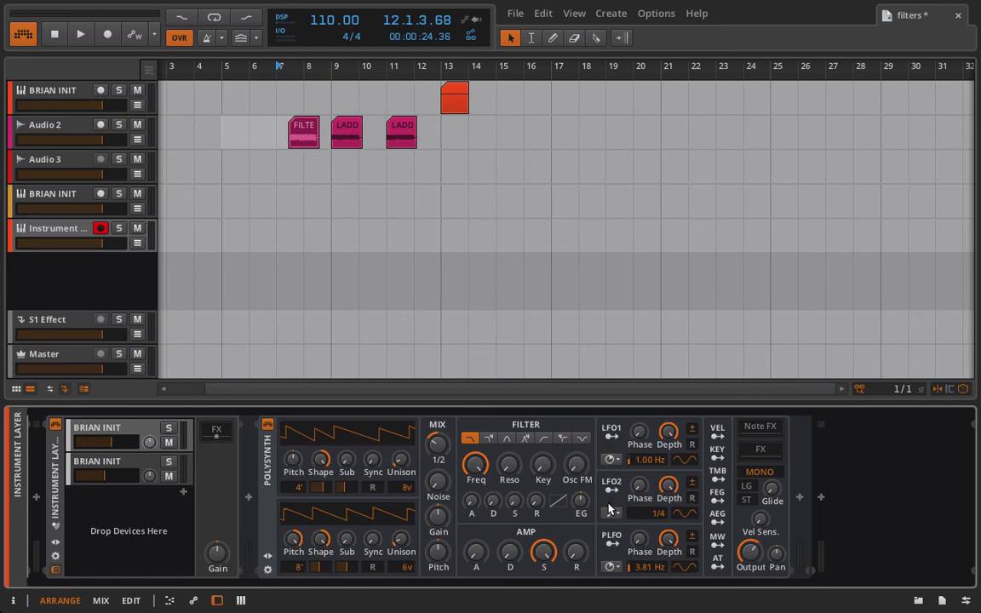
{"action": "left_click", "coordinate": [216, 434]}
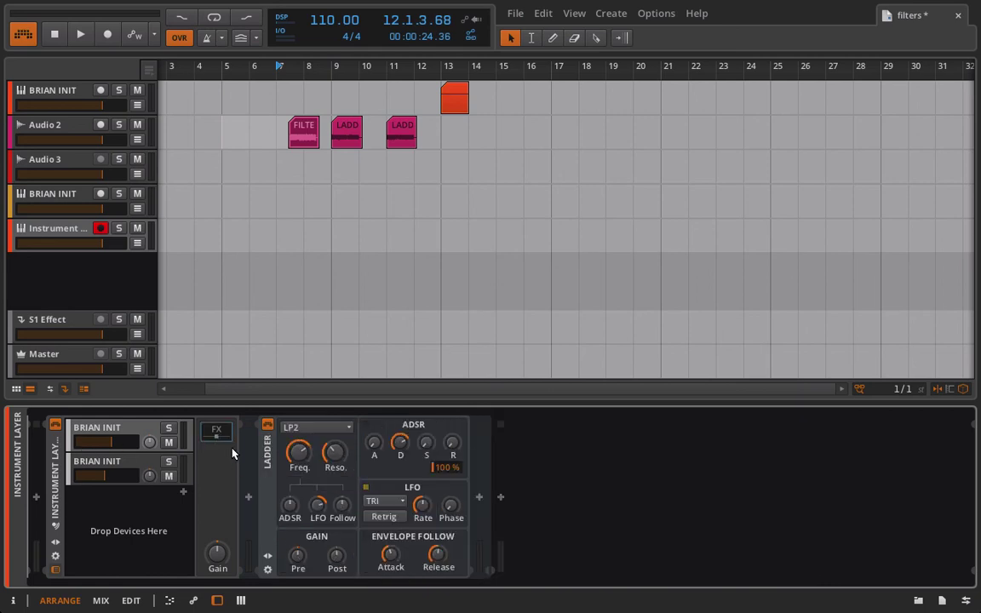